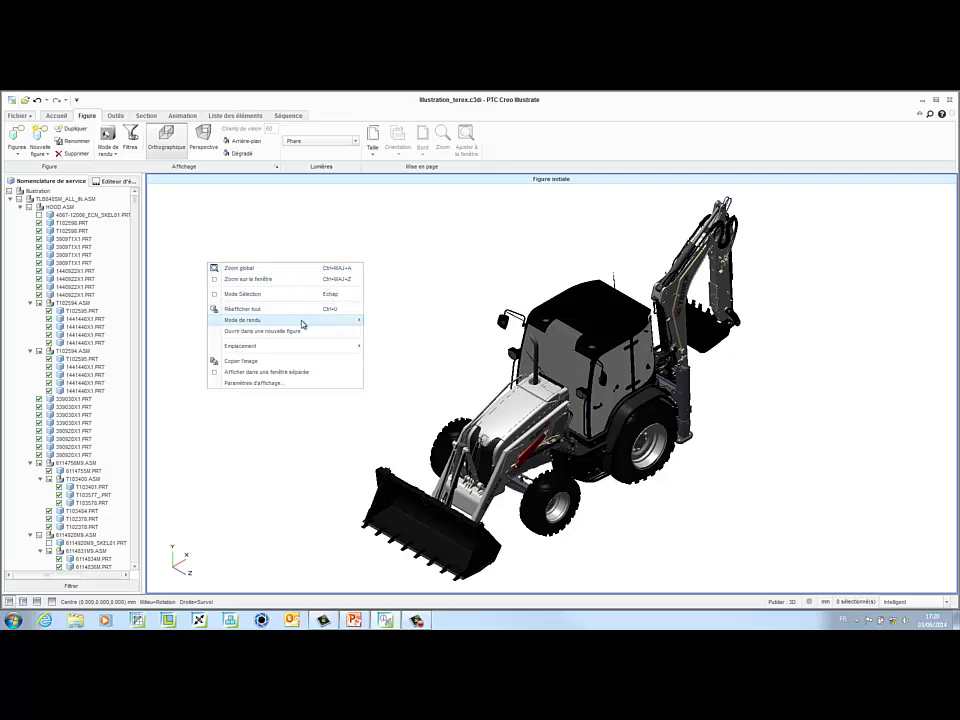
Render the backhoe loader as Ombré avec arêtes, then change the render mode to HLR.
left_click(393, 331)
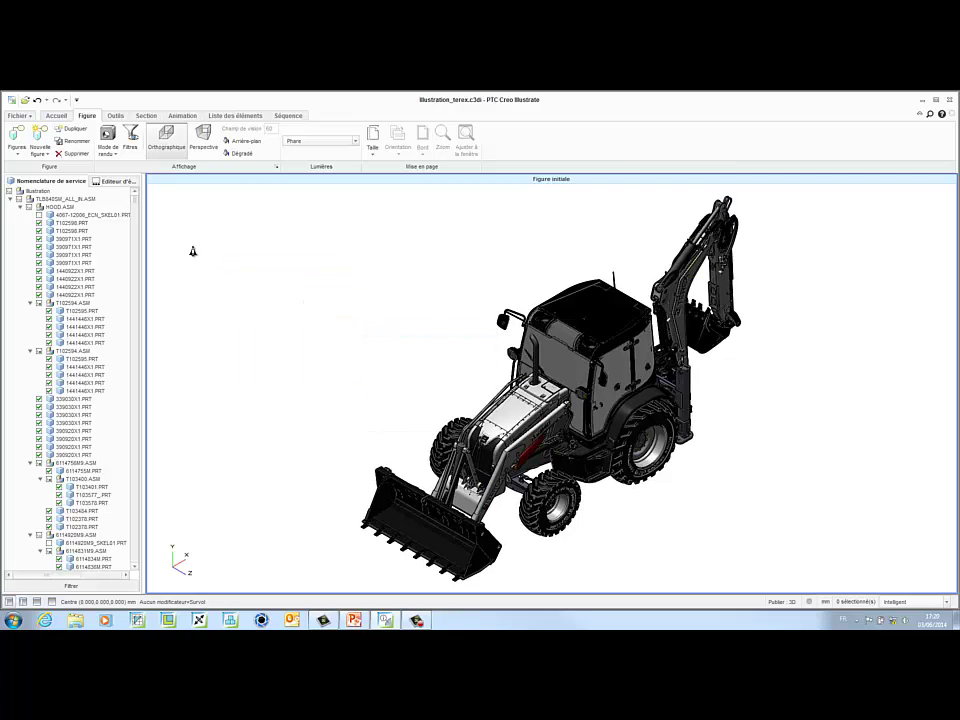
right_click(194, 246)
mouse_move(290, 303)
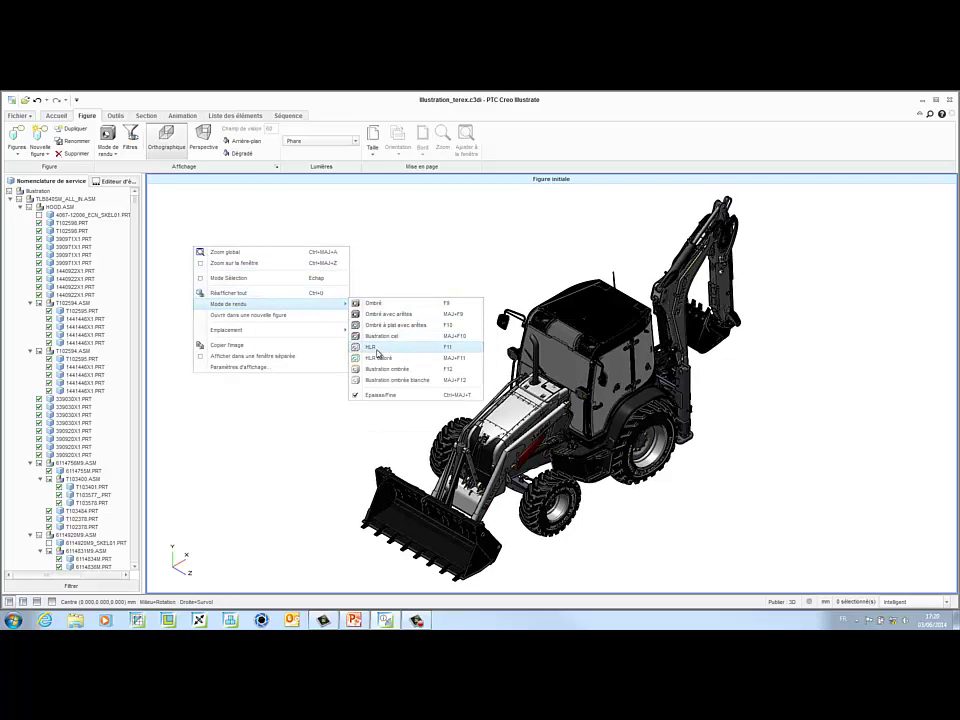
left_click(377, 349)
Turn the Epaisse/Fine line display off and back on for the HLR rendering.
right_click(189, 259)
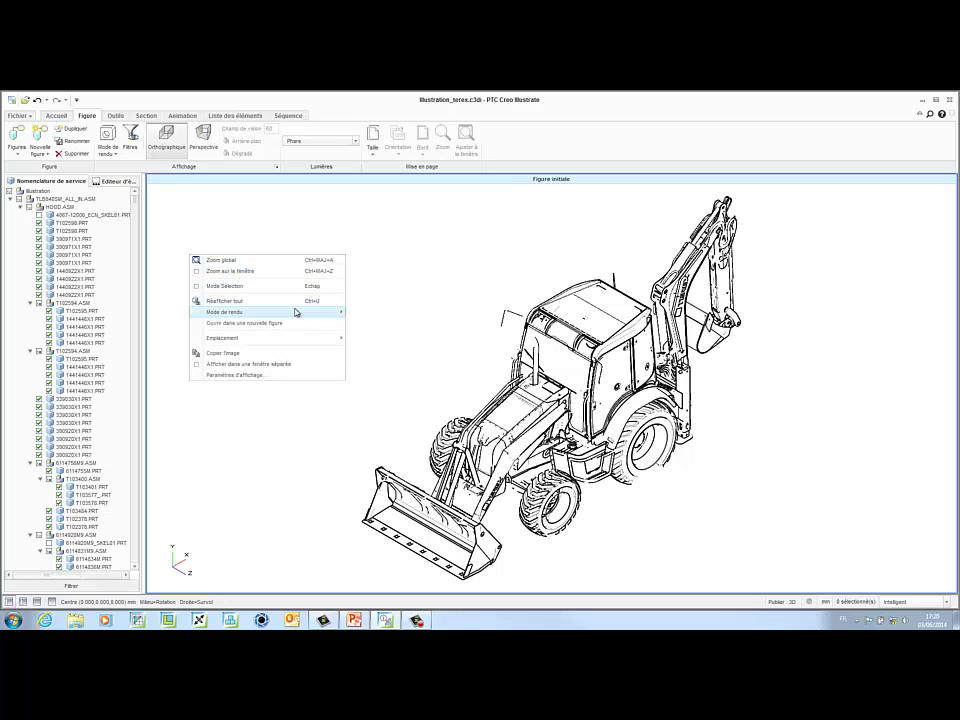
mouse_move(300, 312)
left_click(370, 402)
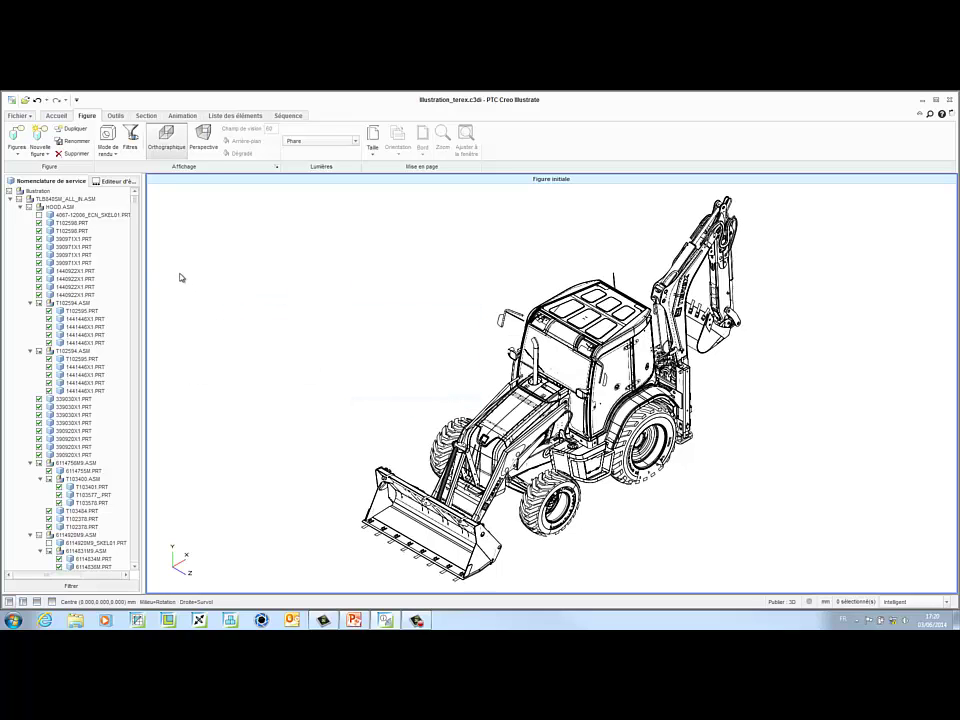
right_click(180, 272)
mouse_move(290, 328)
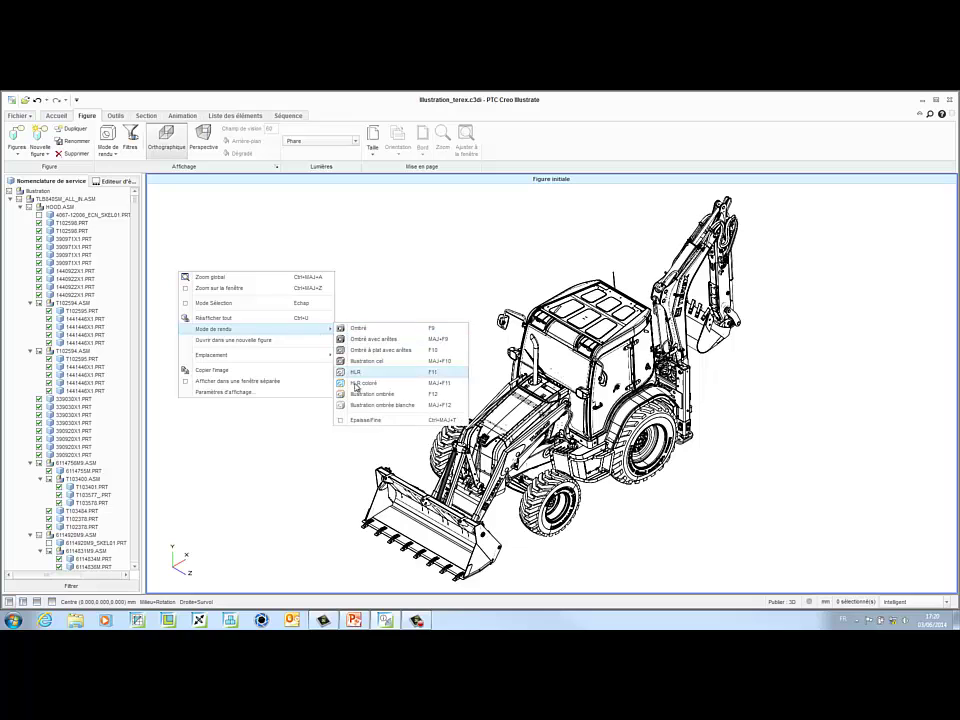
left_click(341, 418)
Try the HLR coloré render mode, followed by the Illustration ombrée render mode.
right_click(195, 274)
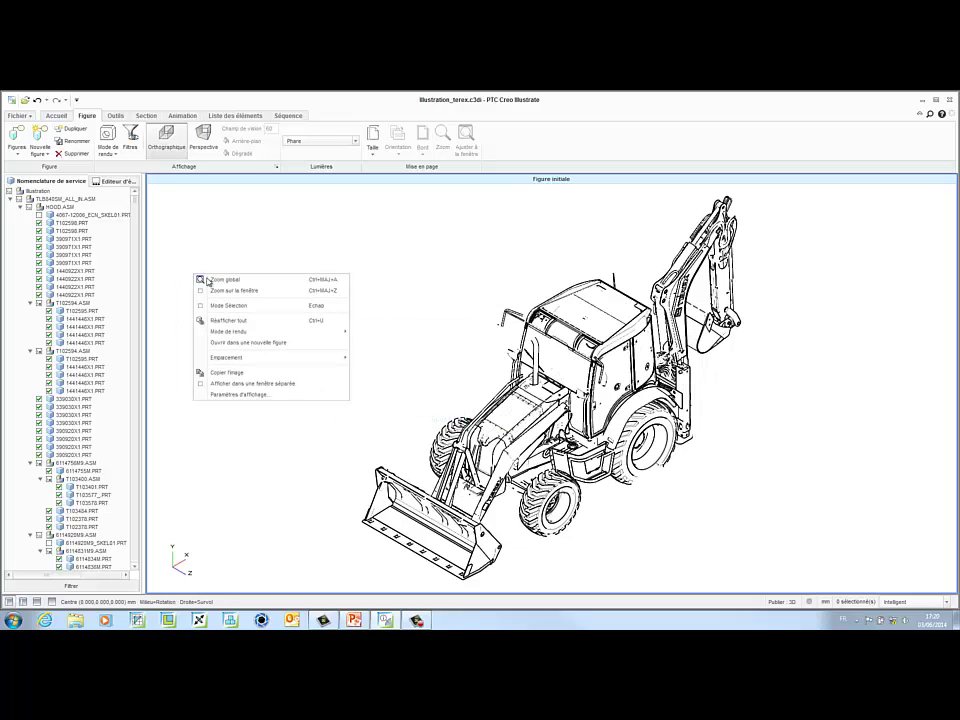
mouse_move(298, 332)
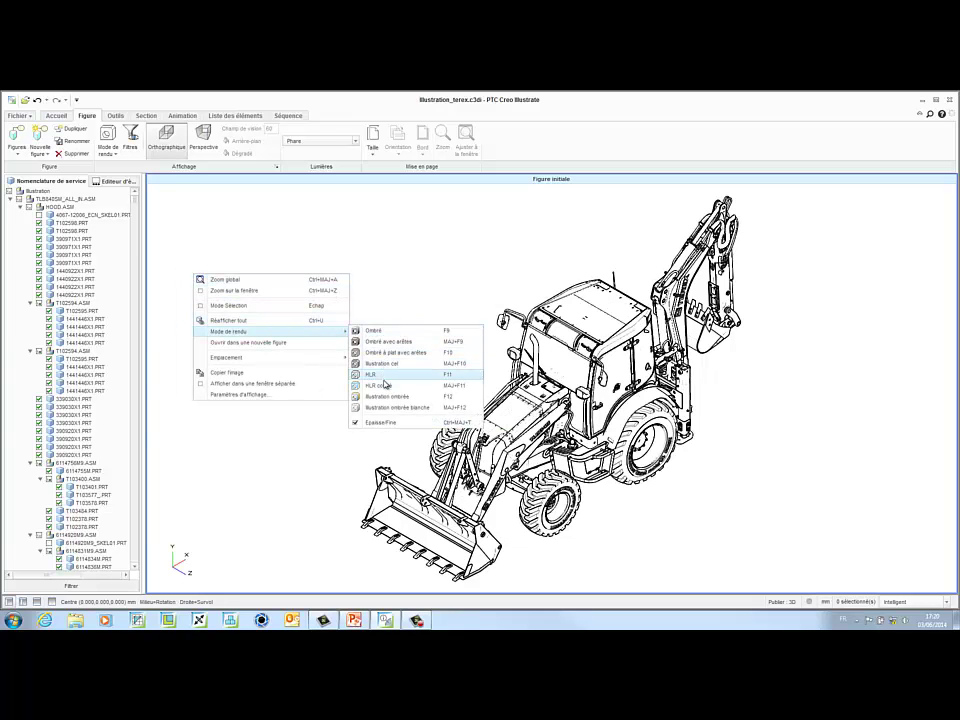
left_click(385, 384)
right_click(210, 293)
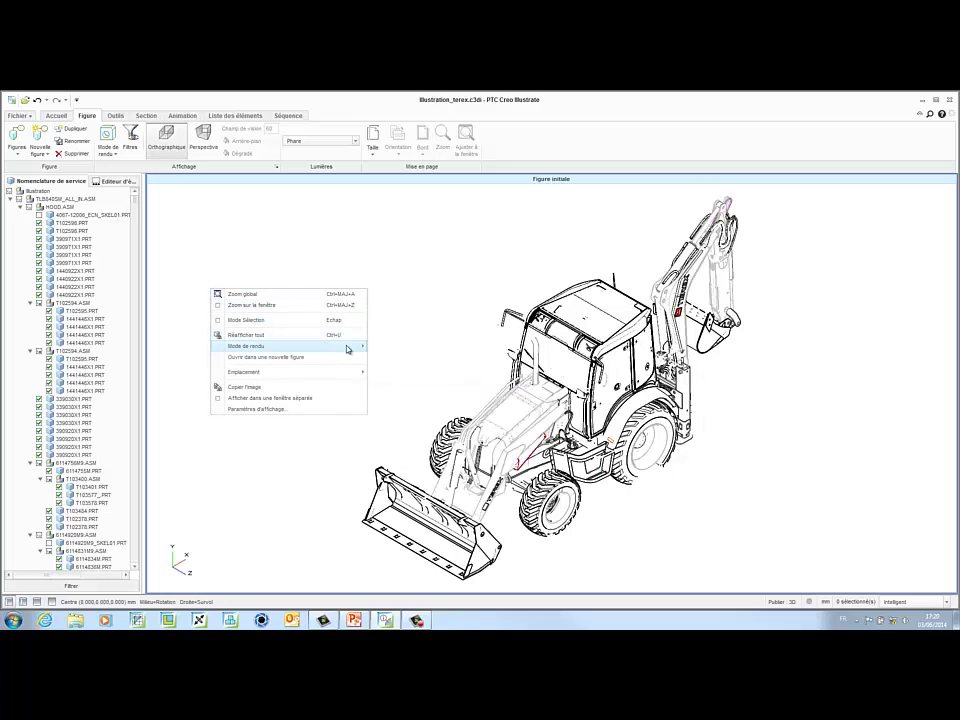
mouse_move(288, 346)
left_click(385, 416)
Set the figure's render mode to Illustration ombrée blanche.
right_click(176, 295)
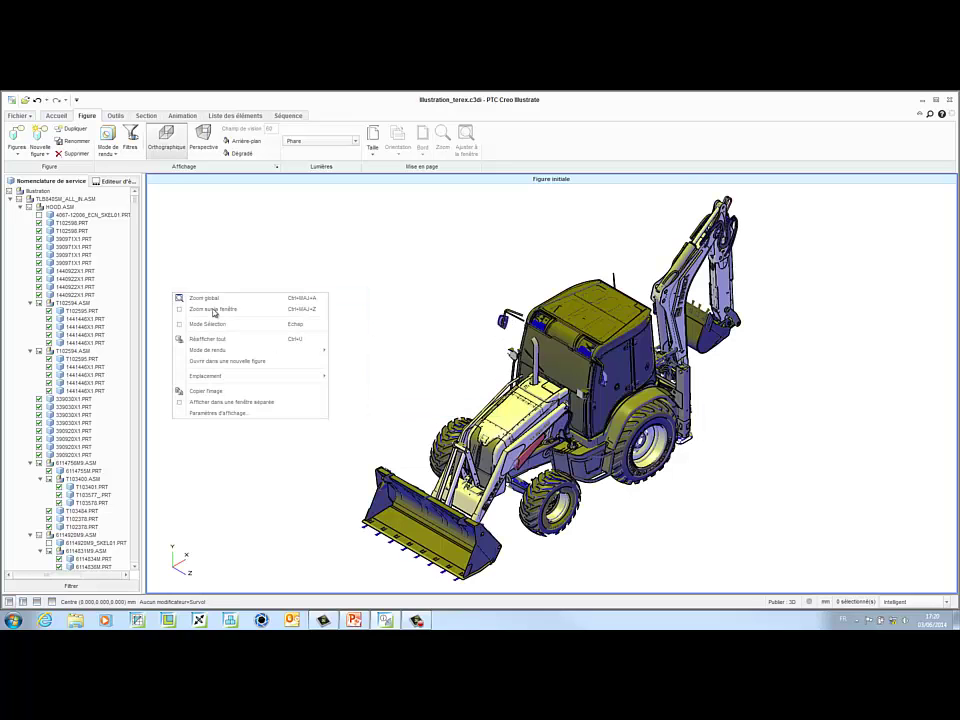
mouse_move(326, 349)
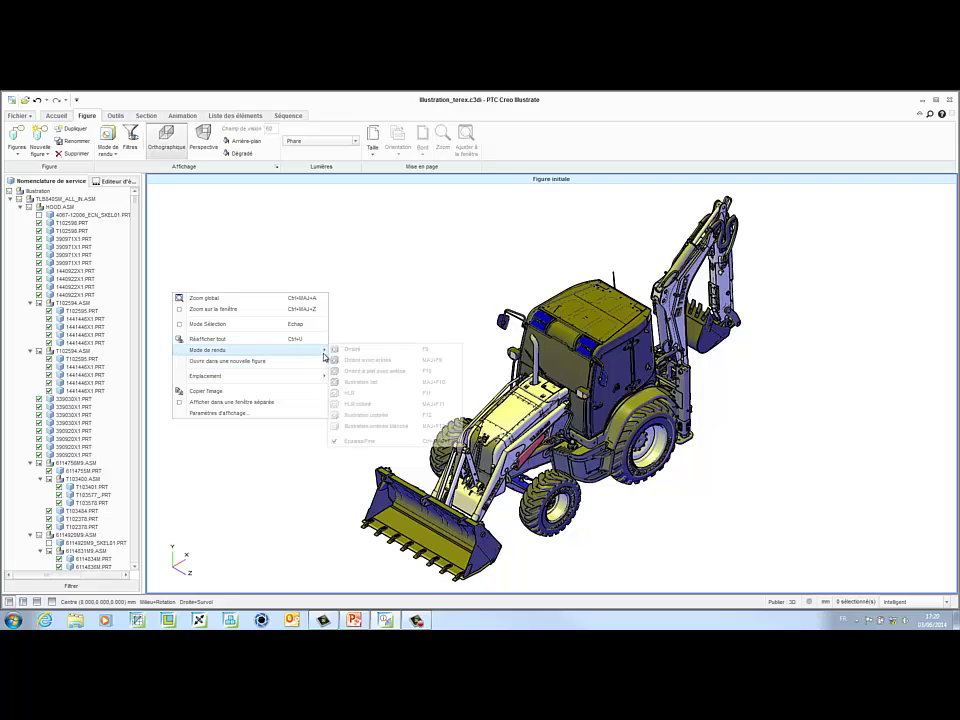
left_click(380, 425)
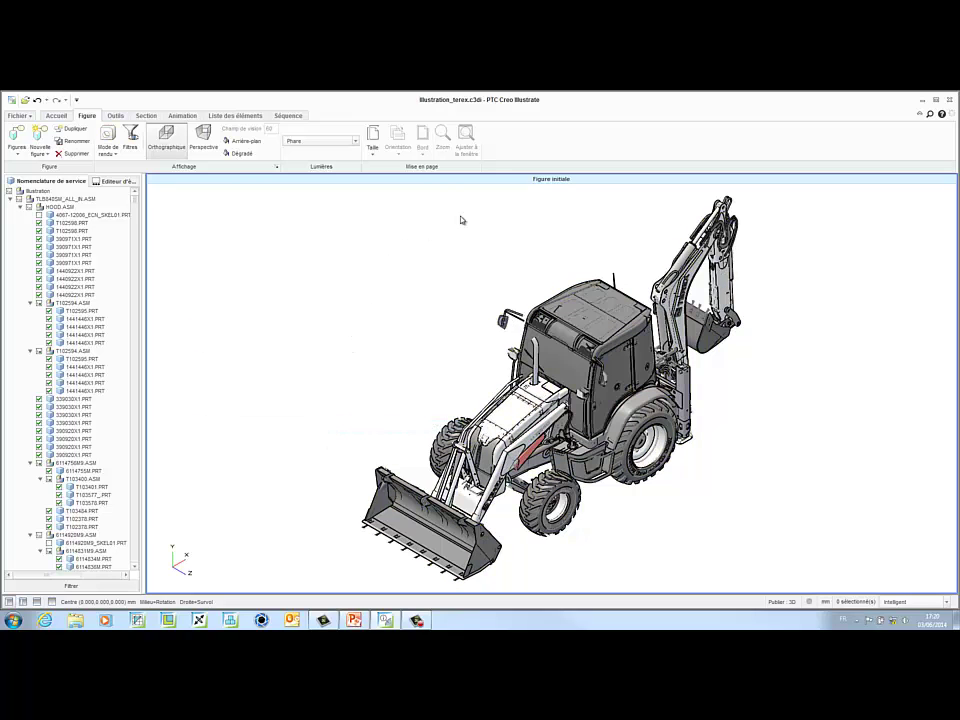
Select the eight window panes around the cab and set their appearance to about 68% transparency.
left_click(615, 368)
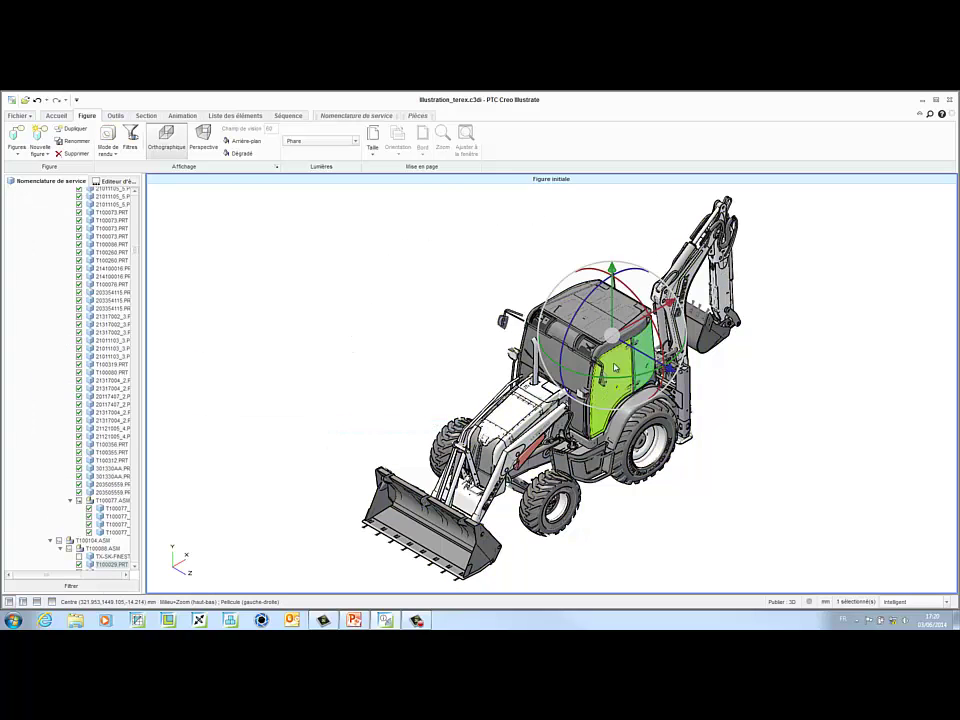
left_click(615, 368, "ctrl")
left_click(572, 368, "ctrl")
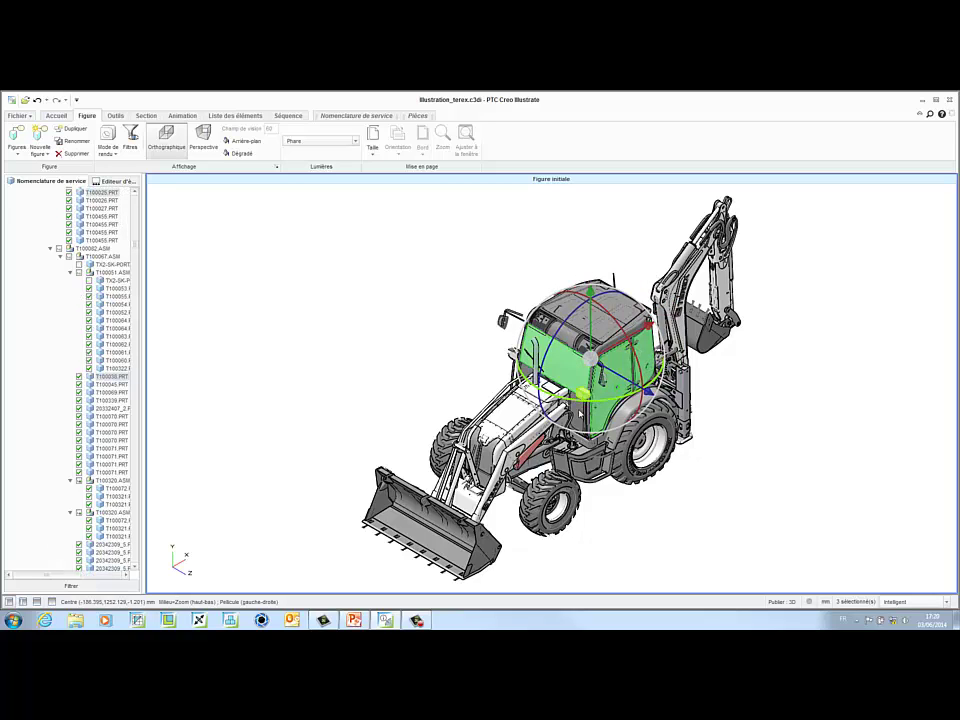
left_click(523, 373, "ctrl")
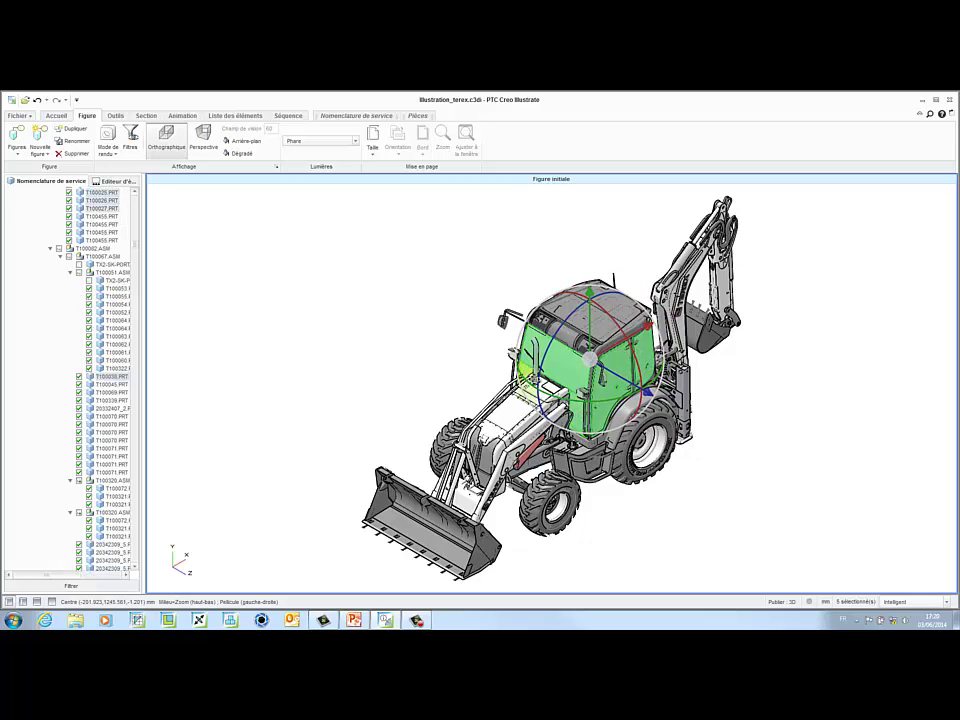
middle_click_drag(541, 415, 780, 445)
left_click(588, 400, "ctrl")
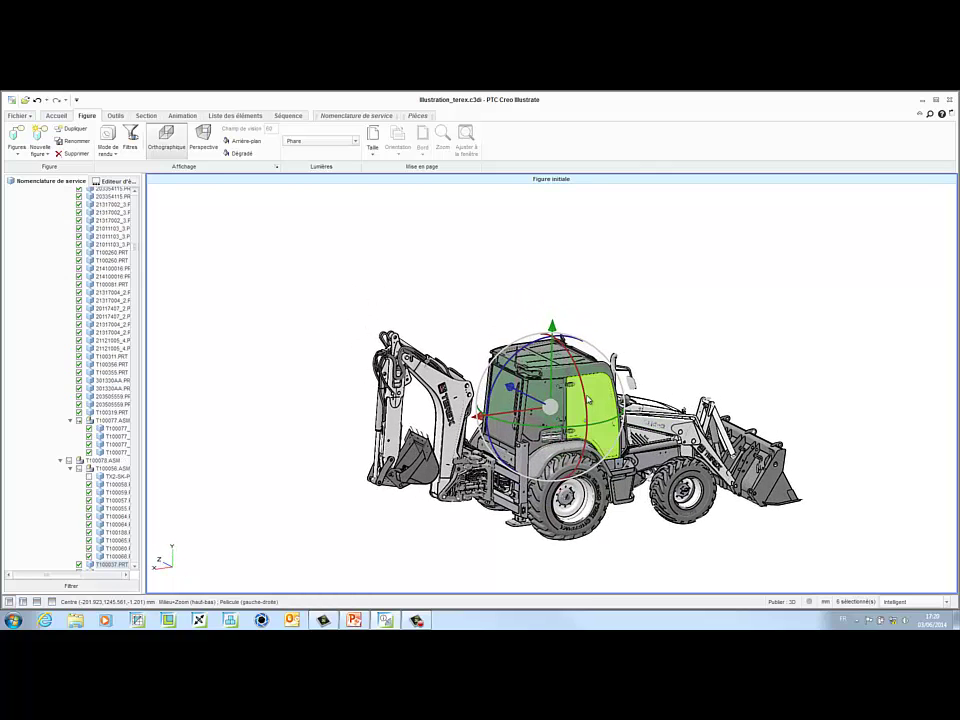
left_click(545, 393, "ctrl")
left_click(502, 391, "ctrl")
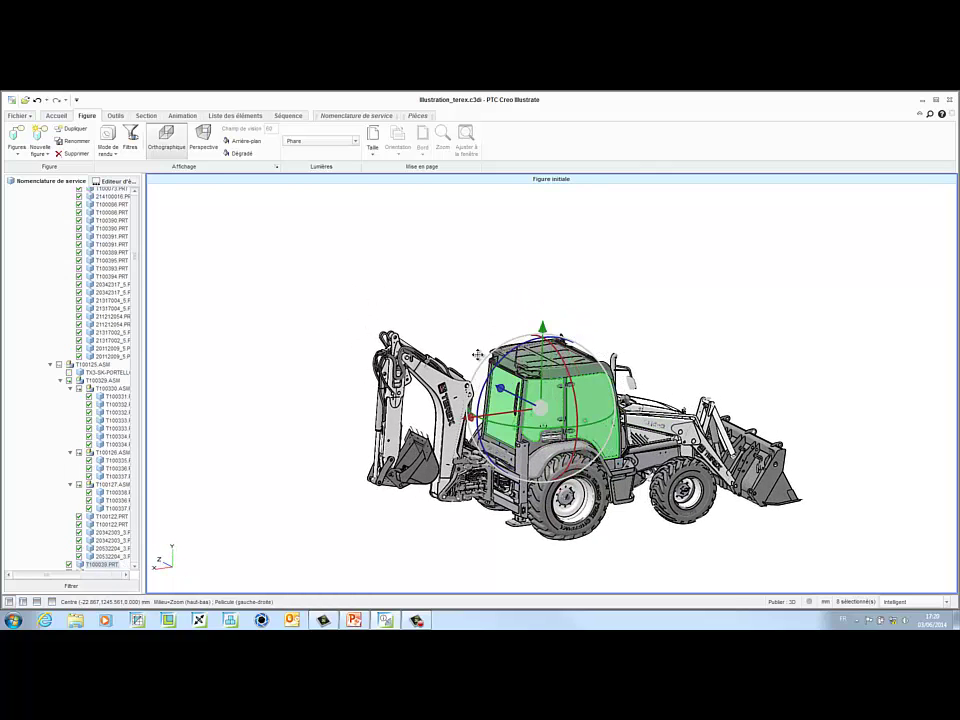
right_click(426, 238)
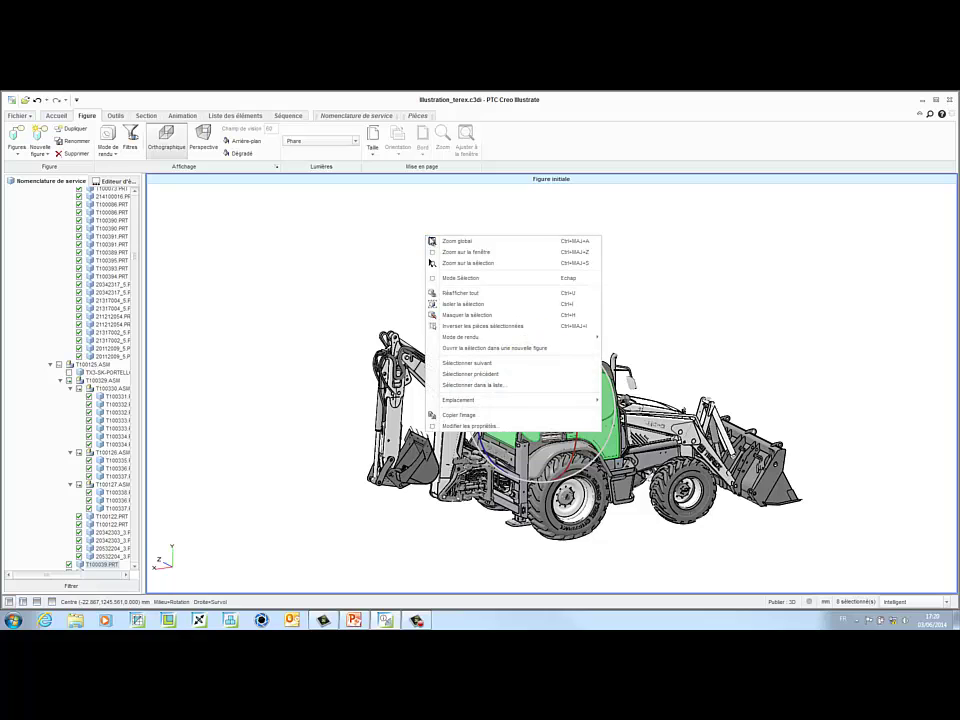
left_click(470, 426)
left_click(386, 234)
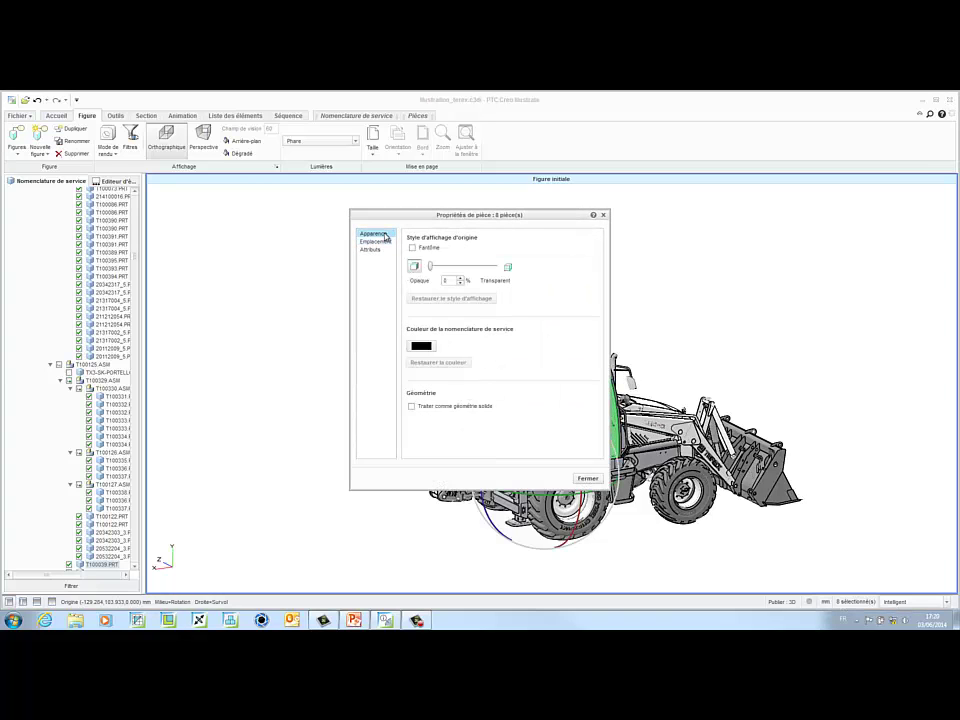
left_click_drag(430, 266, 457, 268)
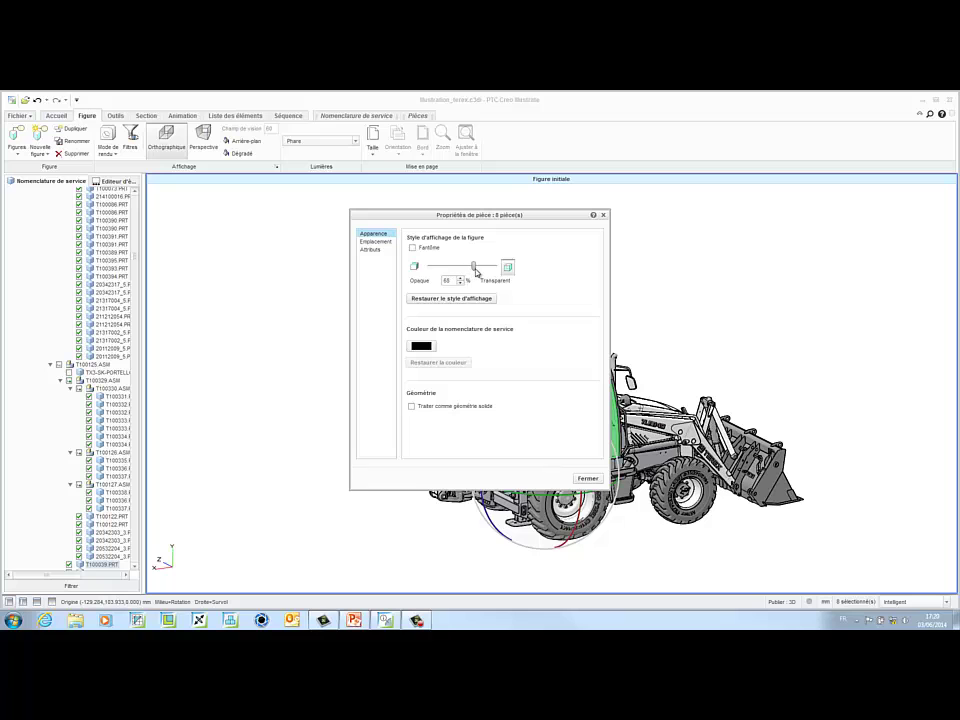
left_click(588, 478)
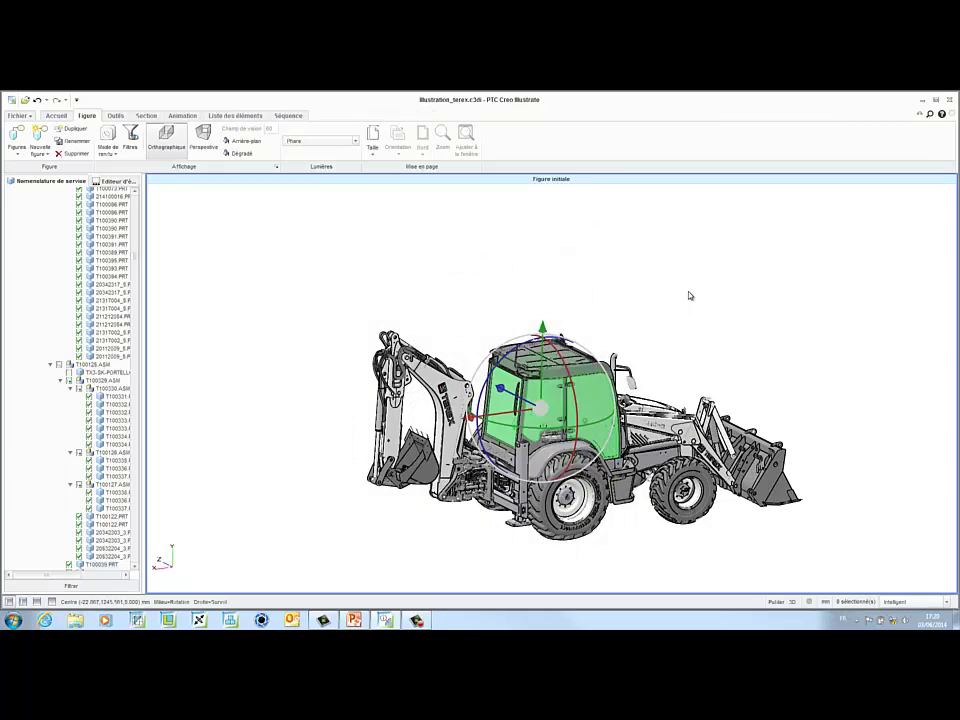
left_click(716, 324)
Switch the figure from orthographic to perspective display and fit the whole machine in view.
middle_click_drag(711, 322, 549, 263)
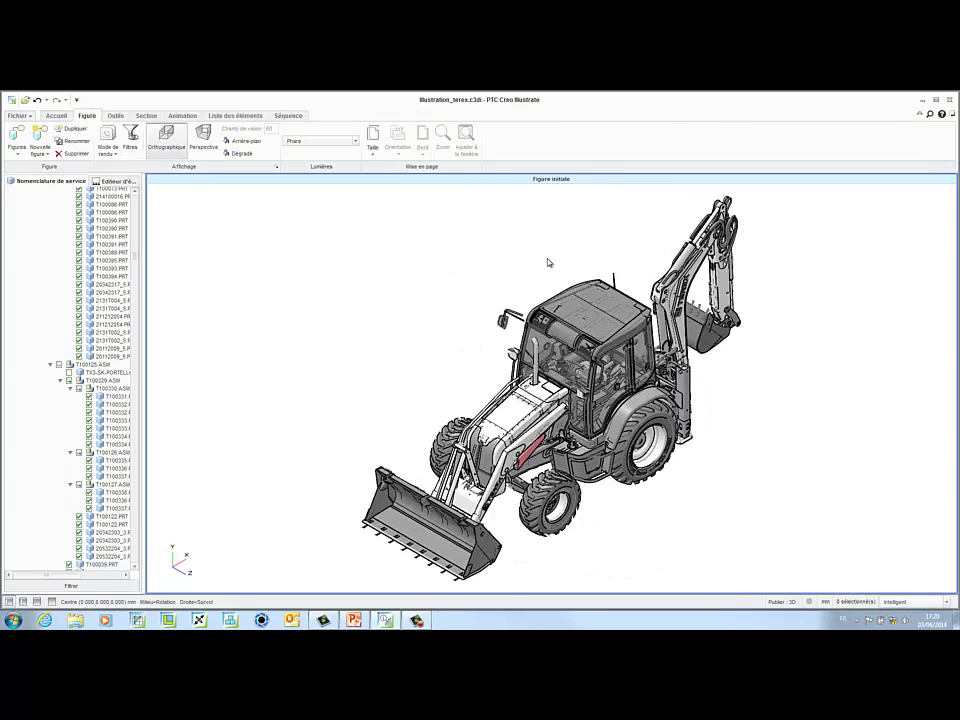
left_click(203, 140)
scroll(339, 268, "up", 10)
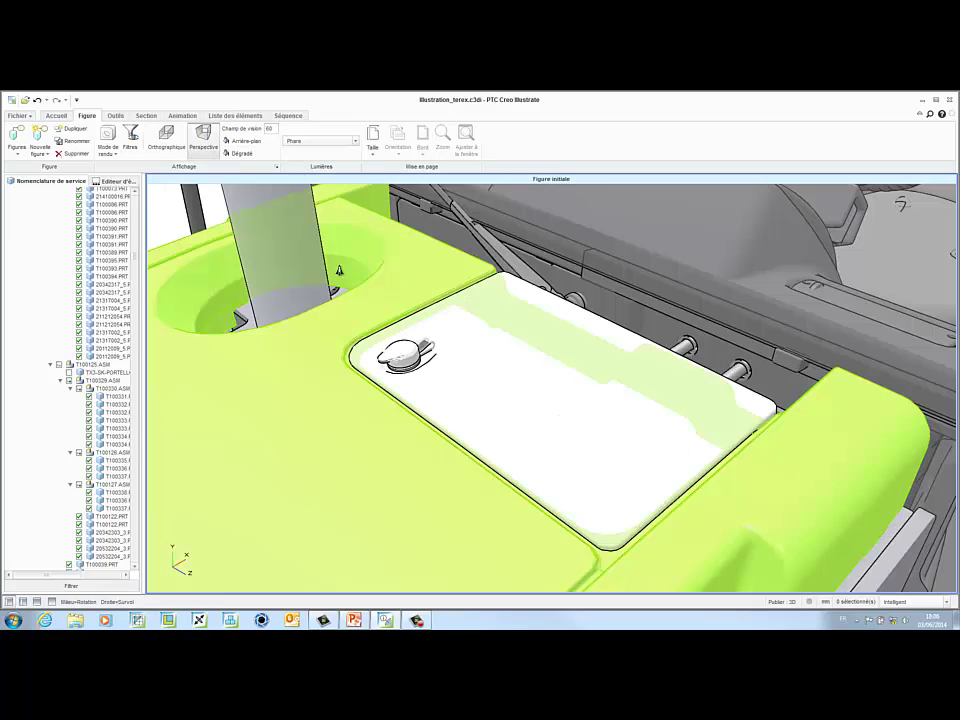
right_click(354, 271)
left_click(356, 271)
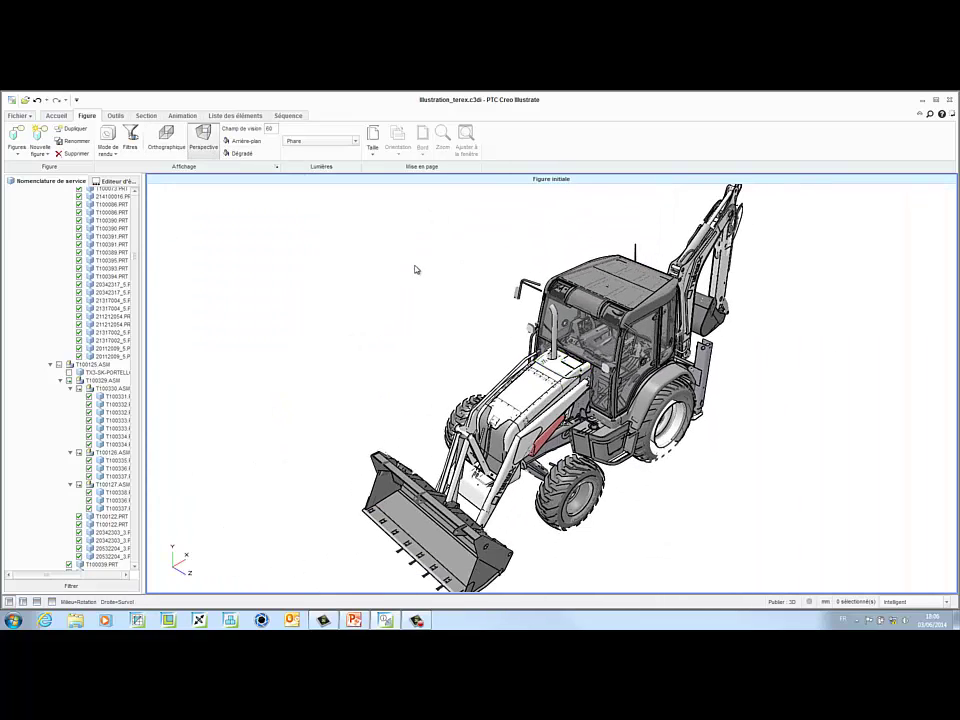
Select every part of the backhoe loader with a selection box, then clear the selection.
middle_click_drag(538, 268, 552, 248)
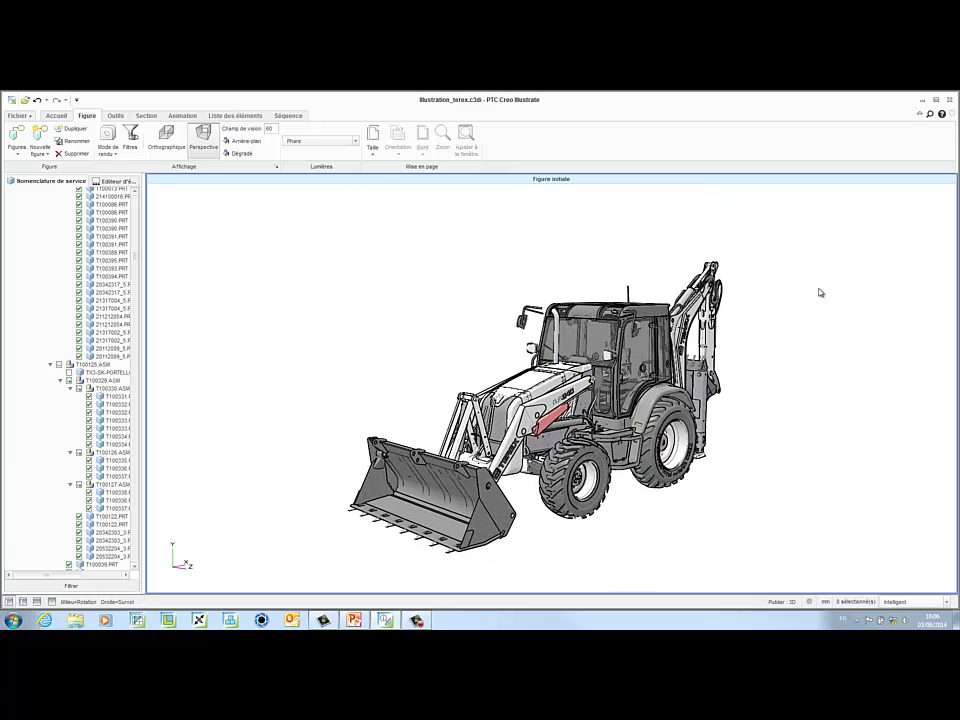
left_click_drag(814, 232, 268, 580)
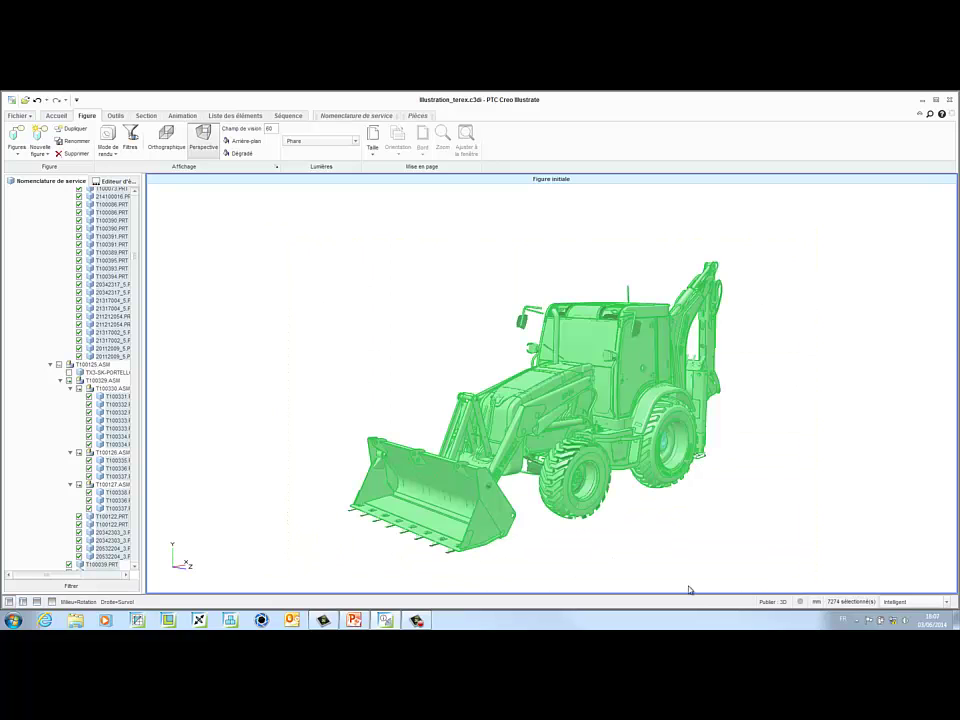
left_click(632, 544)
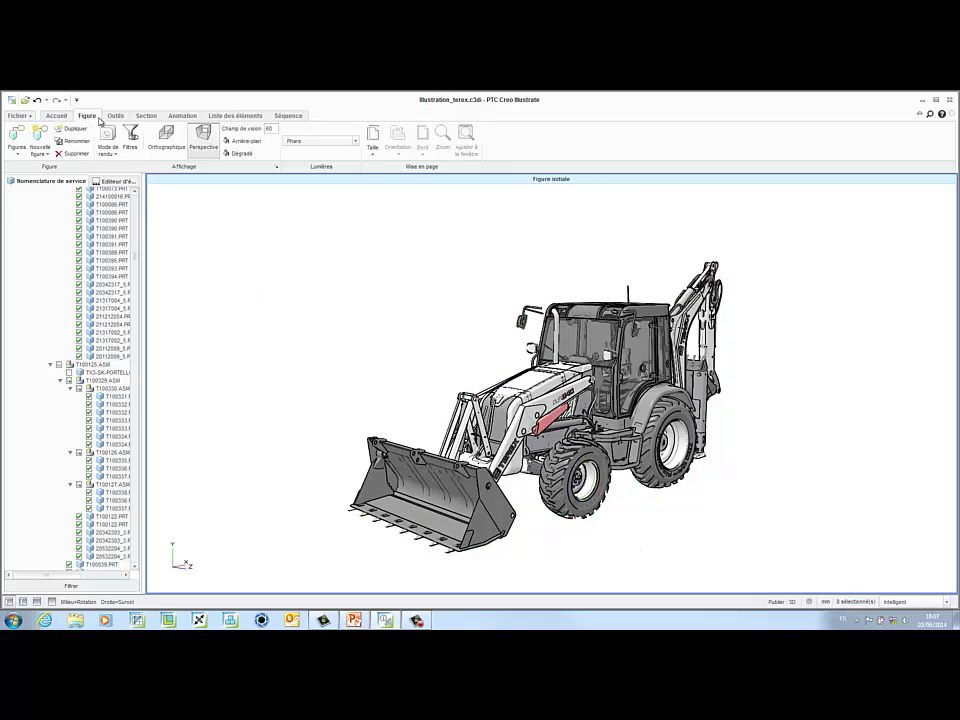
Display a planar section lengthwise through the machine and shift its plane about 98 mm along Z.
left_click(147, 116)
left_click(19, 140)
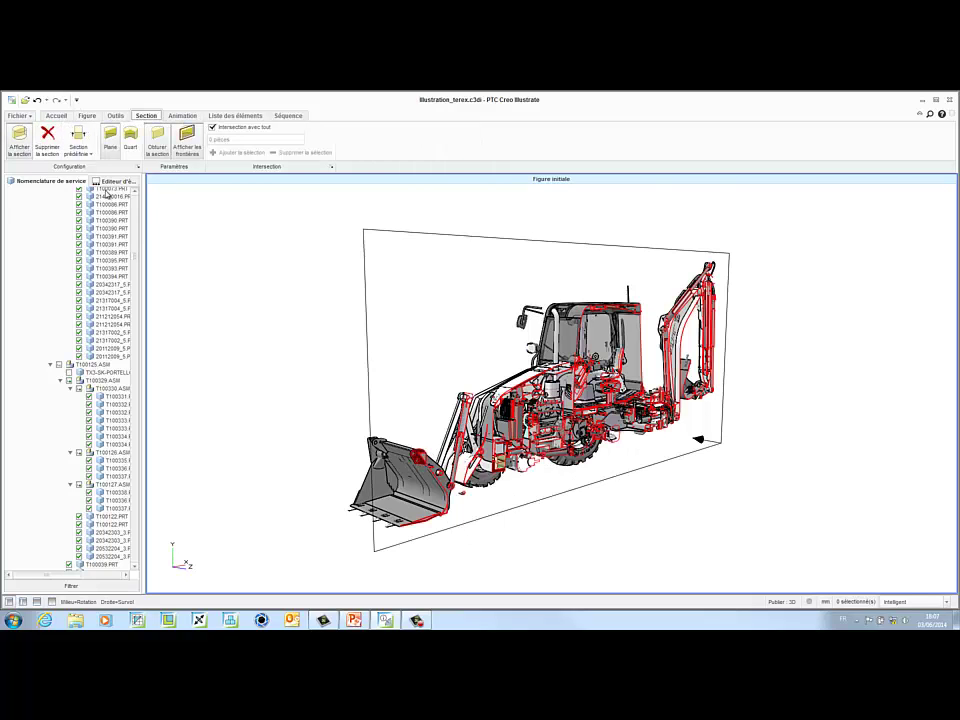
left_click(366, 239)
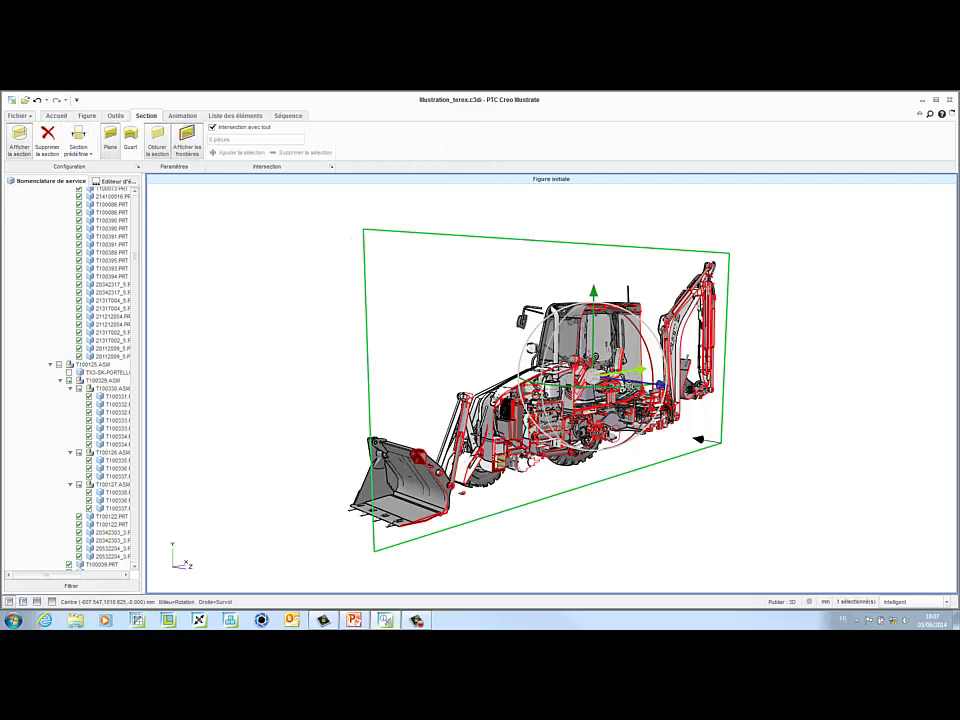
mouse_move(655, 383)
left_mouse_down()
mouse_move(726, 392)
mouse_move(668, 386)
left_mouse_up()
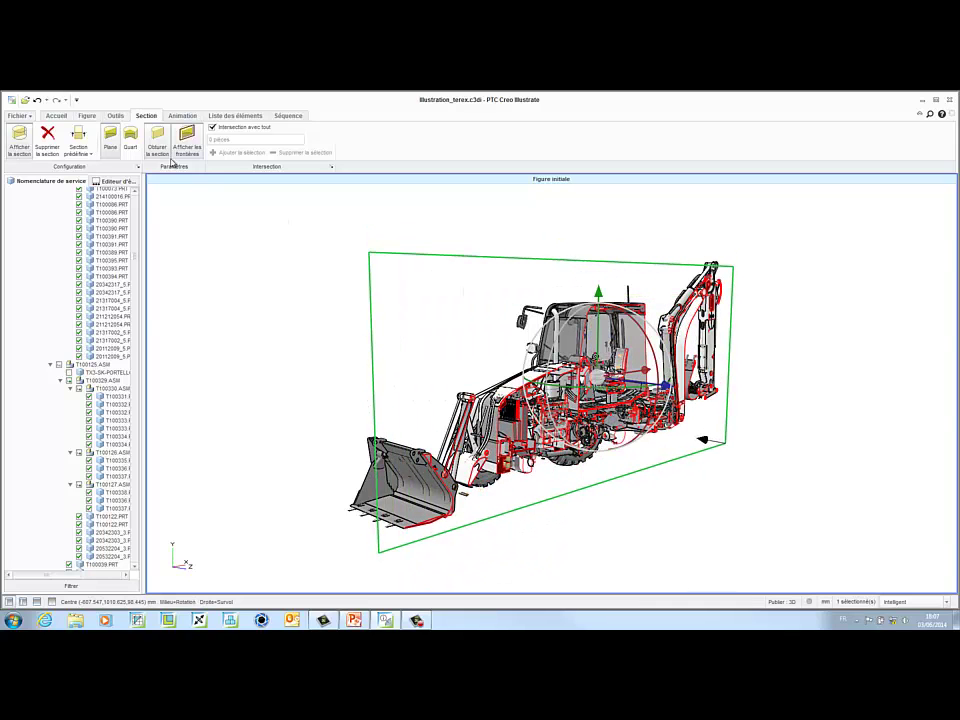
Change the section to a quarter cut and lower its horizontal plane to about Y 742 mm.
left_click(130, 137)
left_click(470, 381)
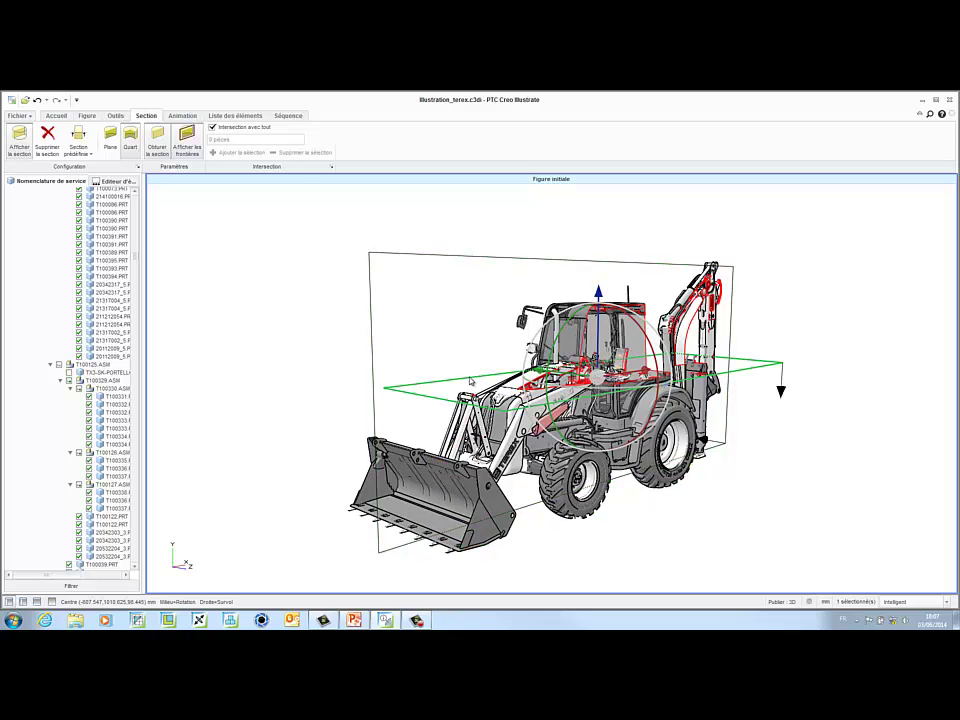
mouse_move(597, 322)
left_mouse_down()
mouse_move(597, 375)
mouse_move(597, 346)
left_mouse_up()
middle_click_drag(343, 268, 485, 385)
scroll(575, 390, "up", 2)
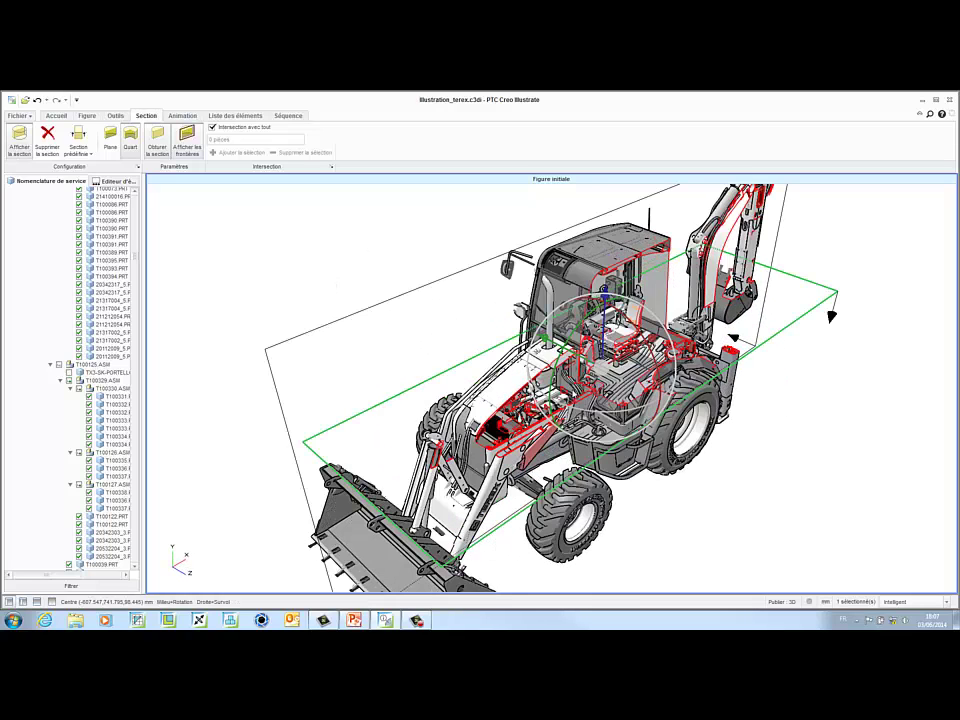
Limit the section to the hood assembly 6114920M9.ASM by turning off Intersection avec tout.
left_click(512, 382)
scroll(82, 240, "up", 3)
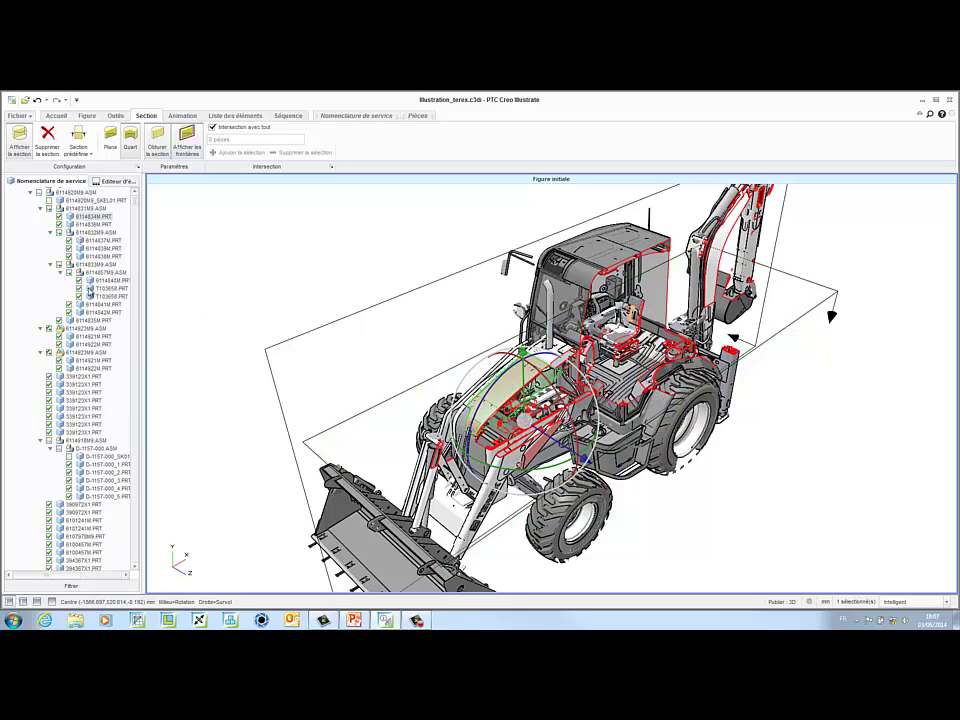
left_click(82, 241)
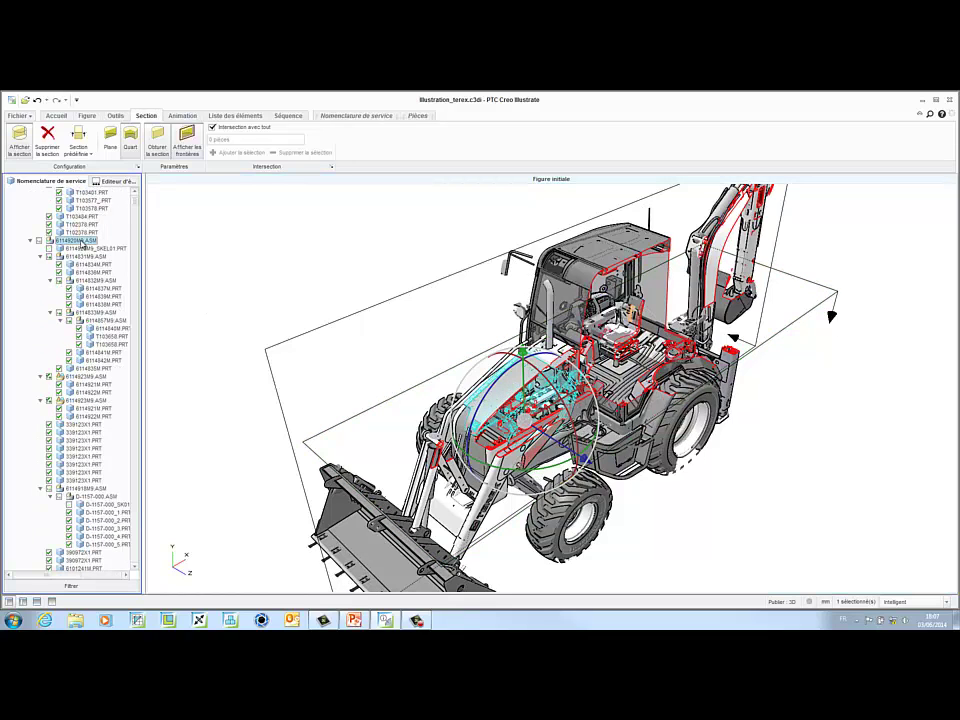
left_click(214, 128)
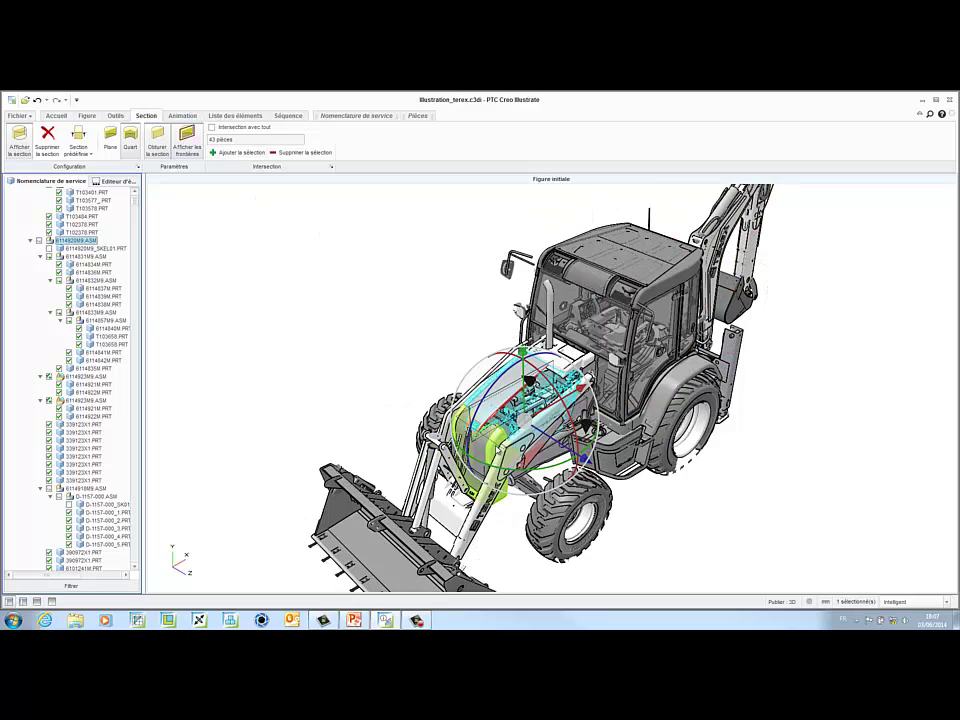
Add the front assembly 4067-20011.ASM to the parts cut by the section.
left_click(485, 445)
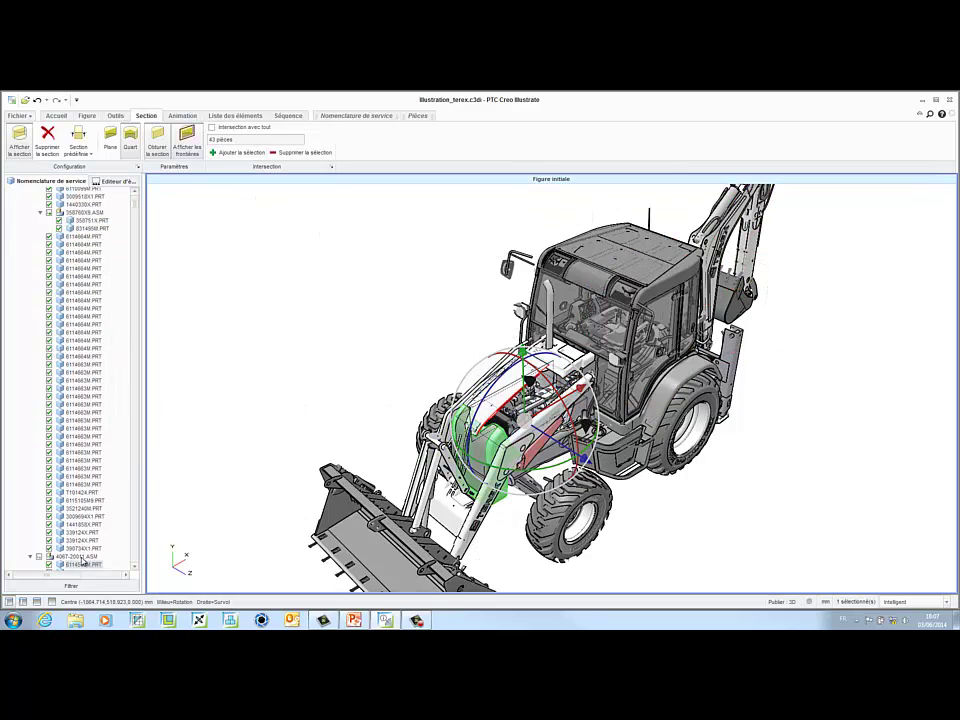
left_click(80, 557)
left_click(238, 152)
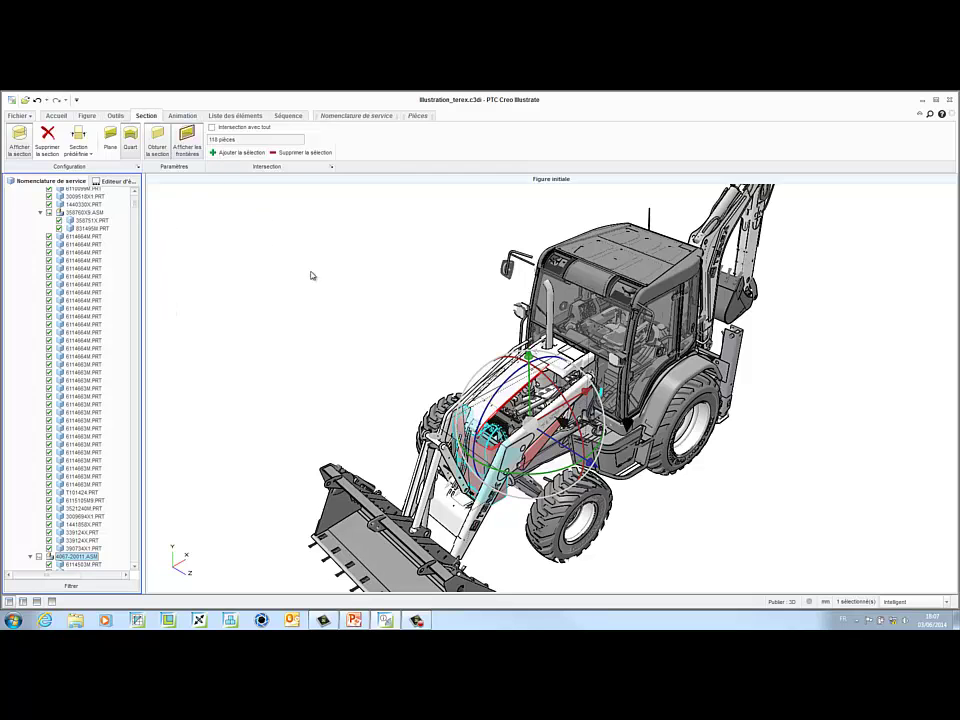
scroll(570, 355, "up", 3)
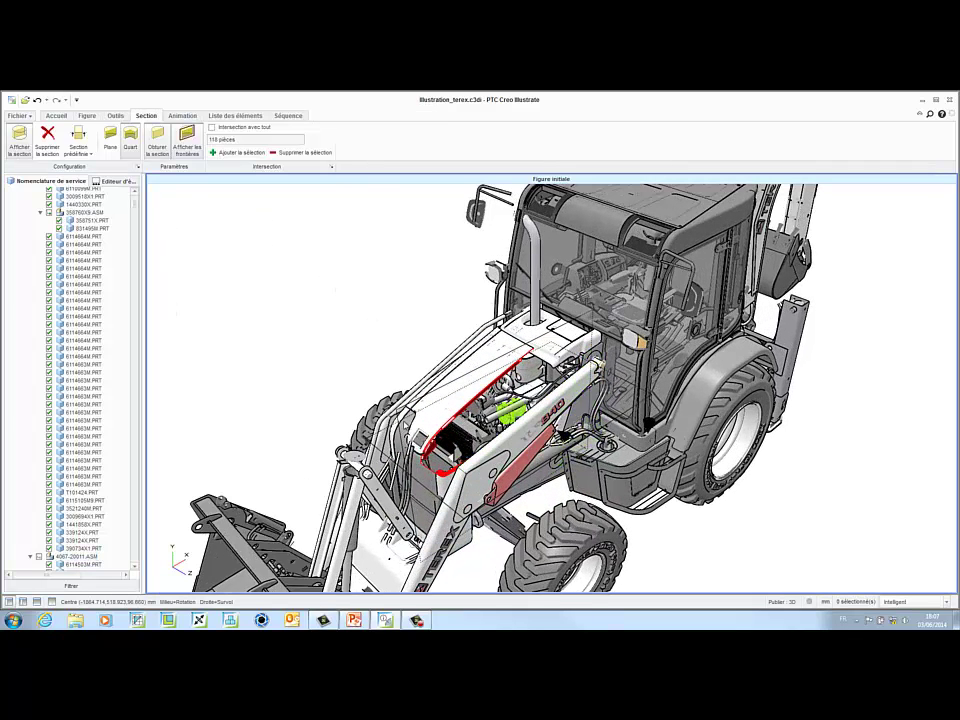
Raise the quarter section's horizontal plane to about Y 855 mm and hide the section boundaries.
left_click(543, 347)
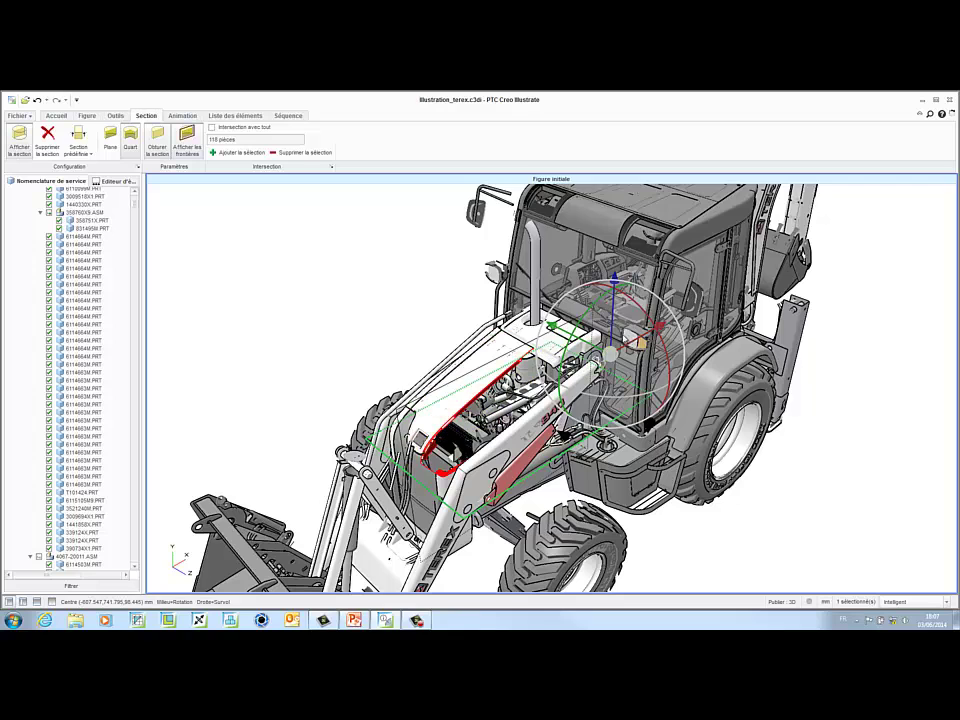
left_click_drag(612, 330, 609, 324)
scroll(437, 392, "up", 3)
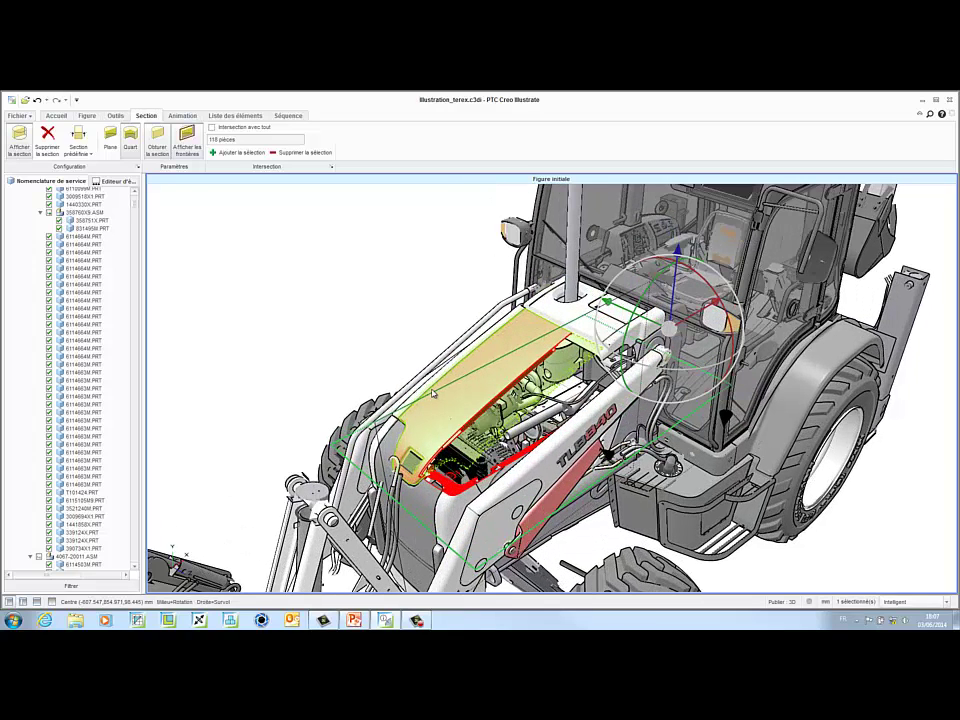
left_click(186, 146)
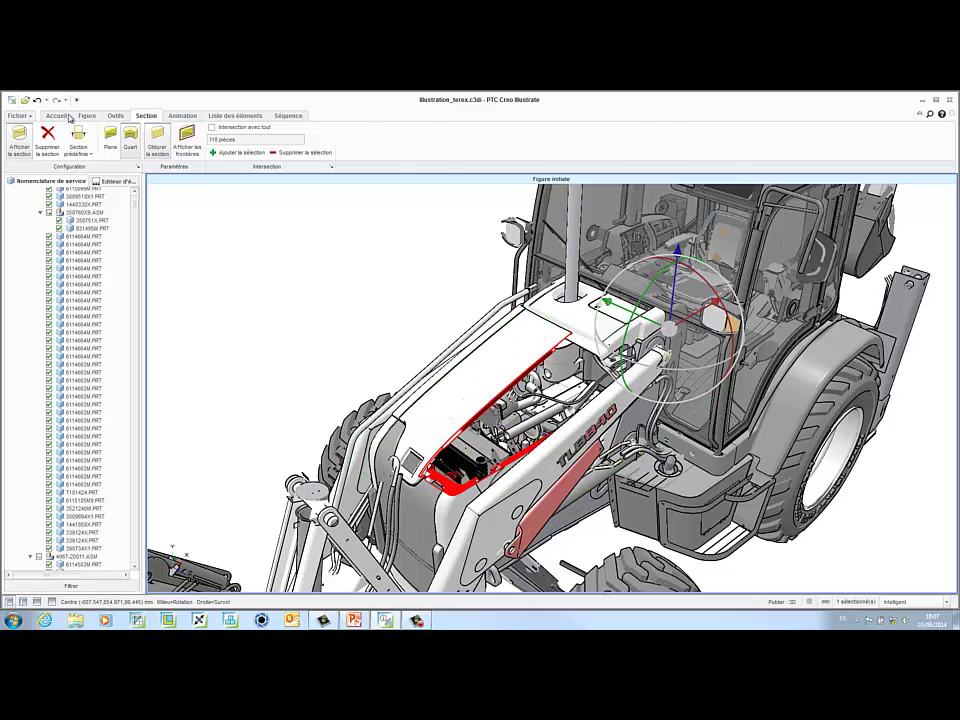
Insert a free-standing note above the hood with the text "vue intérieur du capot".
left_click(58, 116)
left_click(535, 181)
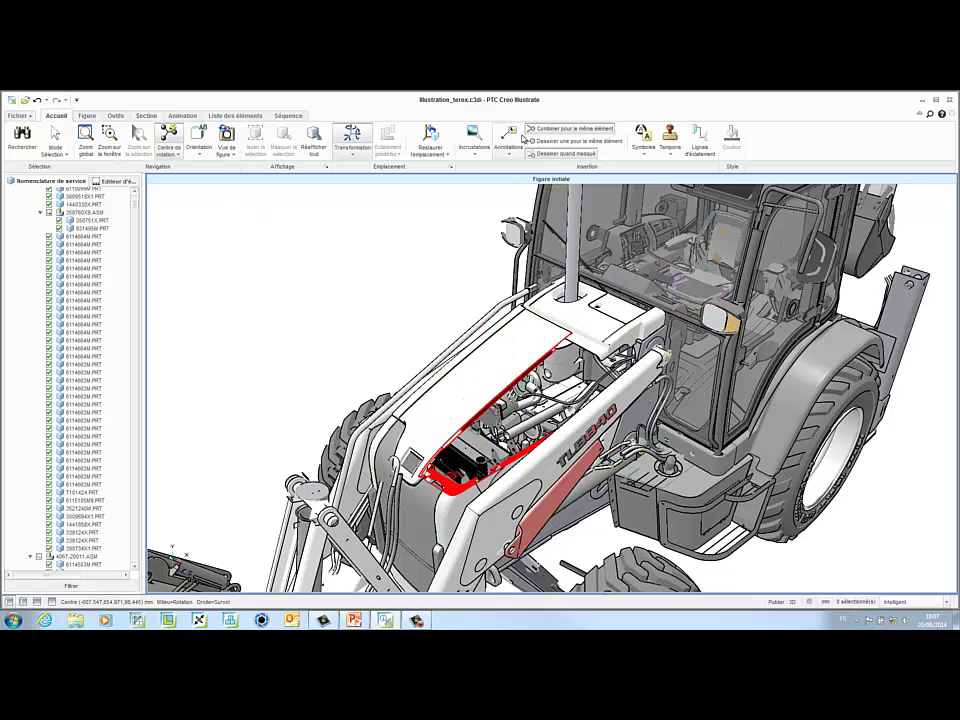
left_click(508, 142)
left_click(527, 297)
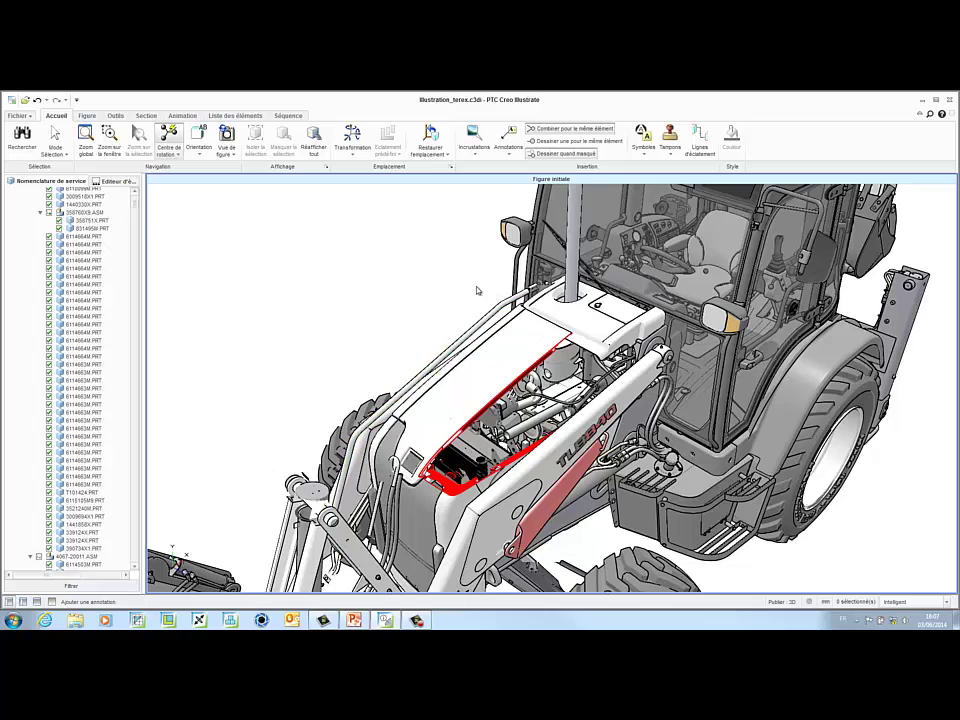
left_click(476, 285)
double_click(476, 286)
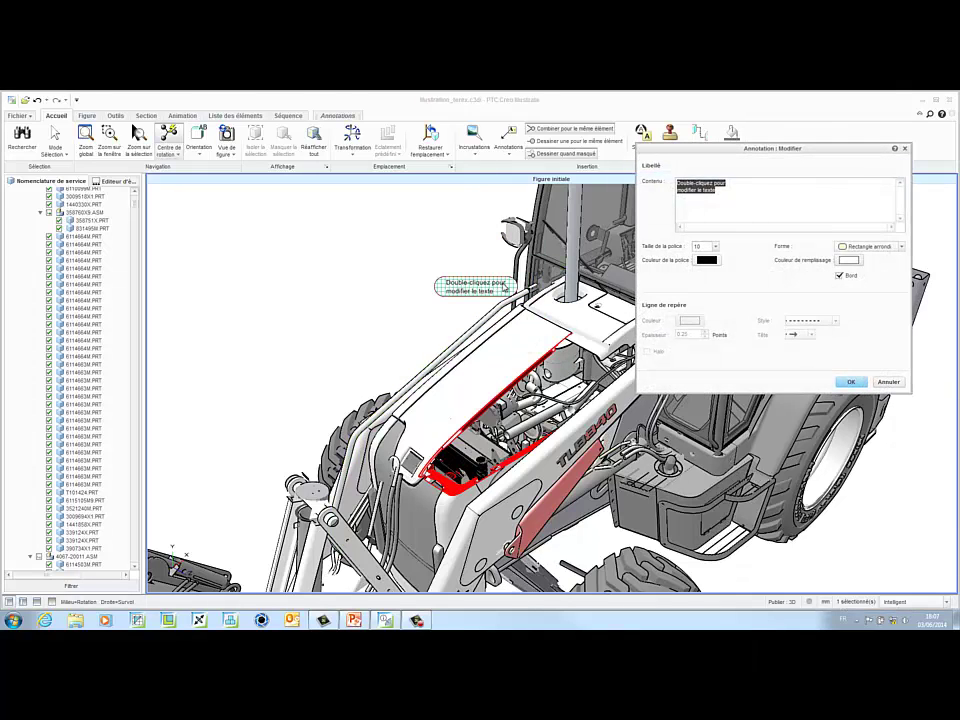
type("vue r")
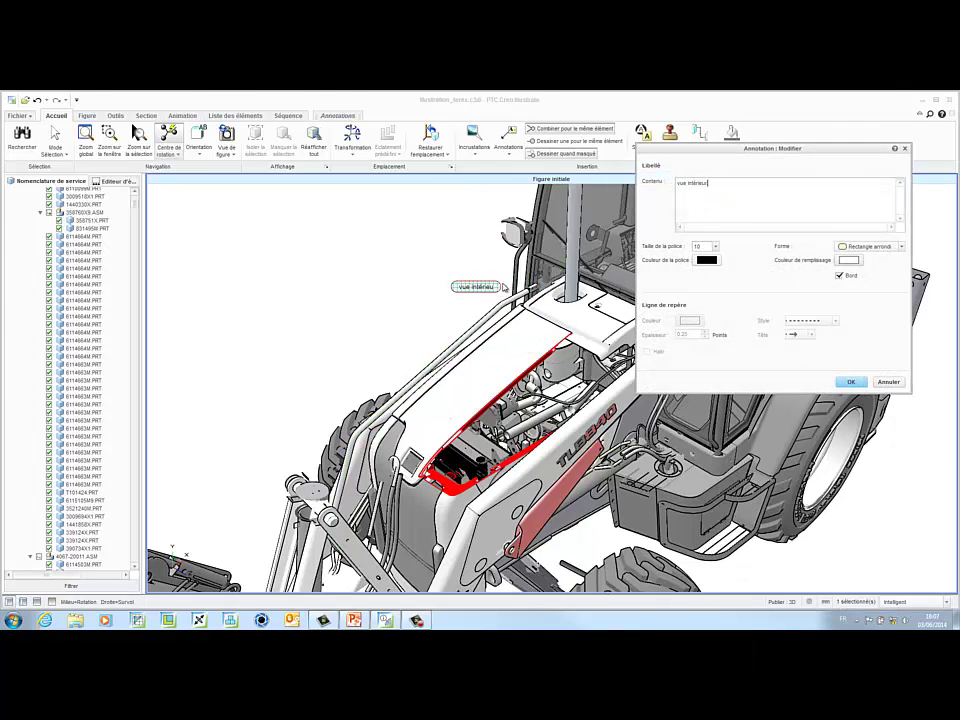
type("ntérieur du capot")
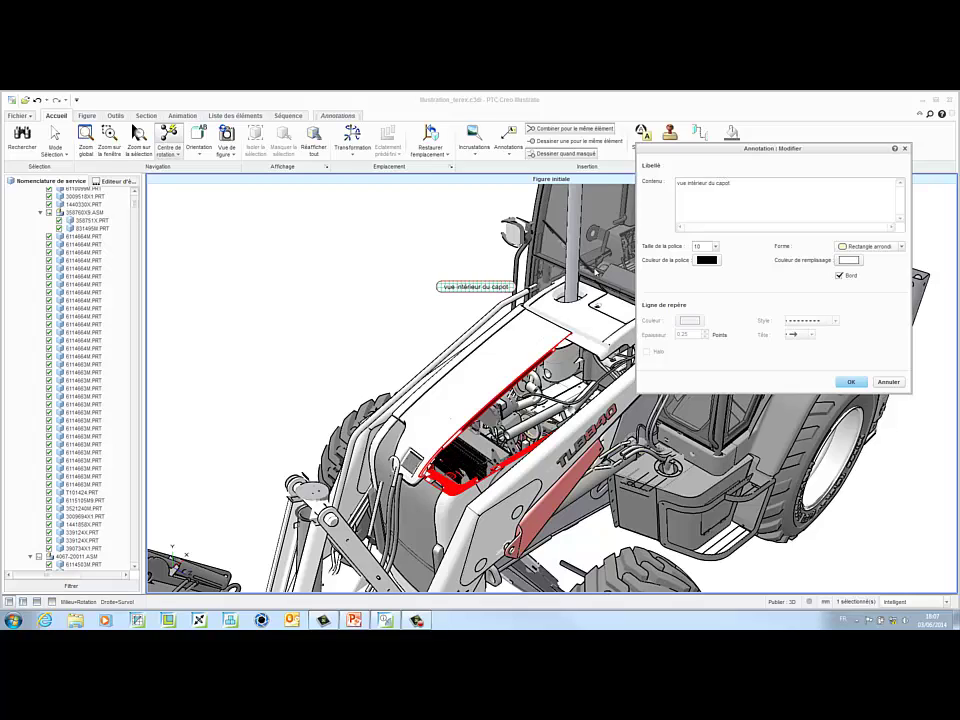
Format the hood note with font size 14 and blue text, and move it slightly closer to the hood.
left_click(716, 246)
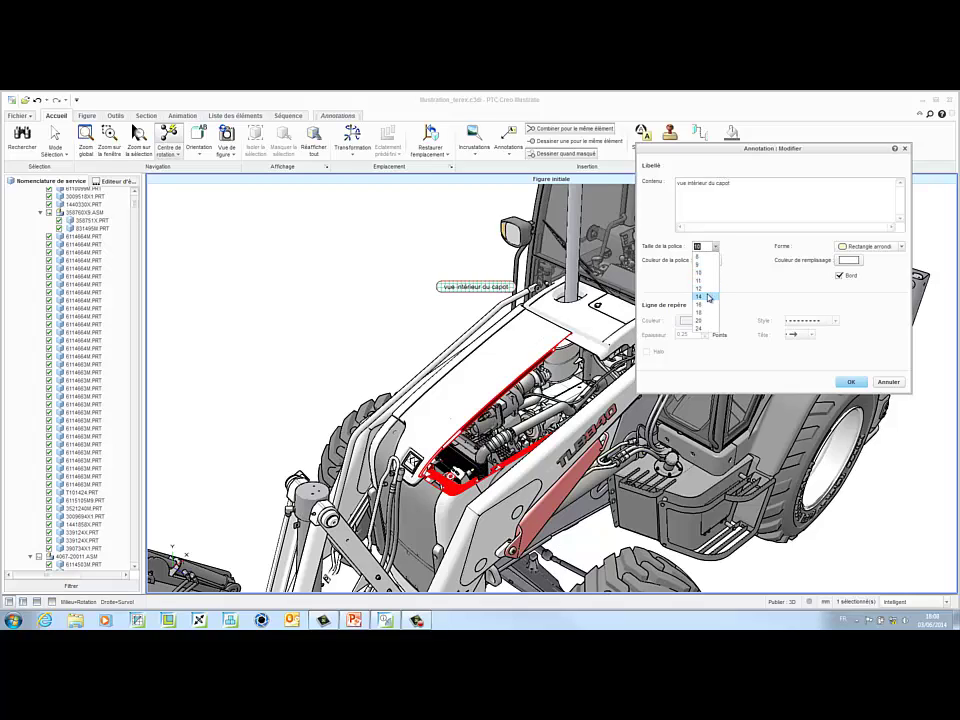
left_click(708, 297)
left_click(707, 261)
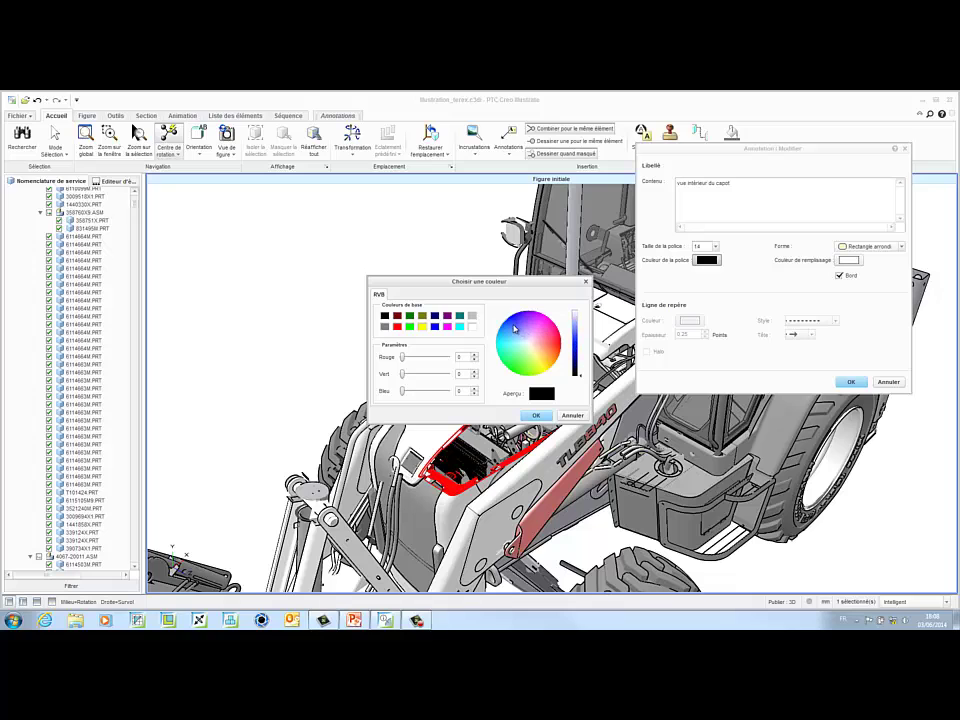
left_click(576, 344)
left_click(537, 415)
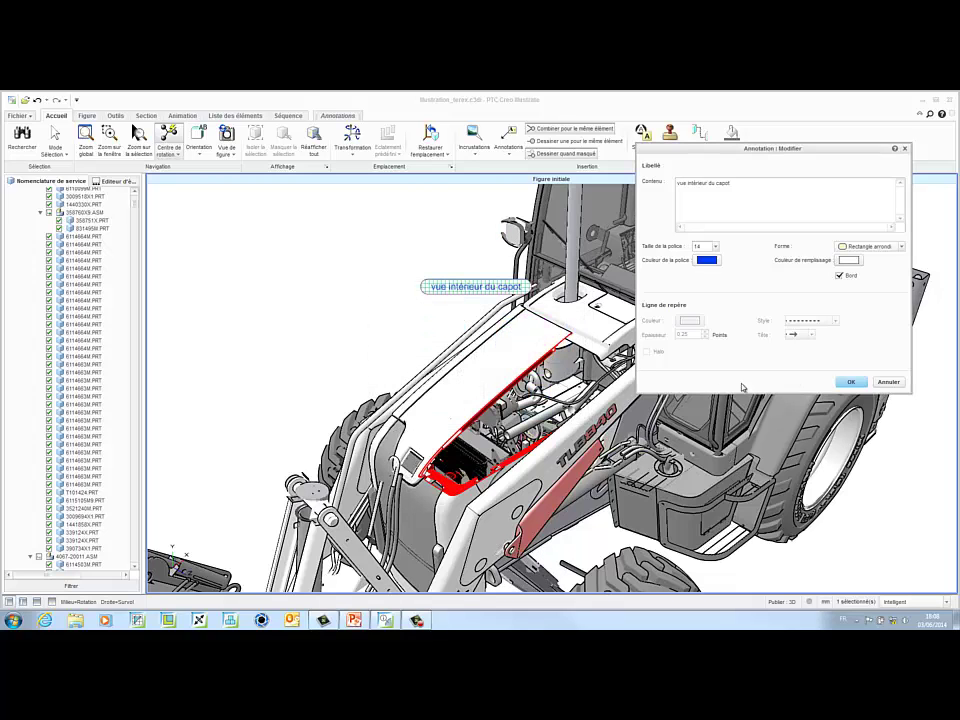
left_click(847, 384)
left_click_drag(475, 287, 500, 308)
left_click(398, 237)
Attach a note with a leader to the hood, reading "capot moteur".
left_click(508, 138)
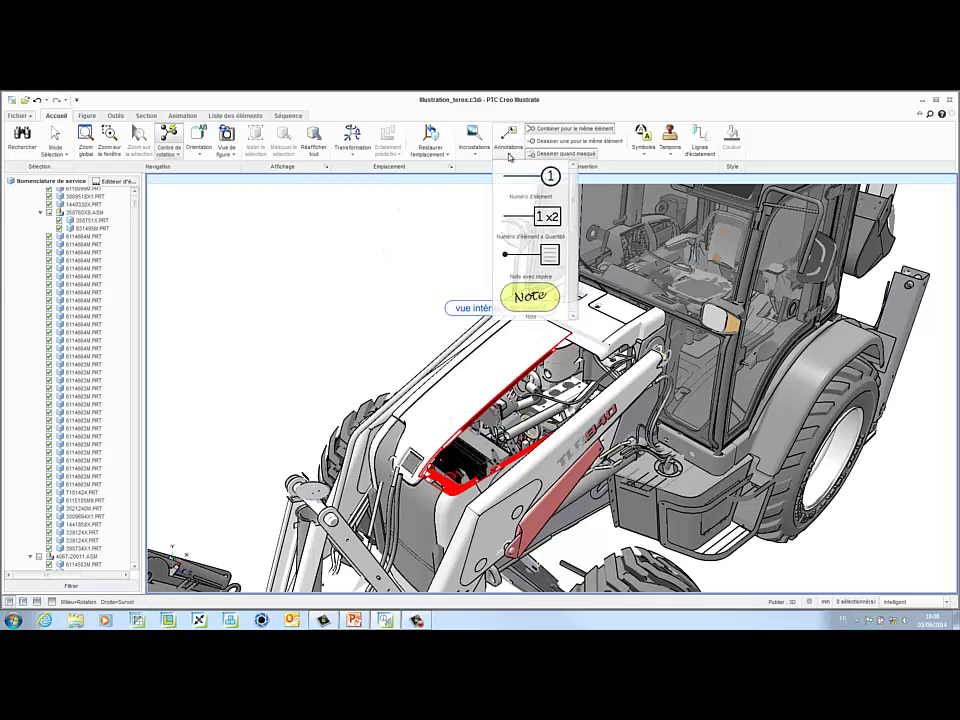
left_click(527, 259)
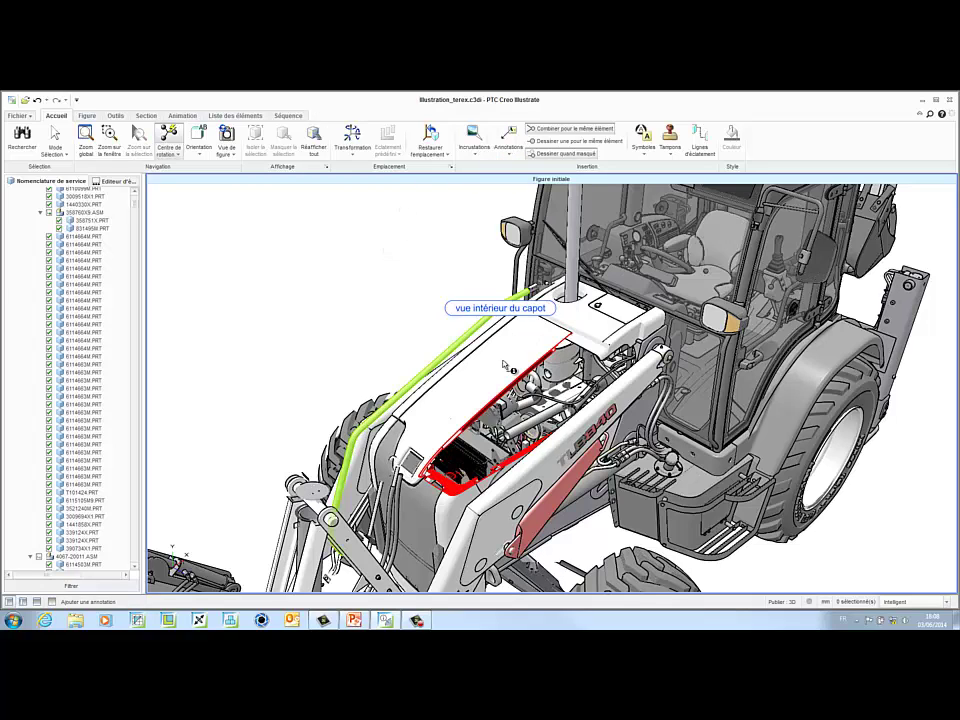
left_click(491, 373)
left_click(395, 333)
double_click(395, 333)
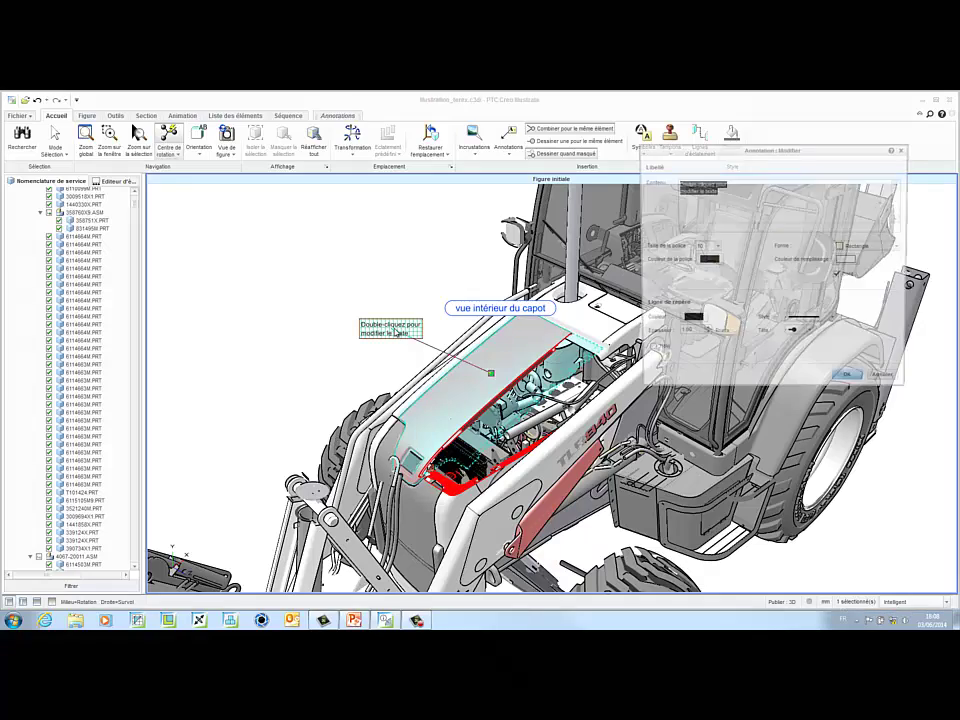
type("capot moteur")
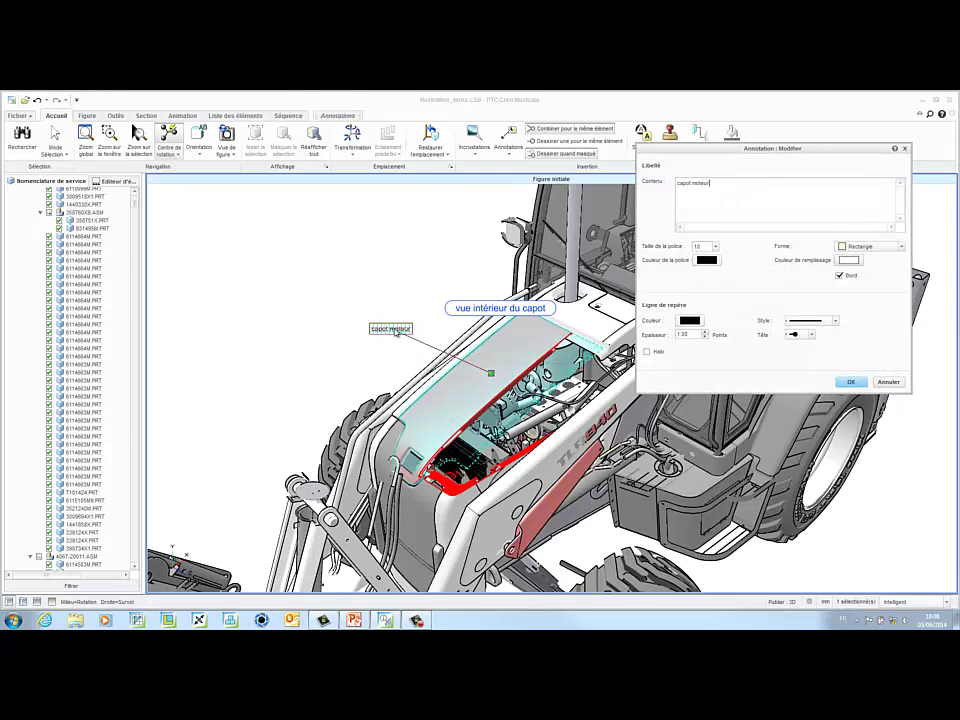
left_click(841, 383)
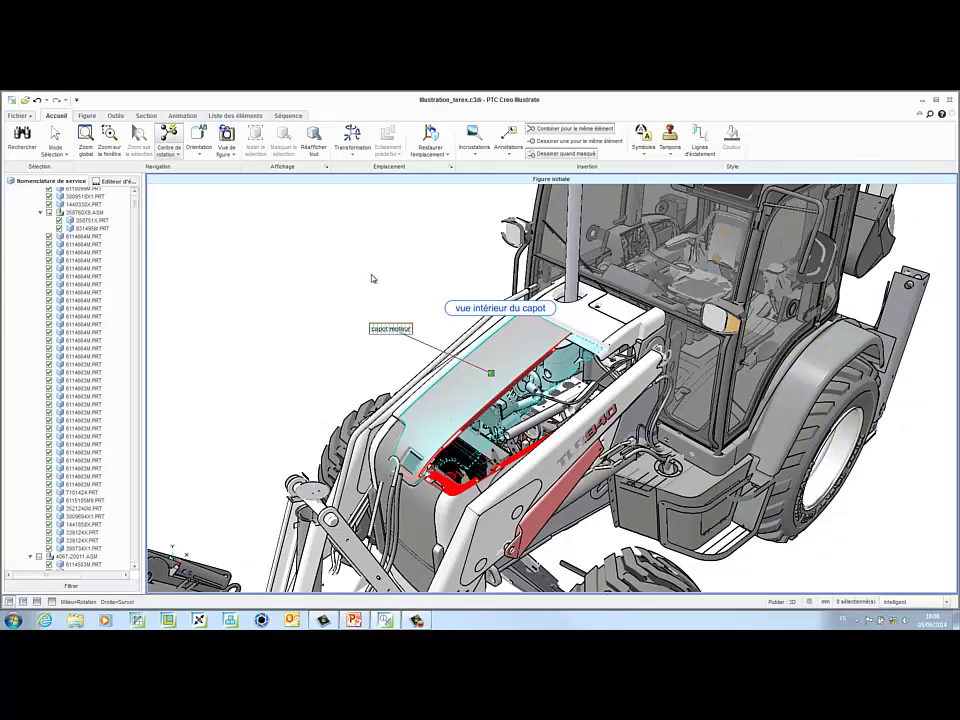
Rotate the machine slightly and save the current view as the figure view.
mouse_move(407, 291)
middle_mouse_down()
mouse_move(422, 287)
mouse_move(394, 291)
mouse_move(401, 299)
mouse_move(409, 291)
middle_mouse_up()
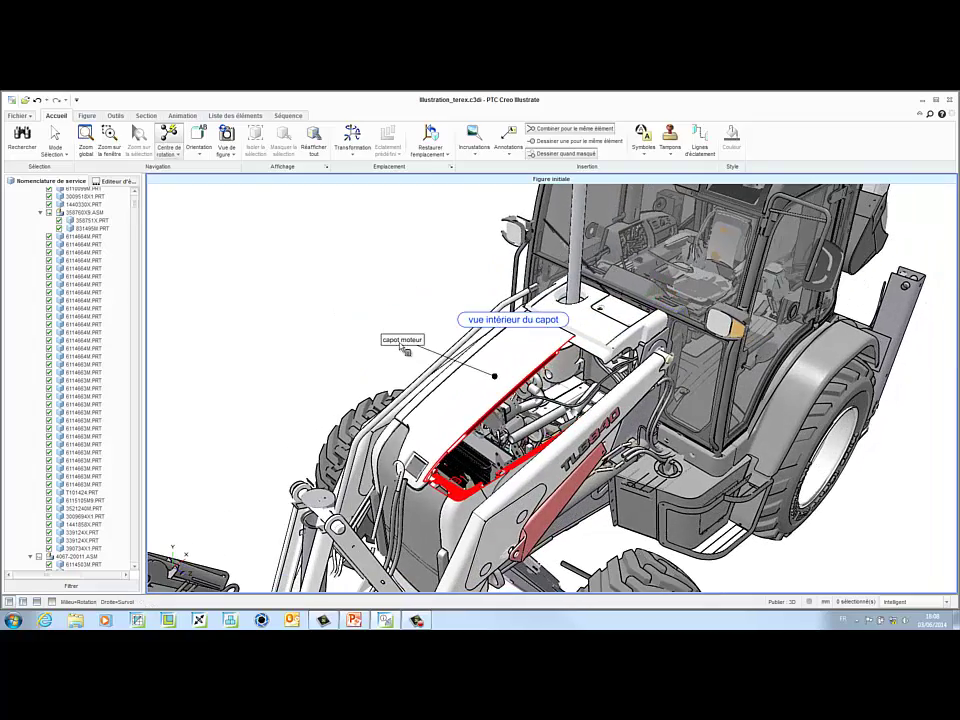
left_click(229, 153)
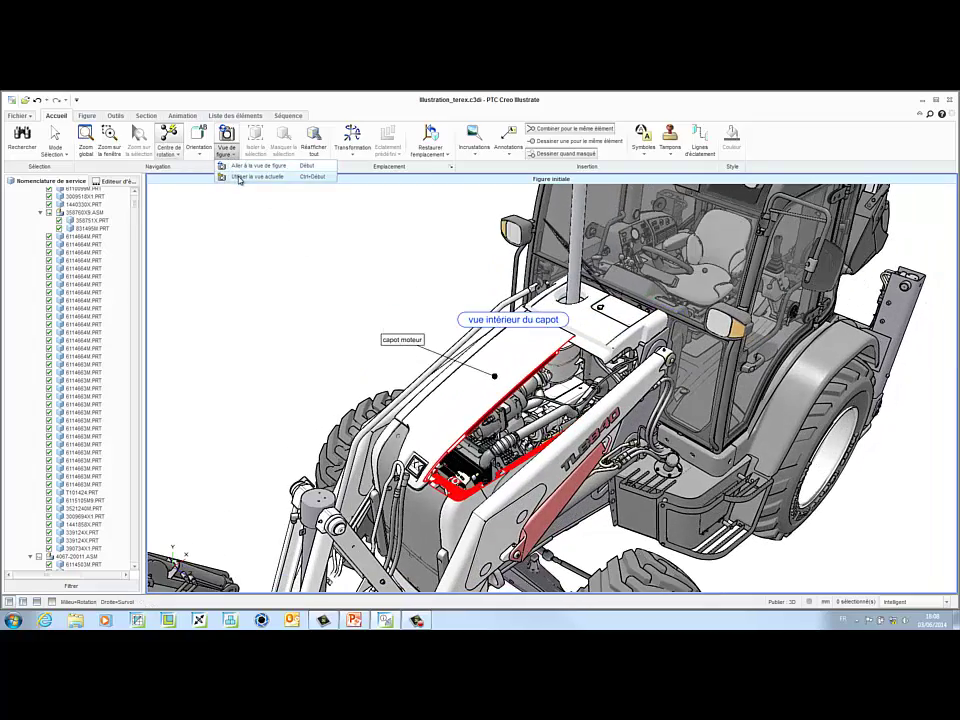
left_click(240, 179)
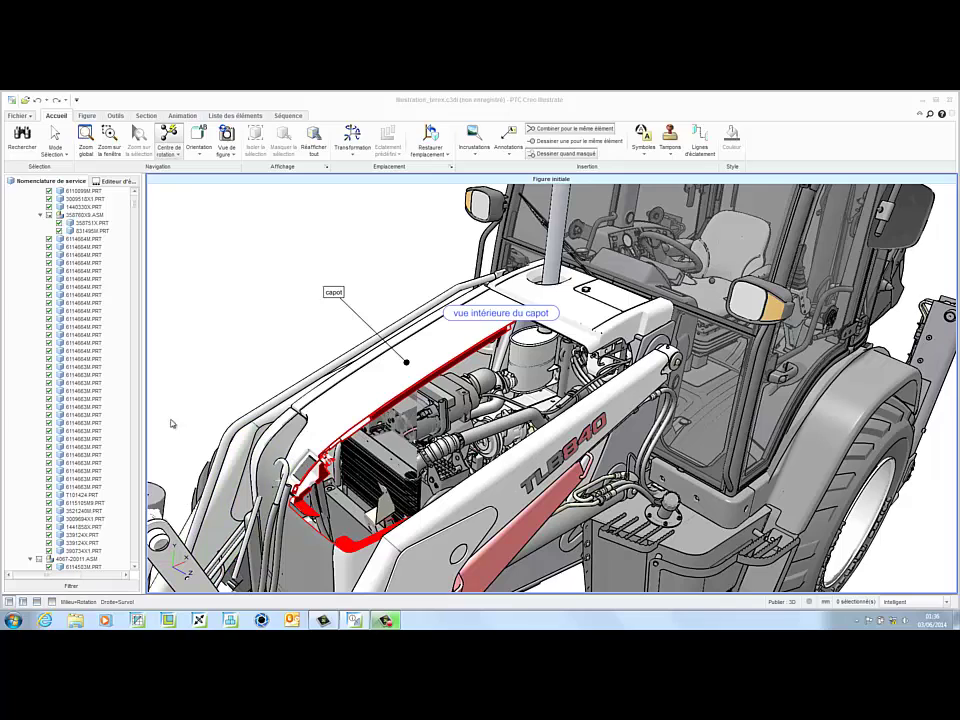
Duplicate the figure named Figure initiale.
left_click(87, 116)
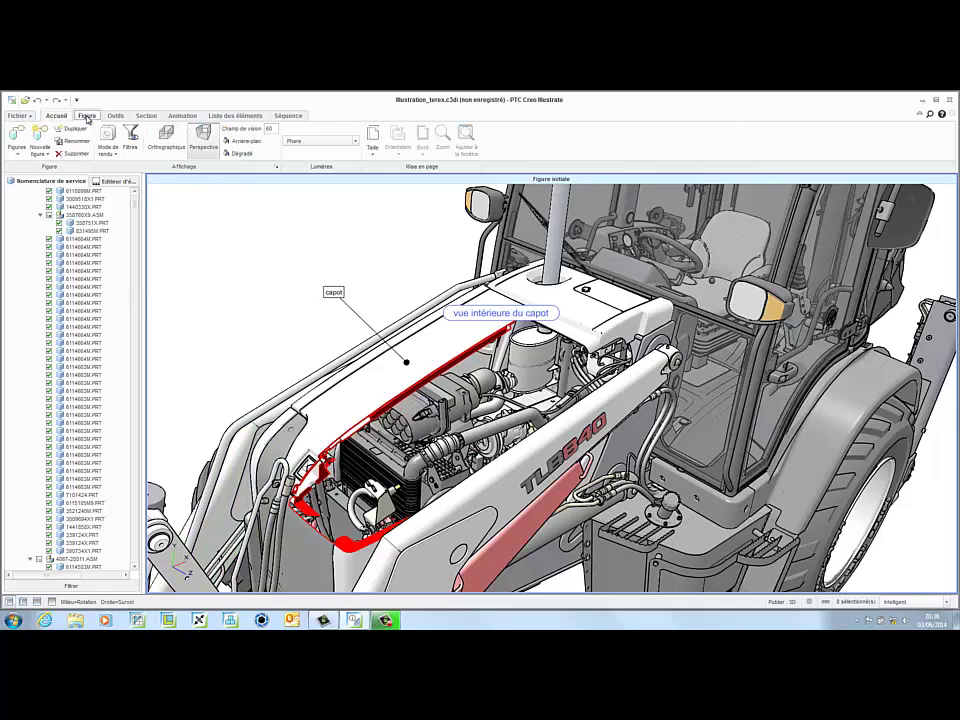
left_click(25, 152)
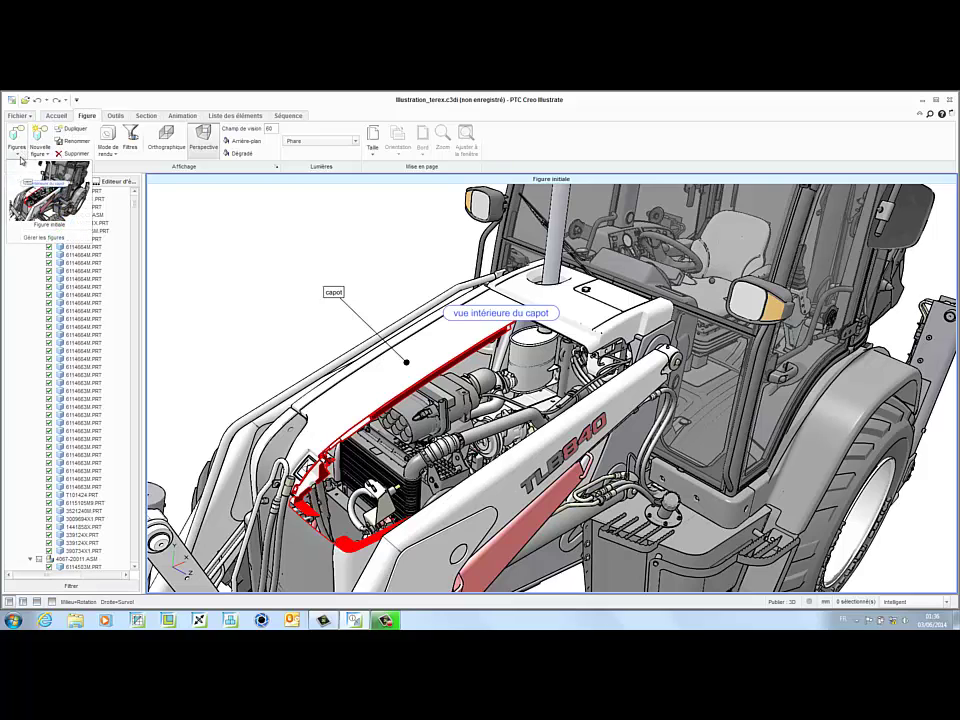
right_click(40, 207)
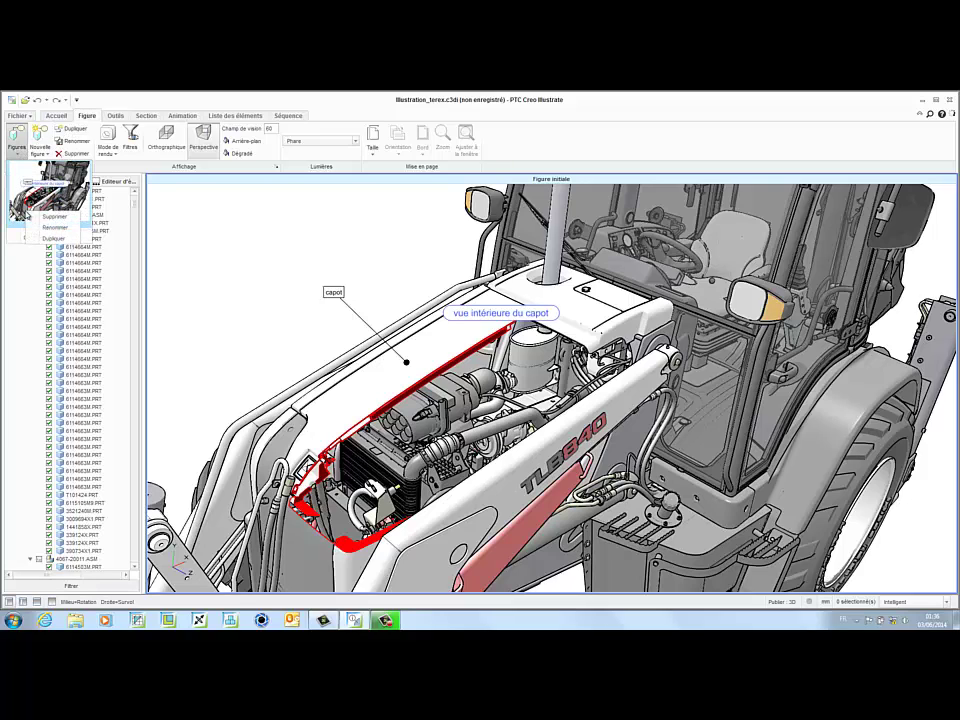
left_click(54, 238)
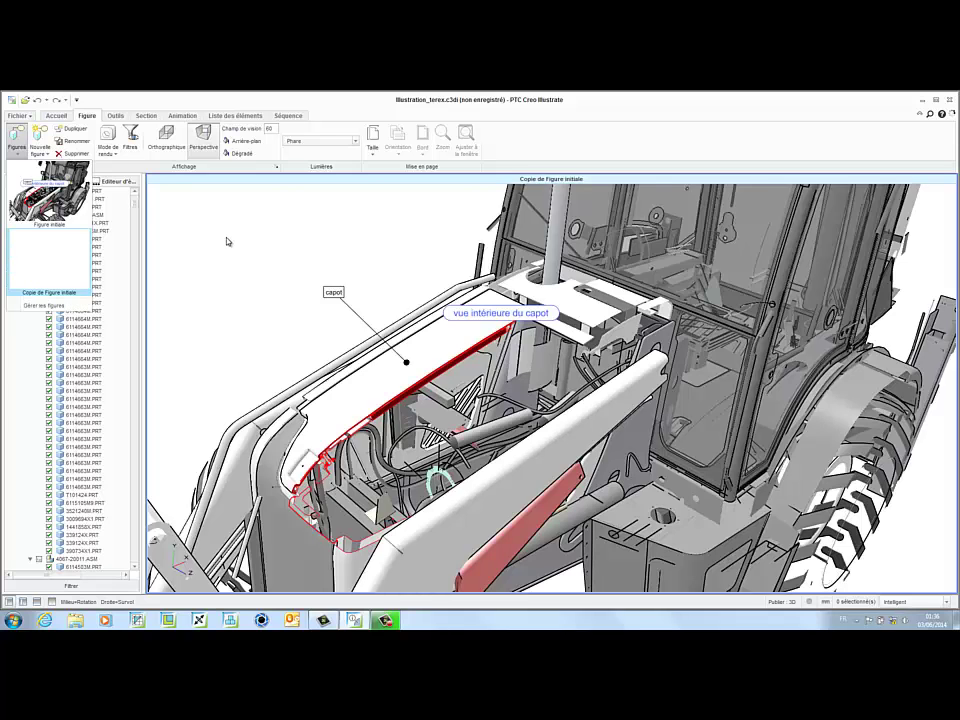
key("Escape")
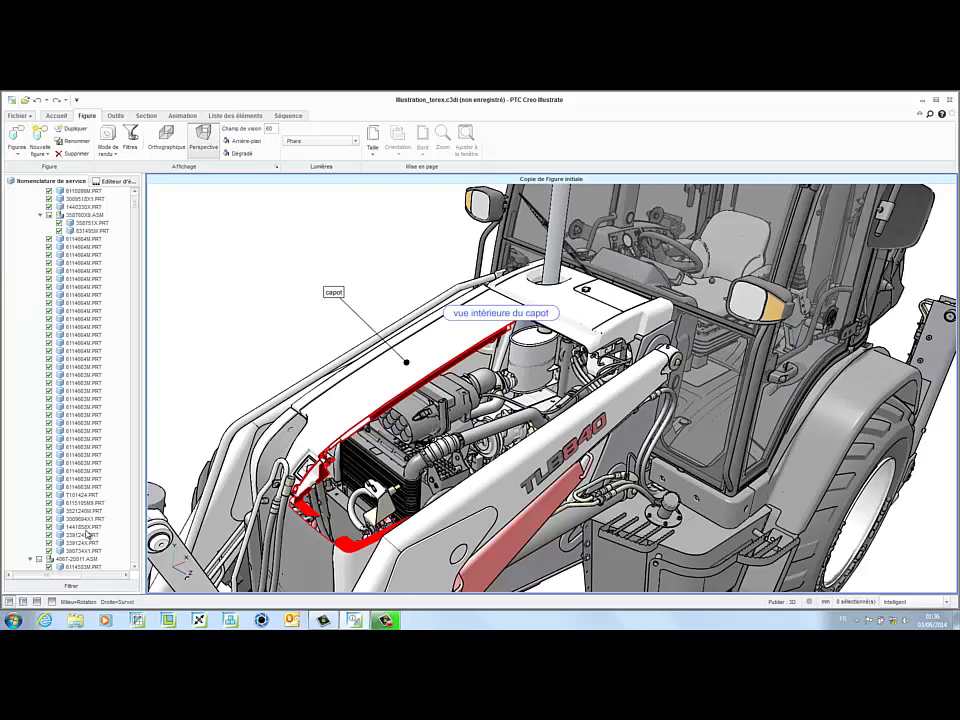
Delete both notes and the section from the copied figure's view contents, and change its display to orthographic.
left_click(23, 601)
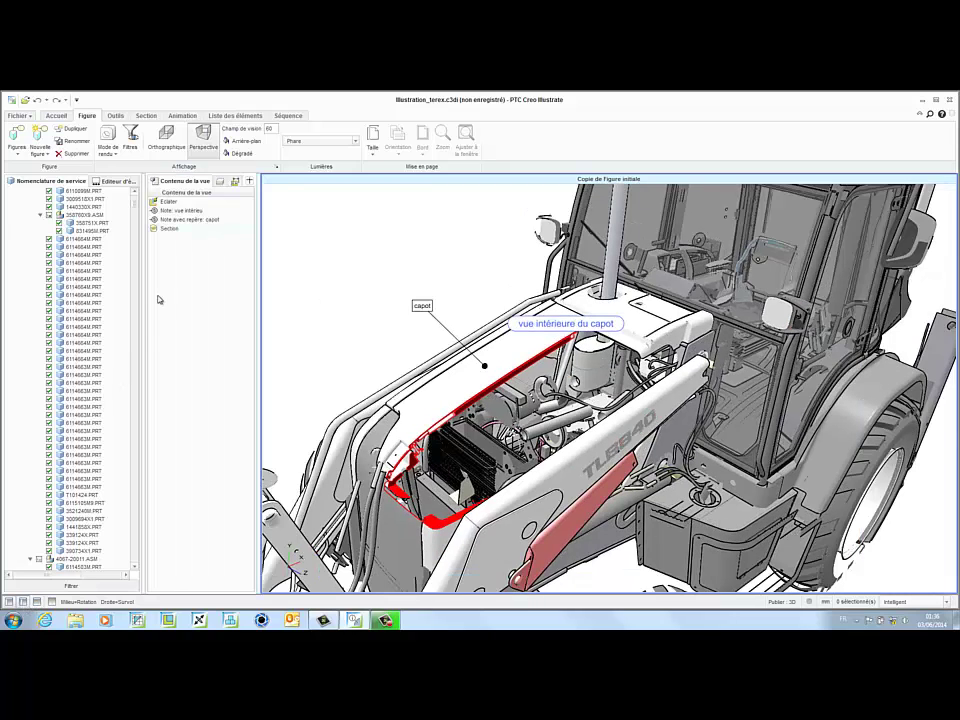
left_click(180, 211)
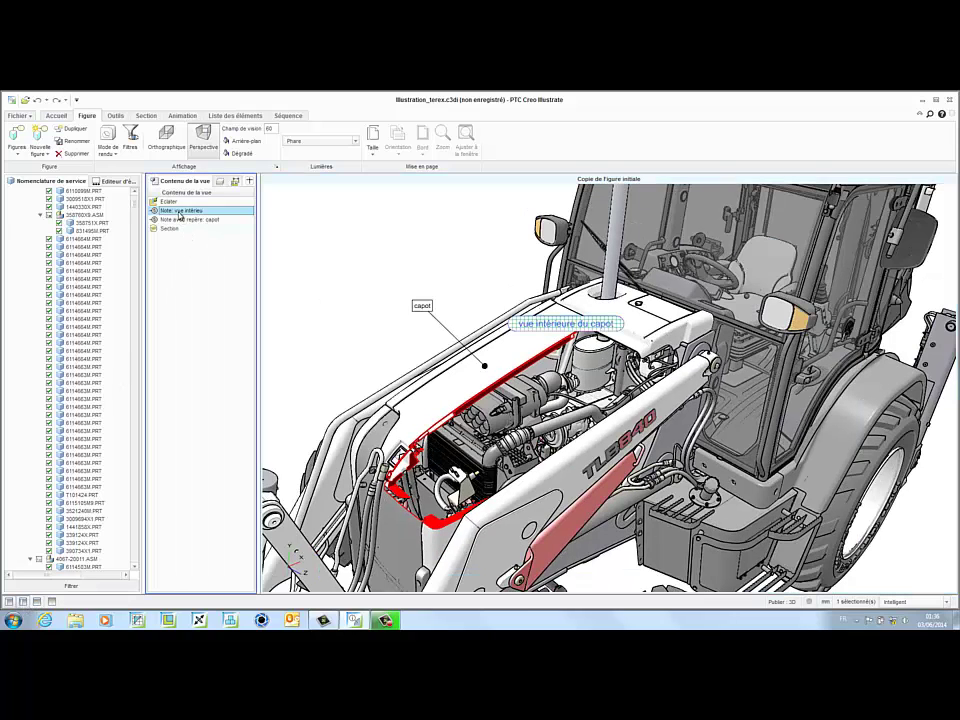
left_click(170, 229, "shift")
key("Delete")
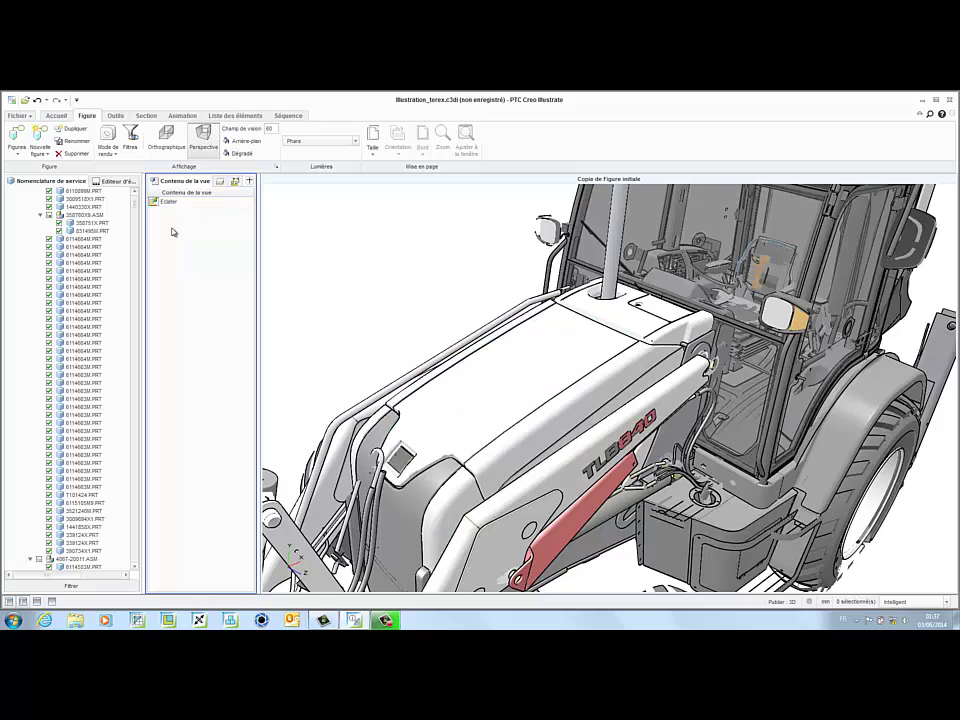
left_click(23, 601)
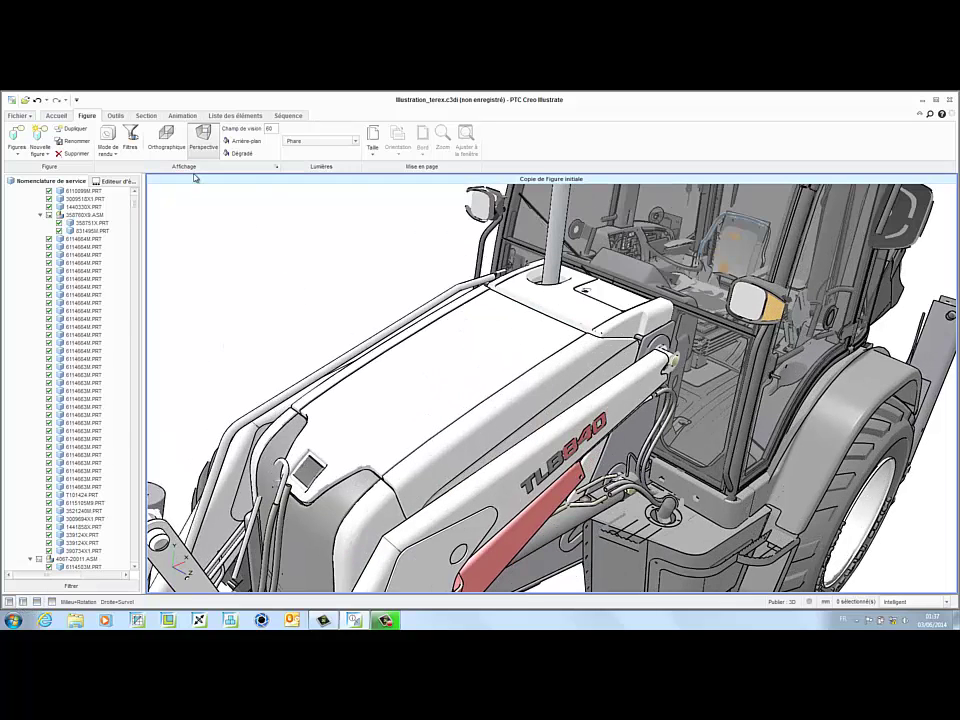
left_click(166, 138)
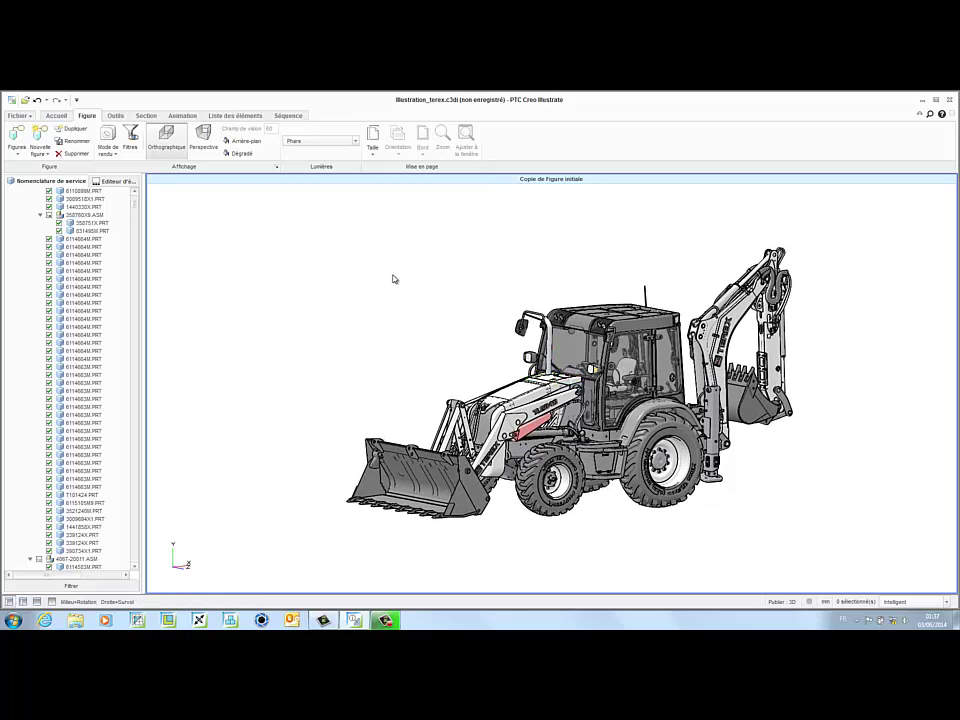
Search the part names for lego* and rotate the machine to inspect the match in the rear bucket.
key("ctrl+f")
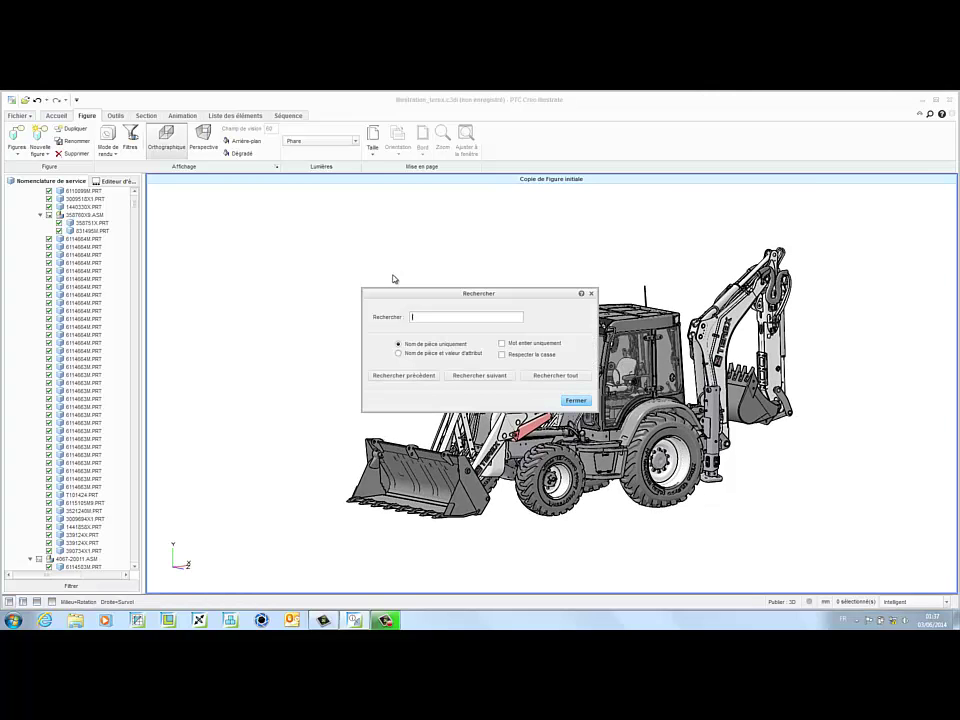
key("Return")
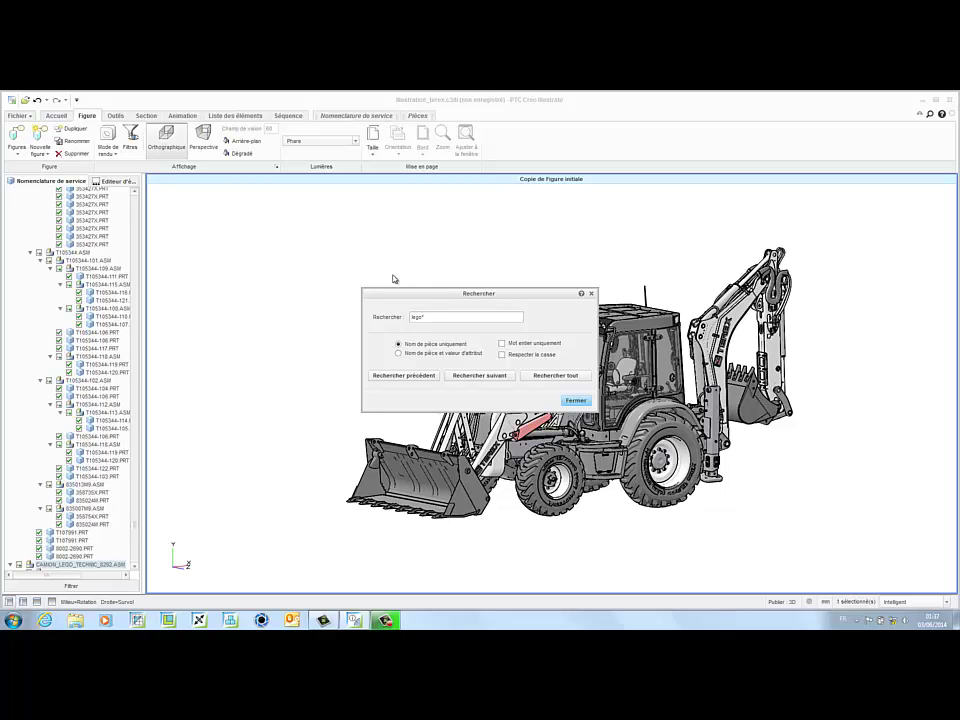
middle_click_drag(750, 443, 707, 455)
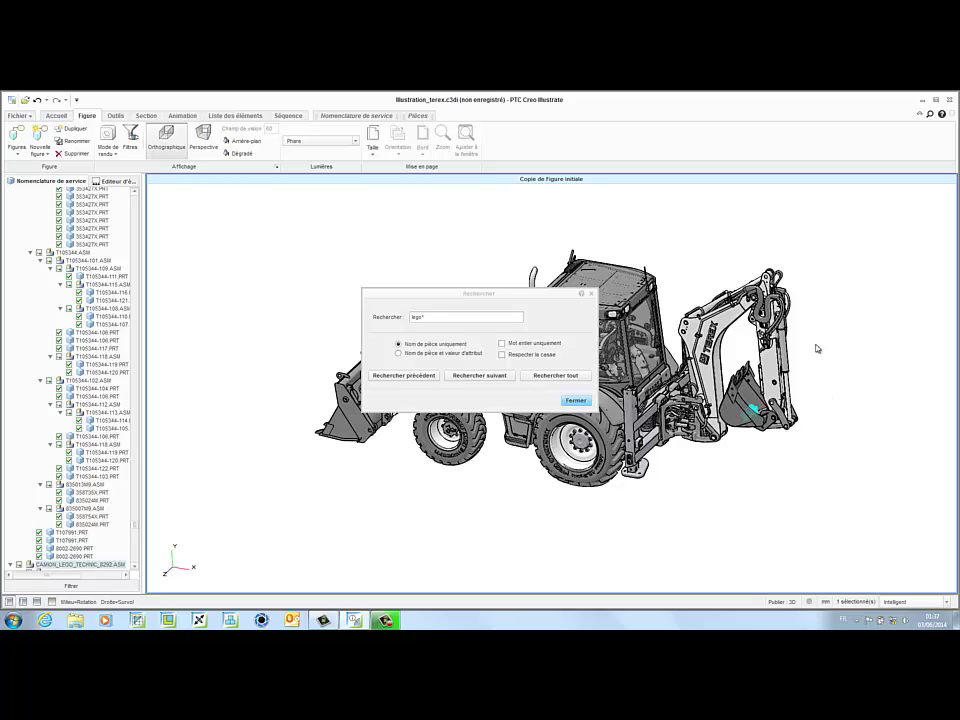
Isolate the Lego truck found by the search, zoom to it, close the search and rotate the truck into a side-angled view.
right_click(768, 237)
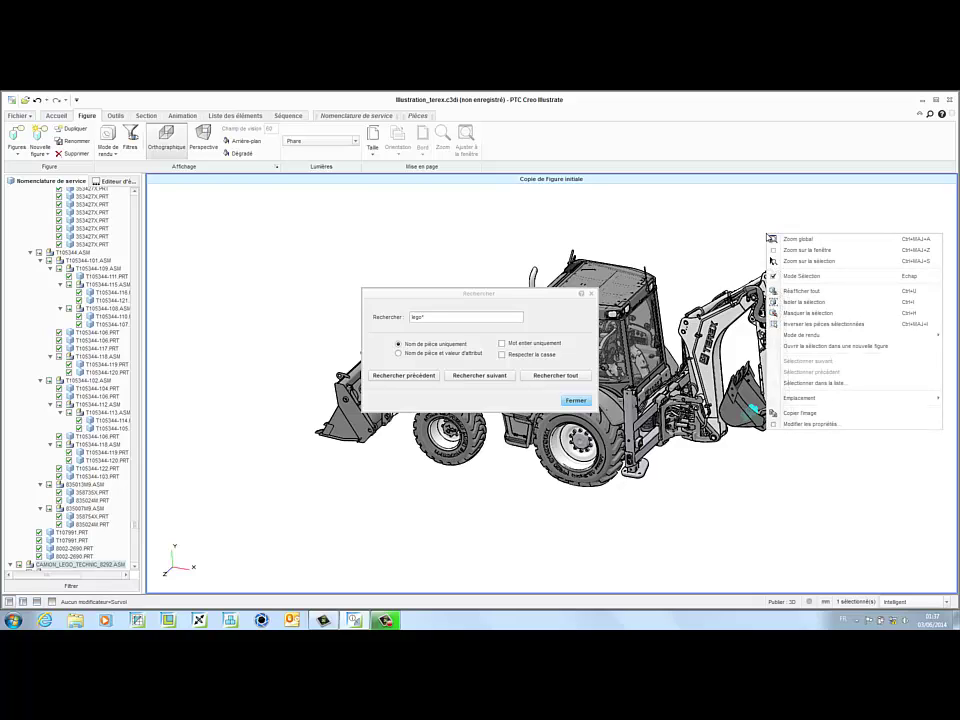
left_click(821, 302)
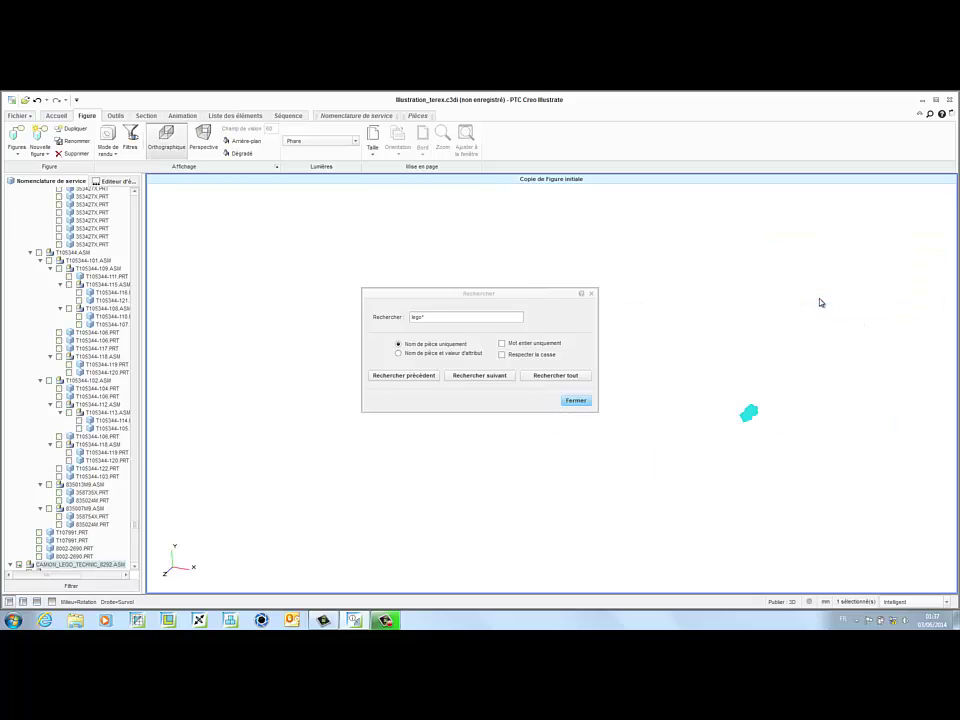
right_click(816, 400)
left_click(793, 424)
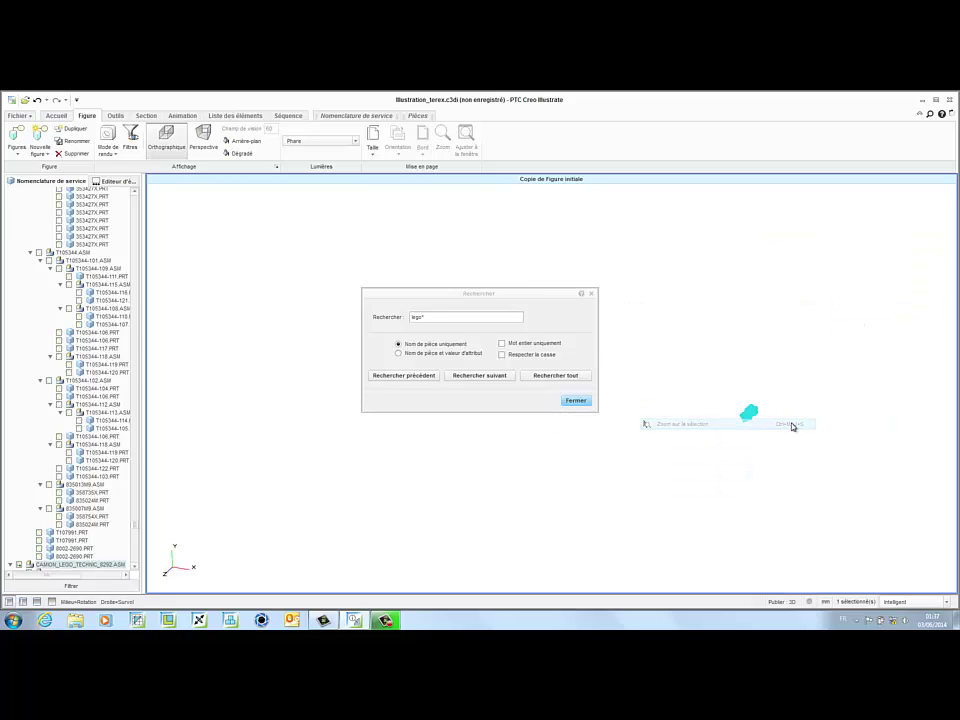
left_click(580, 401)
left_click(628, 467)
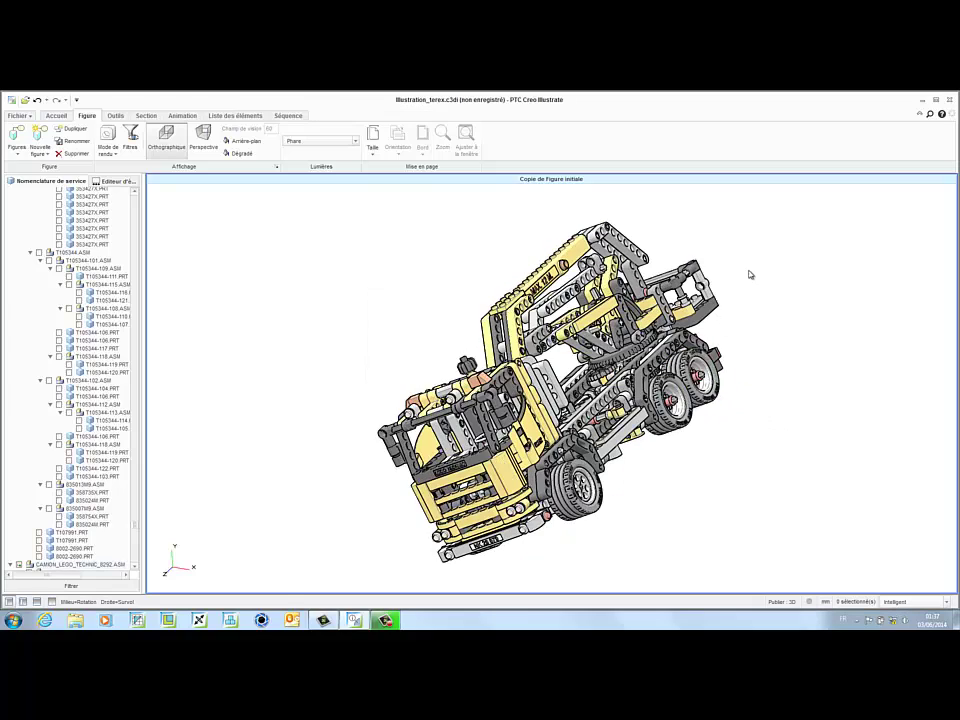
middle_click_drag(750, 274, 665, 212)
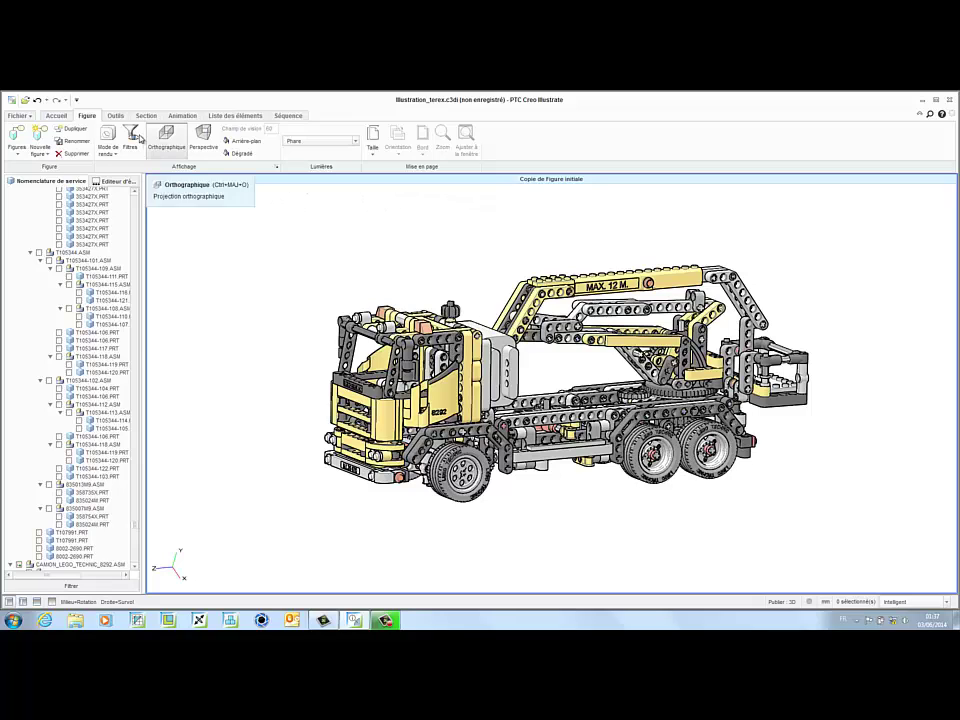
Enter structure editing and delete the CAMION_LEGO_TECHNIC_8292 assembly from the service bill of materials.
left_click(115, 116)
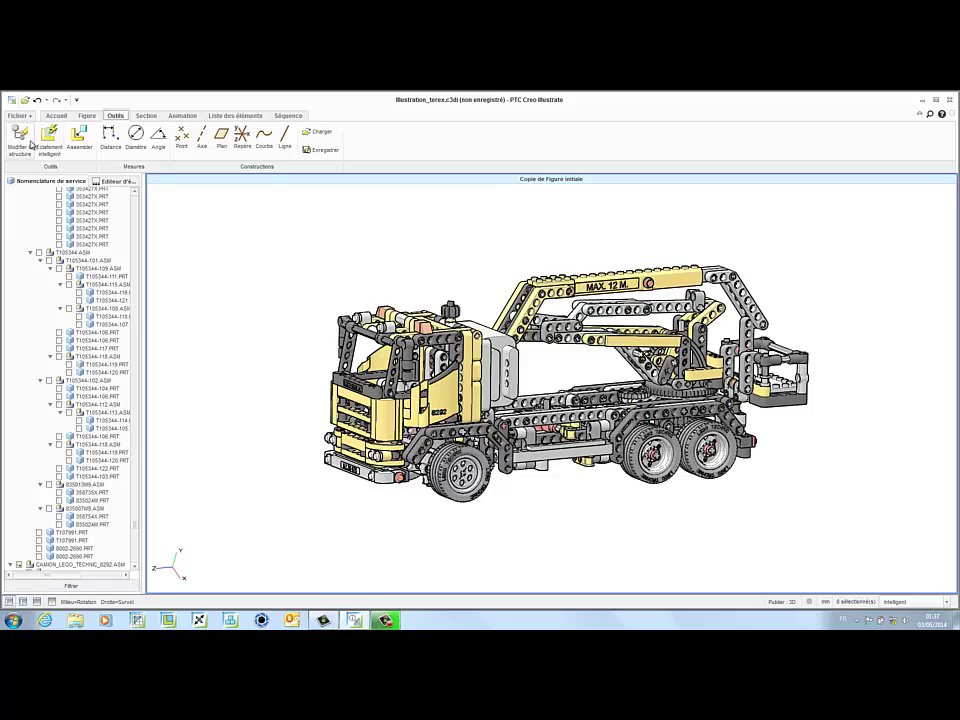
left_click(21, 140)
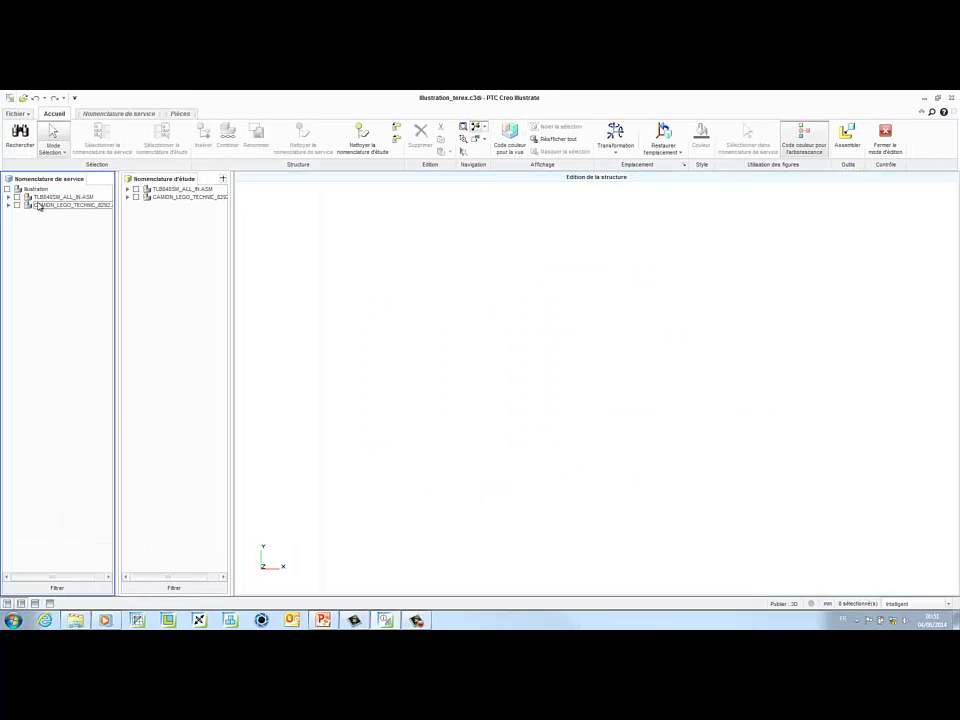
right_click(38, 206)
left_click(86, 246)
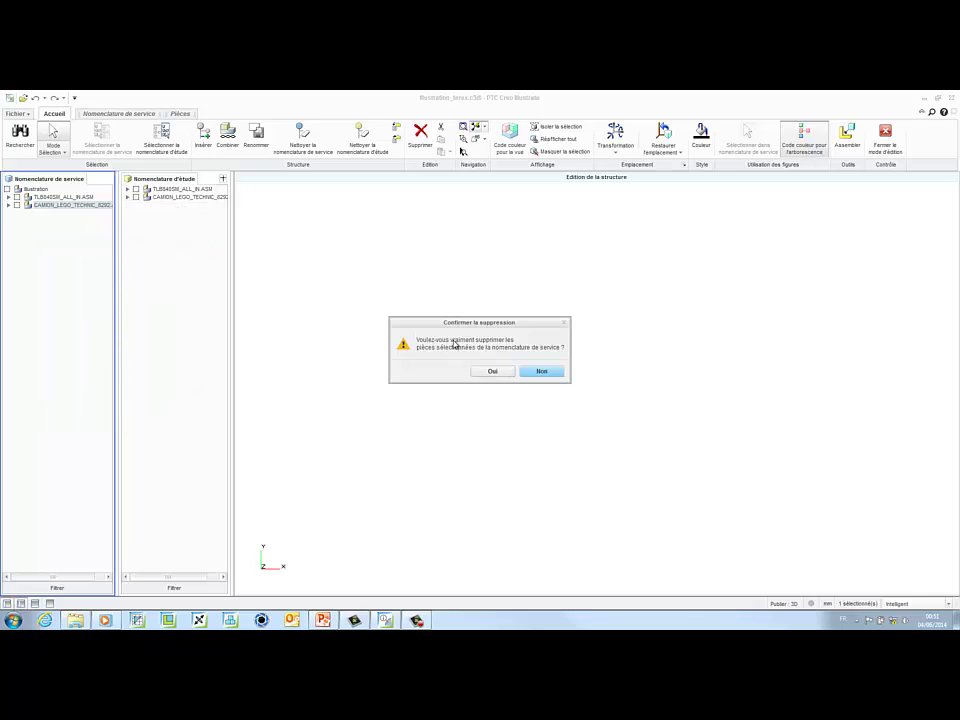
left_click(492, 371)
Insert a new part named camion lego under Illustration in the service bill of materials.
right_click(42, 190)
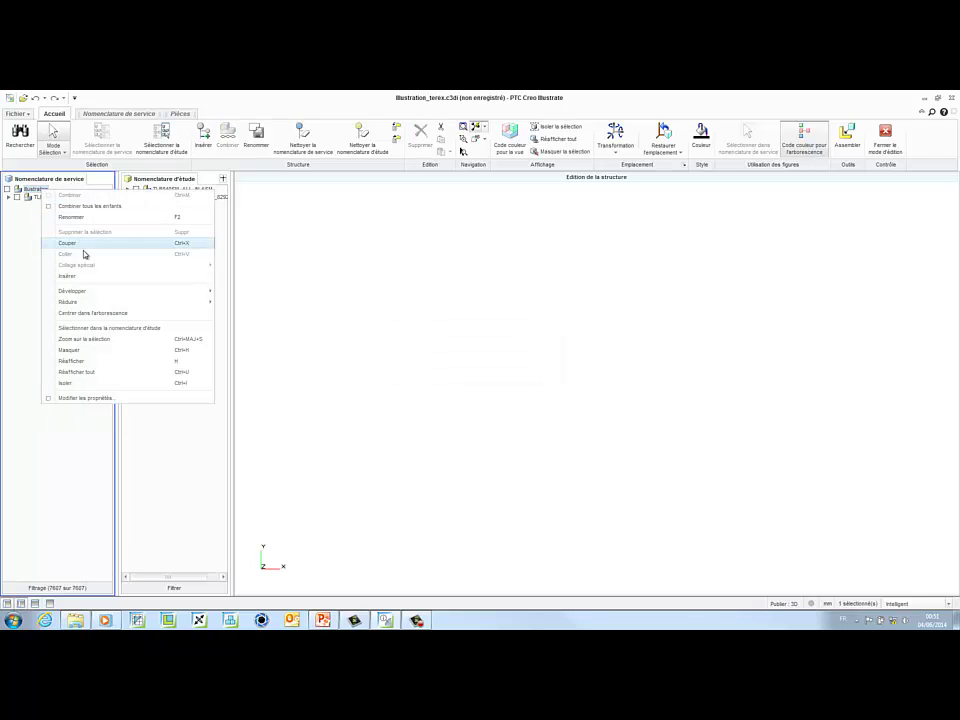
left_click(87, 279)
type("camion lego")
key("Return")
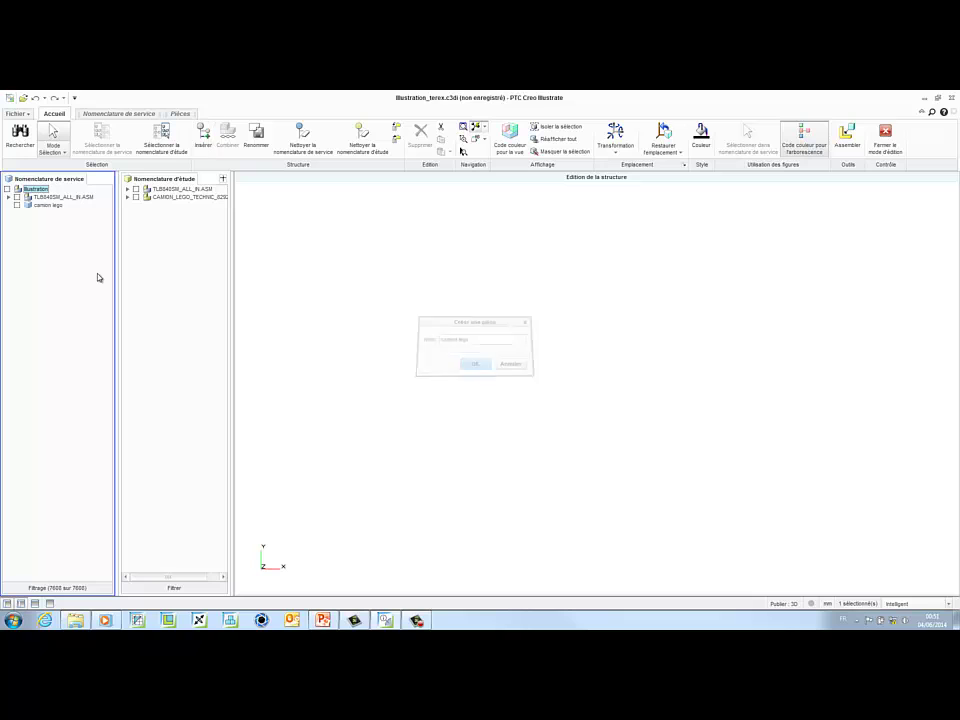
Insert three child parts named chassis, cabine and bras under camion lego.
right_click(45, 207)
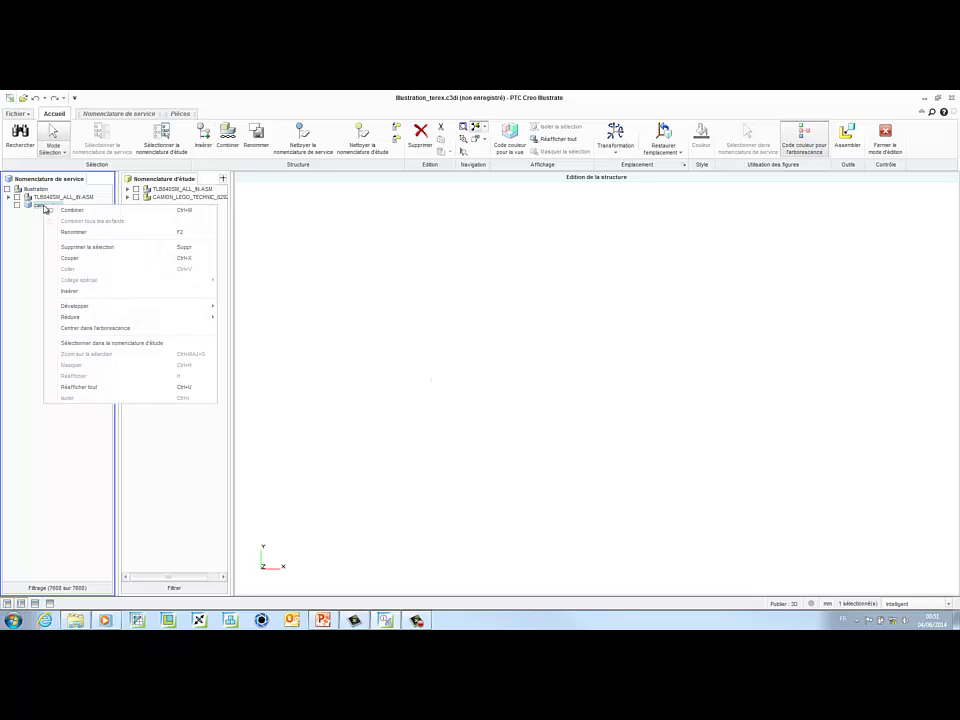
left_click(80, 292)
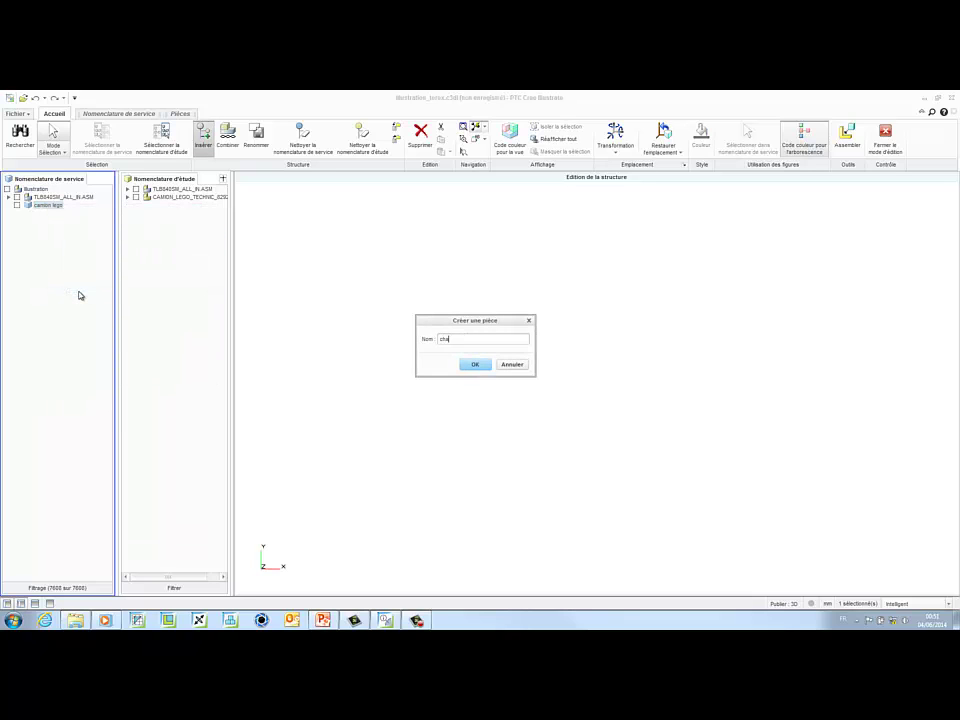
key("Return")
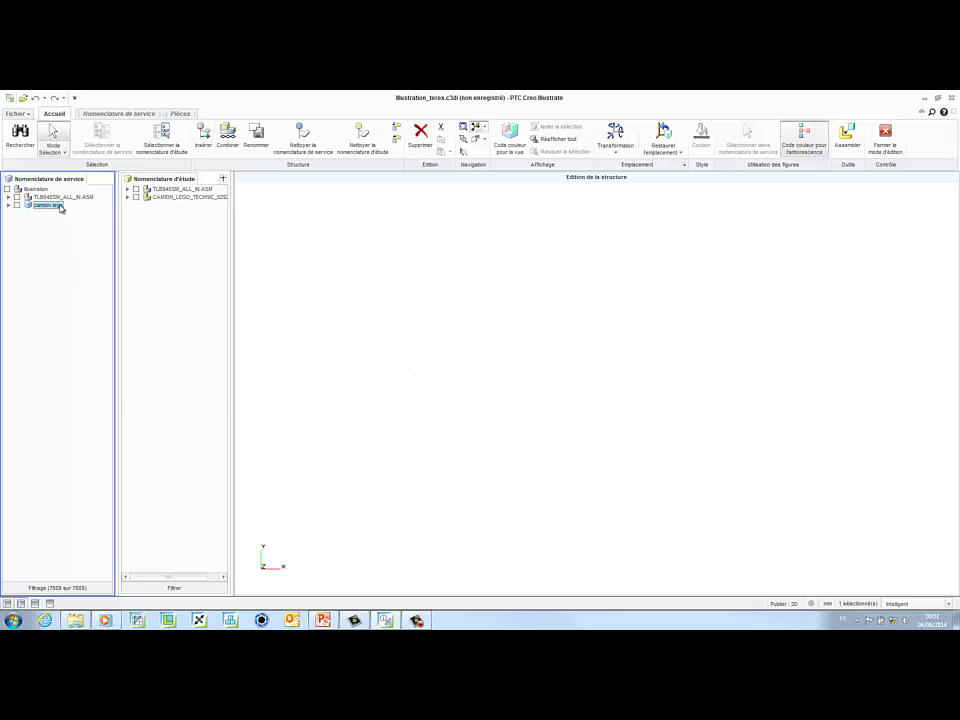
right_click(60, 207)
left_click(90, 292)
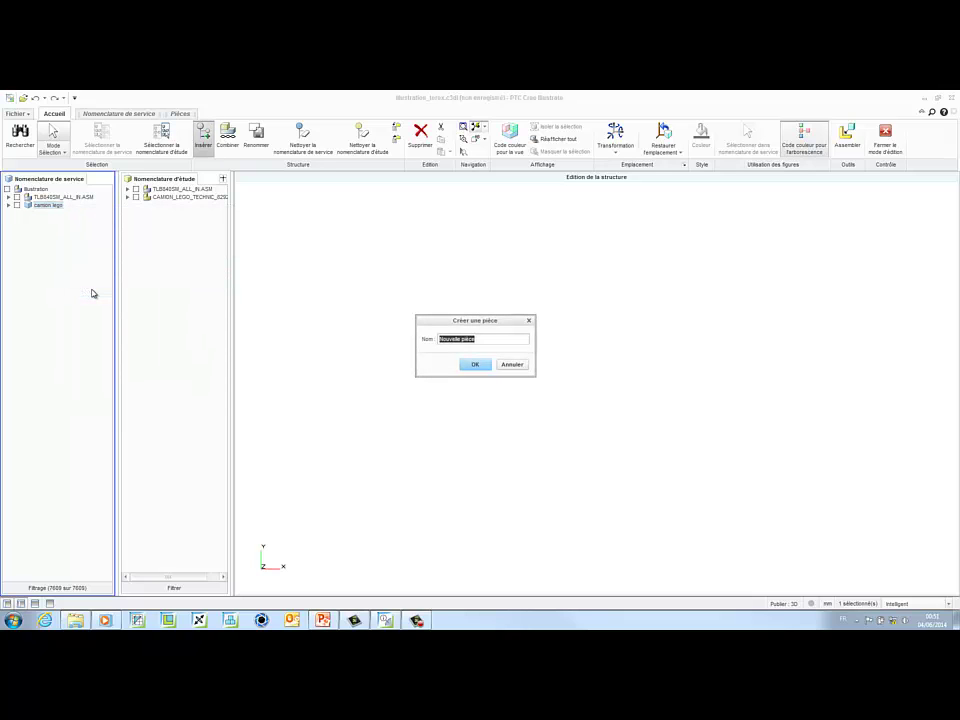
key("Return")
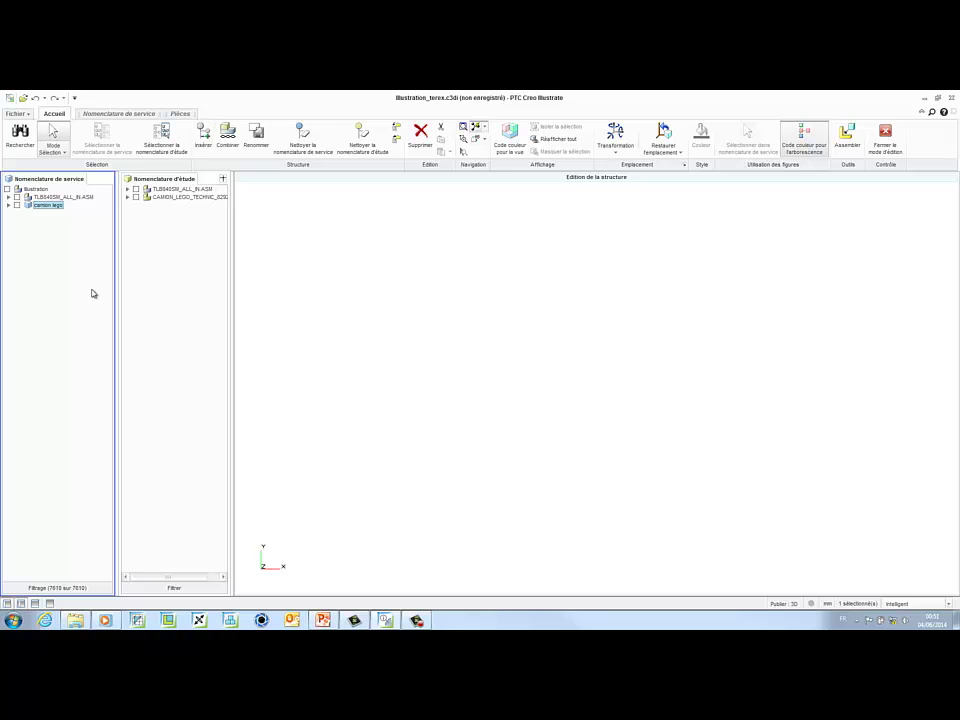
right_click(59, 207)
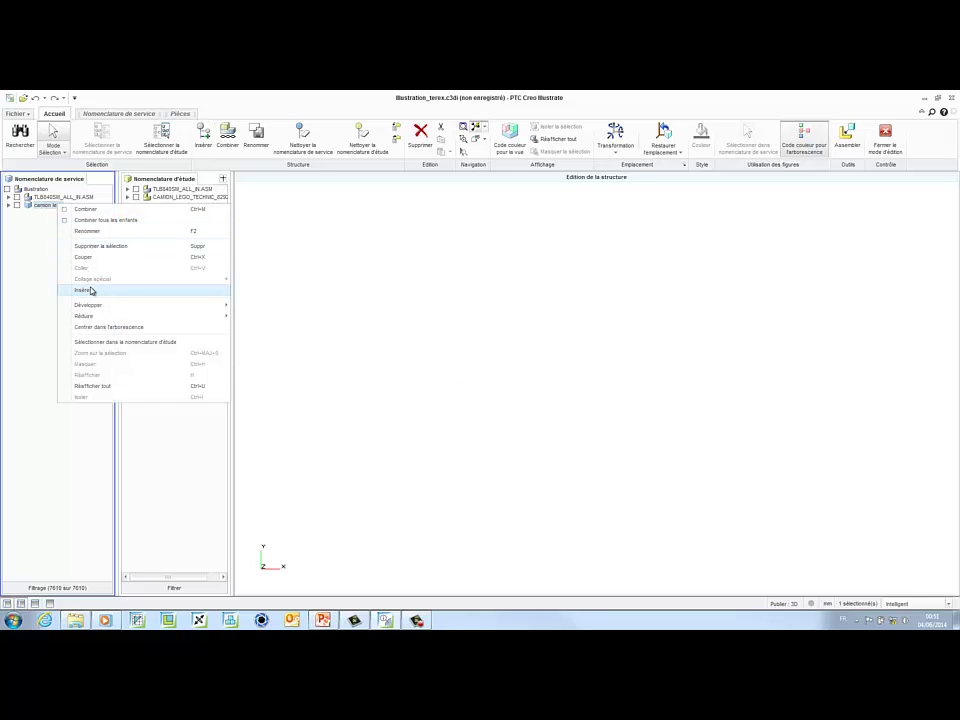
left_click(91, 291)
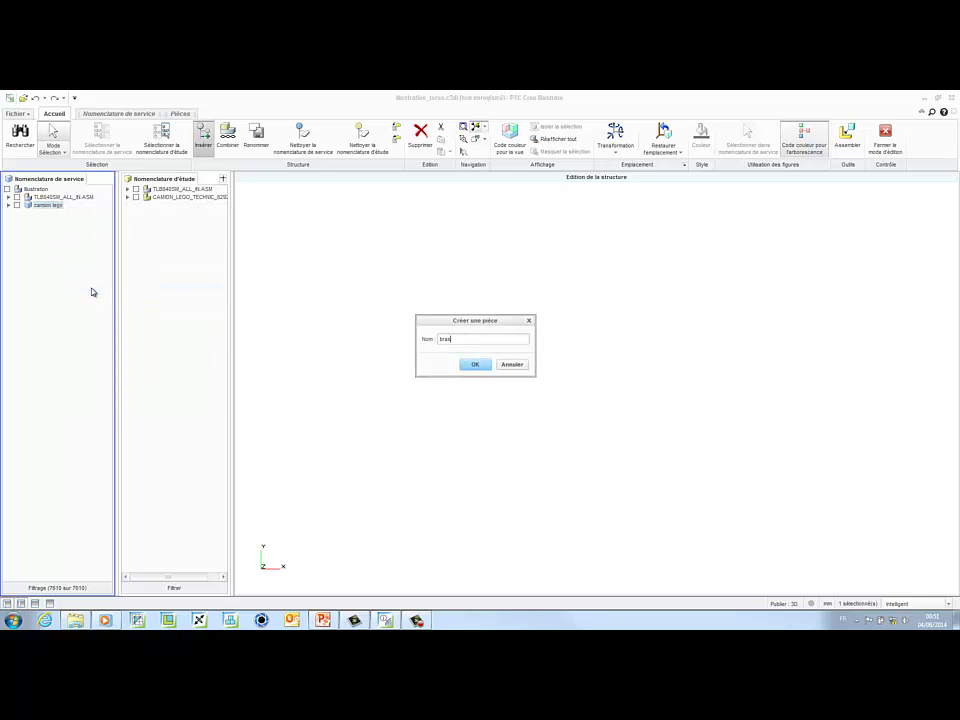
key("Return")
Insert two more child parts named marche pieds and roues under camion lego.
right_click(56, 210)
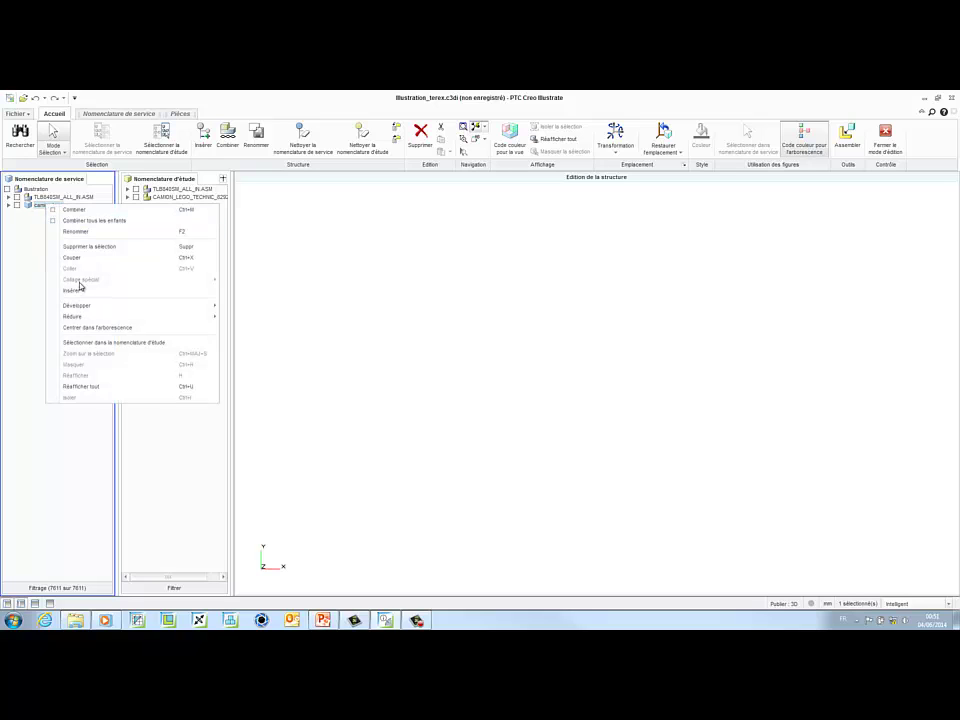
left_click(81, 292)
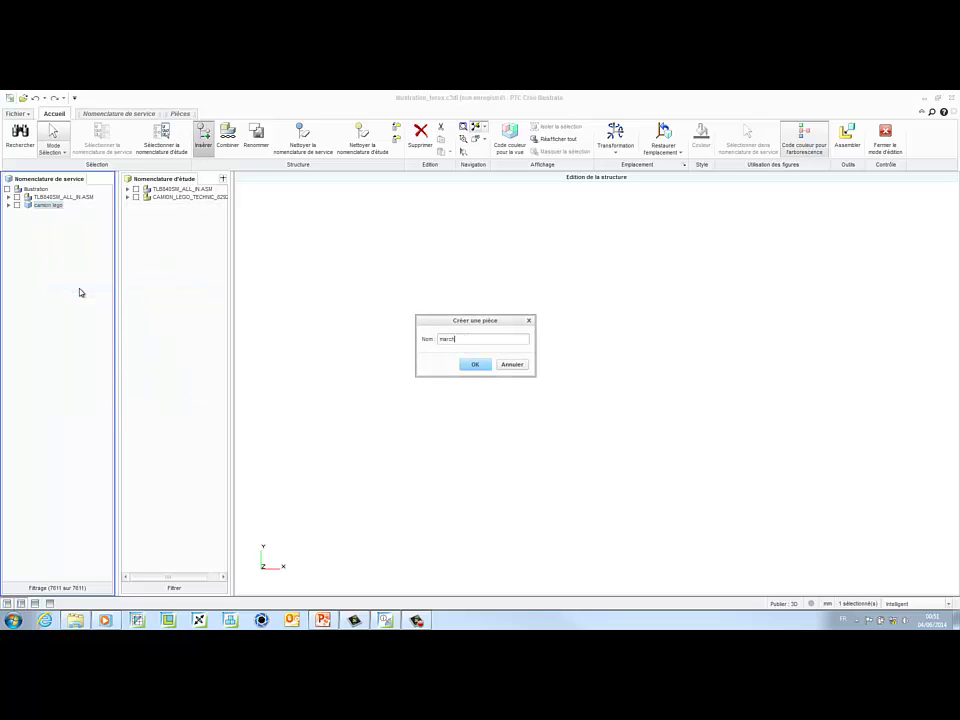
type("marche pieds")
key("Return")
right_click(44, 210)
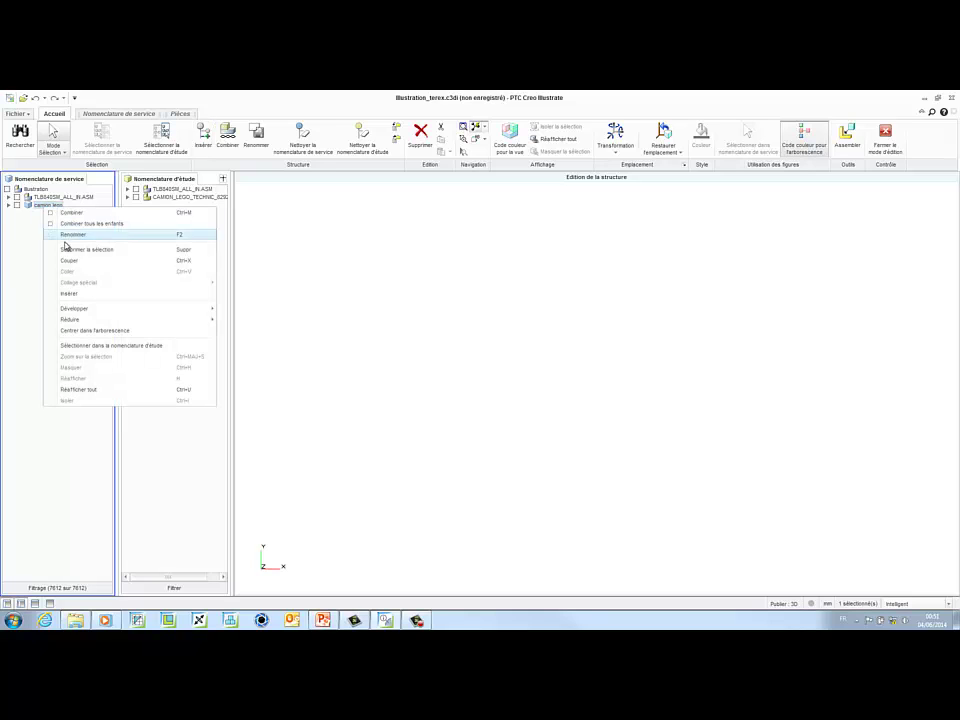
left_click(73, 291)
type("rou")
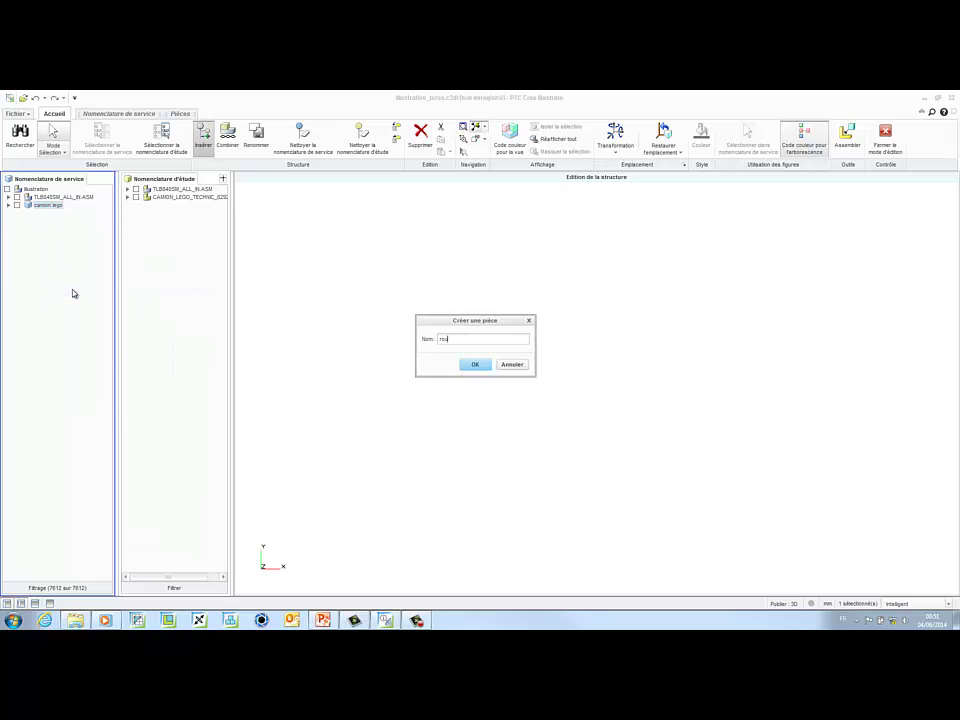
type("es")
key("Return")
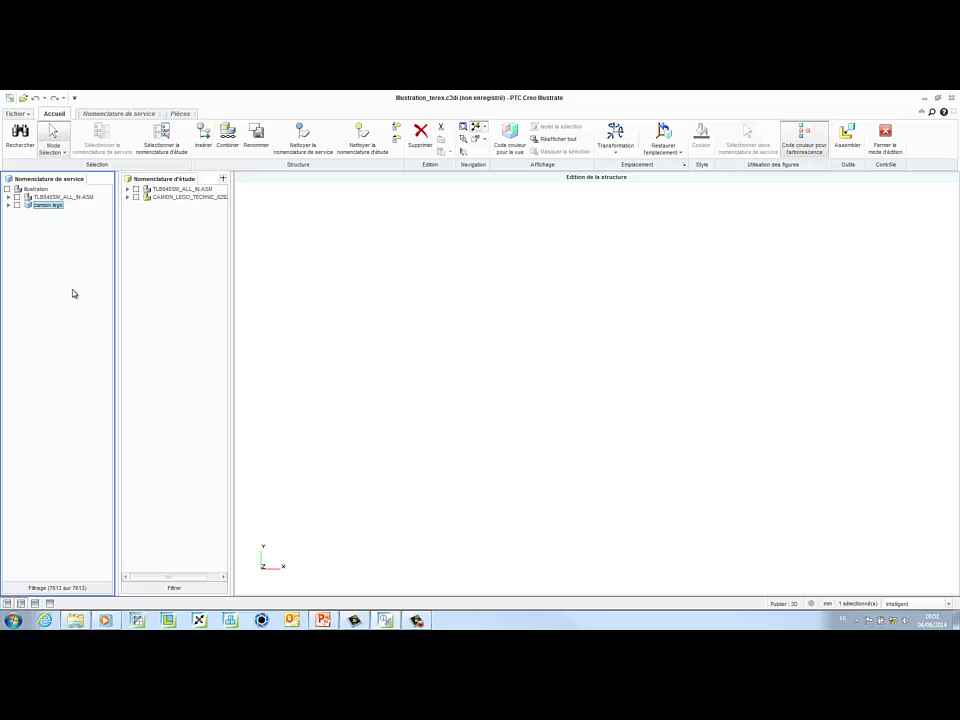
Expand camion lego and the CAMION_LEGO_TECHNIC_8292 design assembly, and show the complete truck in an angled 3D view.
left_click(9, 205)
left_click(128, 197)
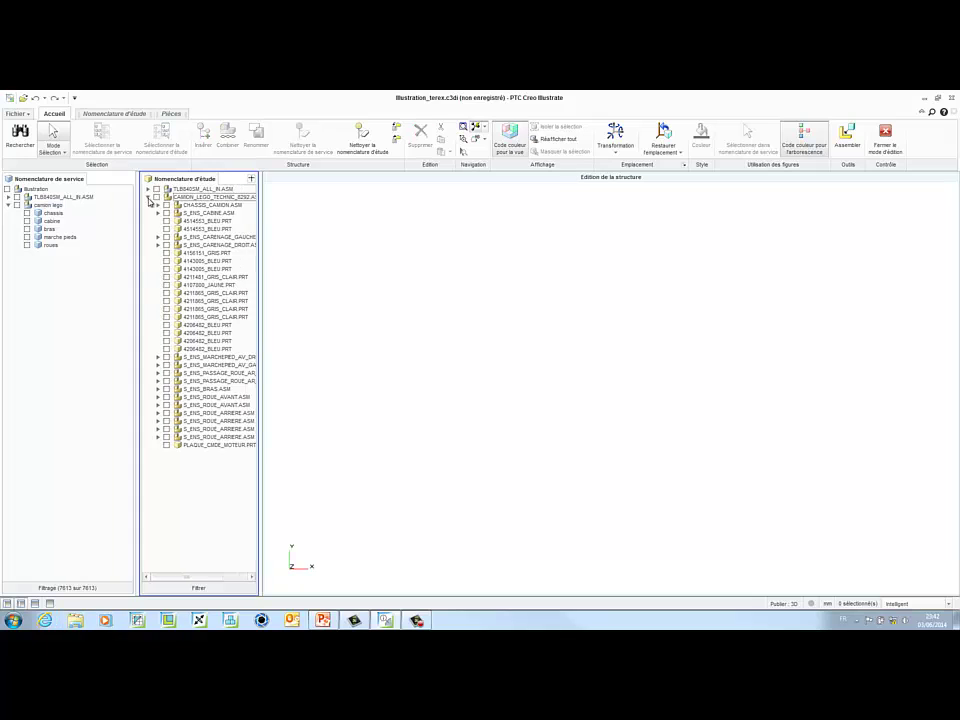
left_click(184, 205)
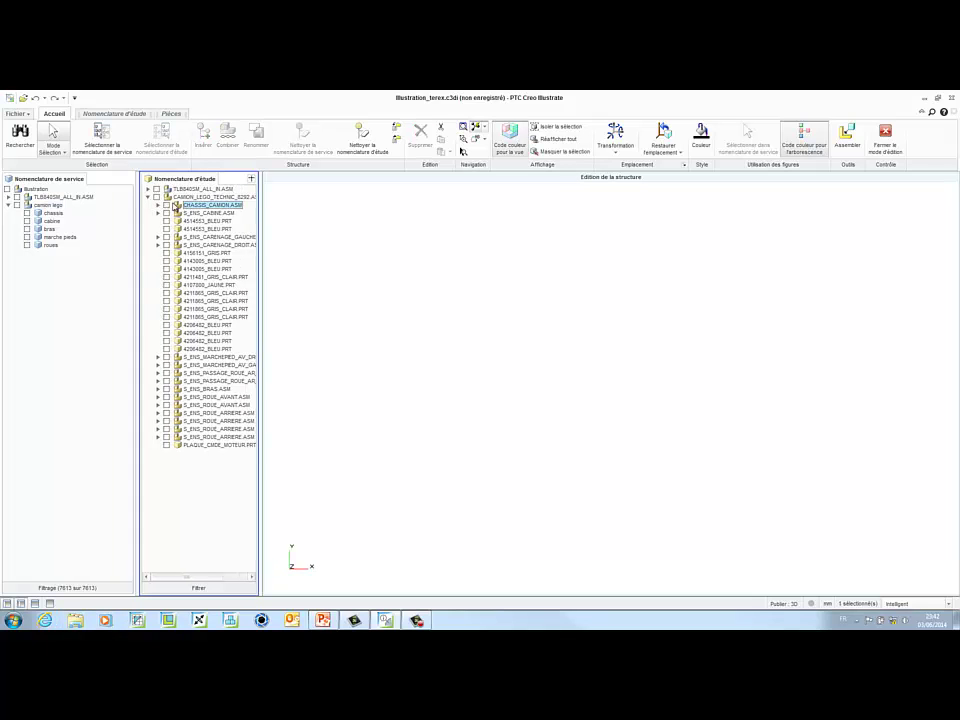
left_click(156, 197)
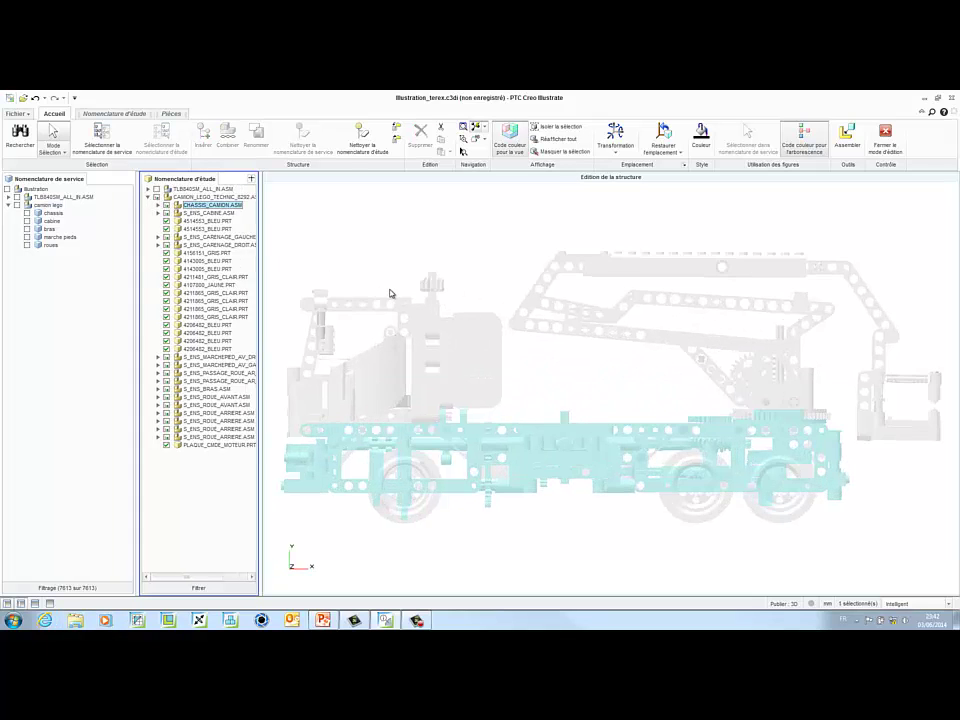
middle_click_drag(418, 298, 424, 304)
scroll(544, 366, "down", 1)
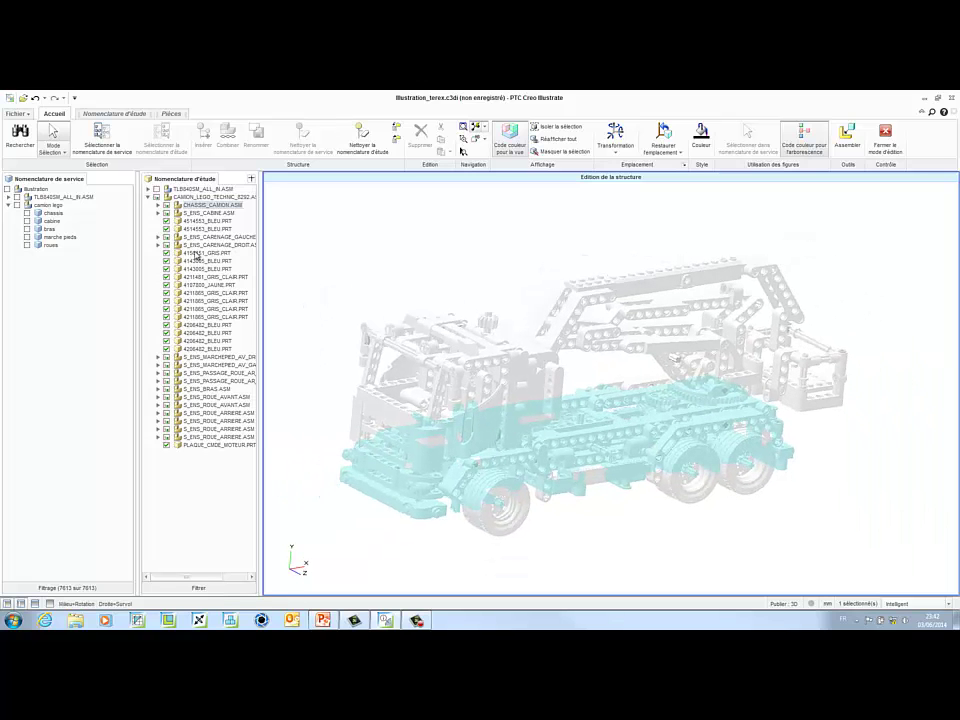
Assign CHASSIS_CAMION.ASM to the chassis part and S_ENS_CABINE.ASM to the cabine part of the service structure.
left_click(186, 206)
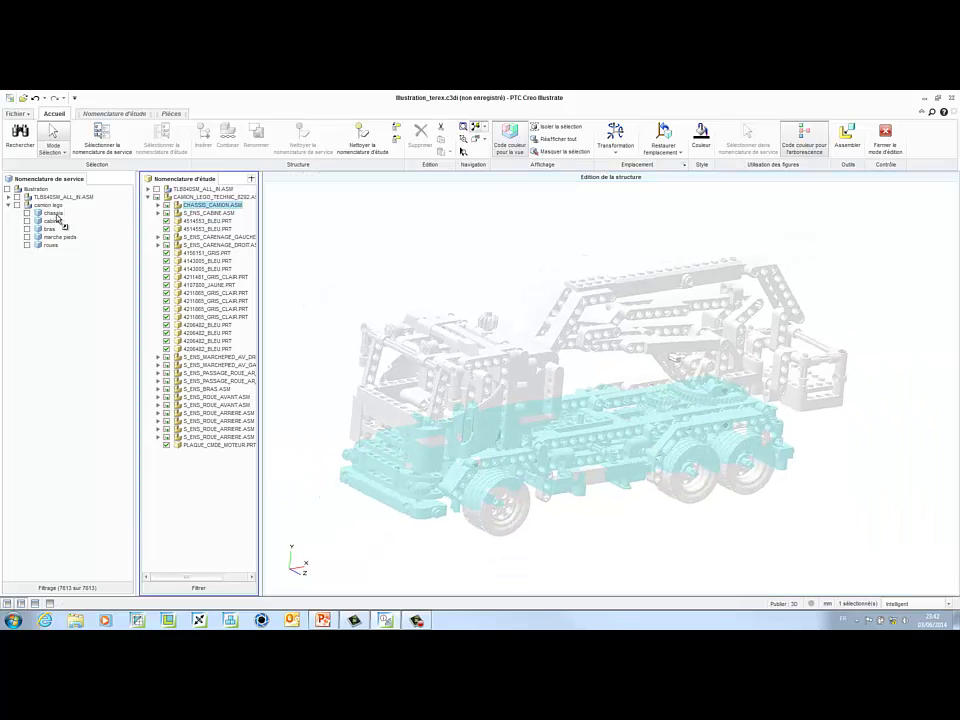
left_click_drag(57, 218, 55, 230)
left_click(215, 213)
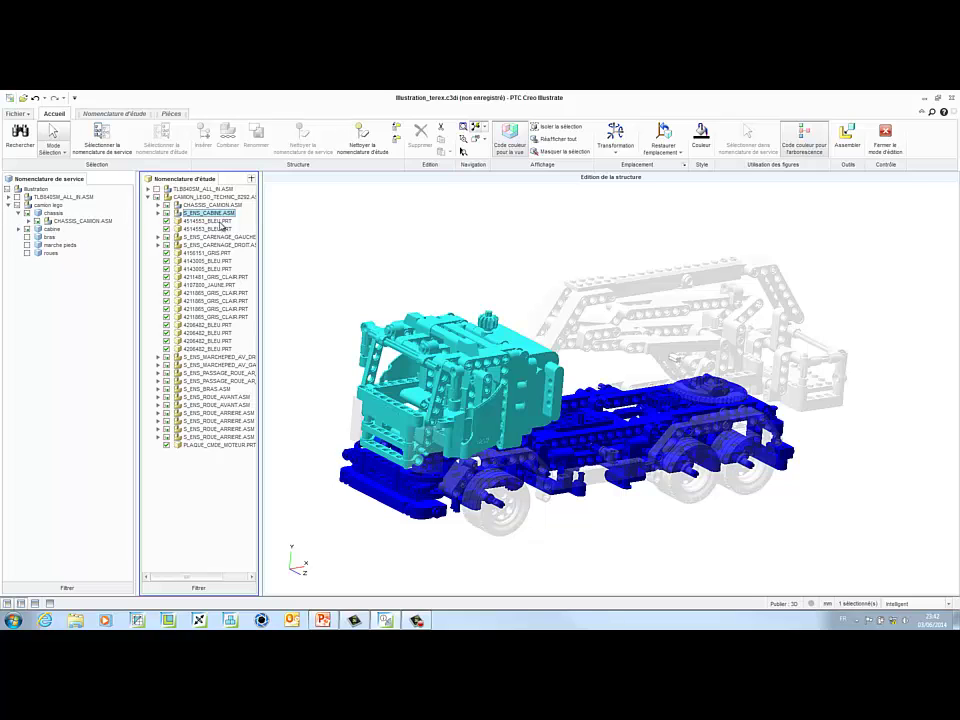
Add both 4514553_BLEU.PRT parts and the left and right S_ENS_CARENAGE assemblies to the cabine part.
left_click(219, 222)
left_click(209, 245, "shift")
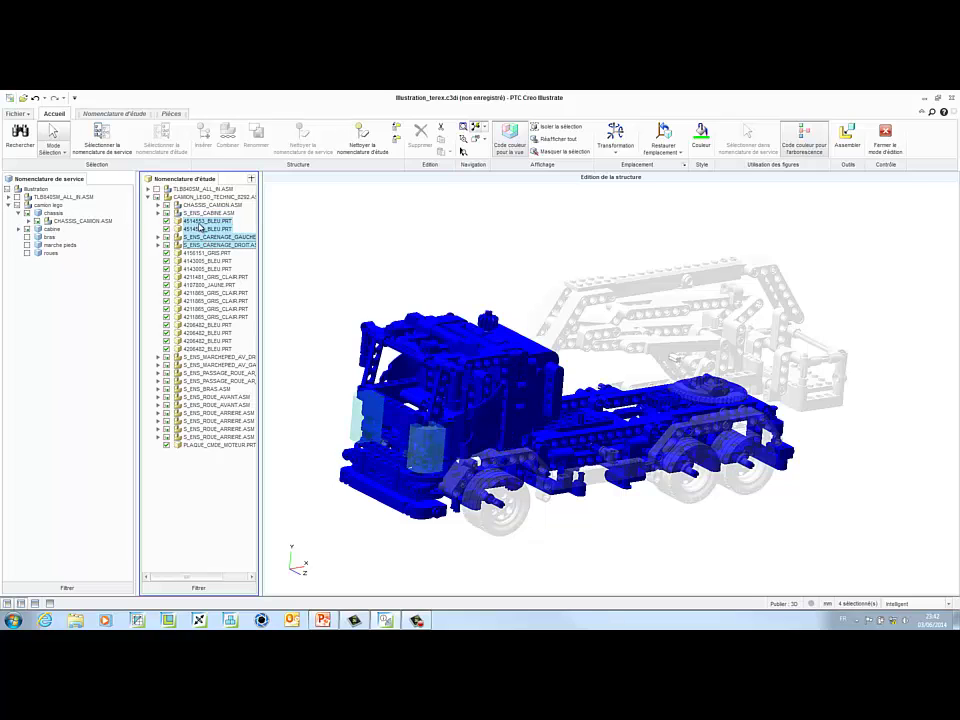
left_click_drag(201, 228, 118, 235)
left_click_drag(57, 234, 55, 231)
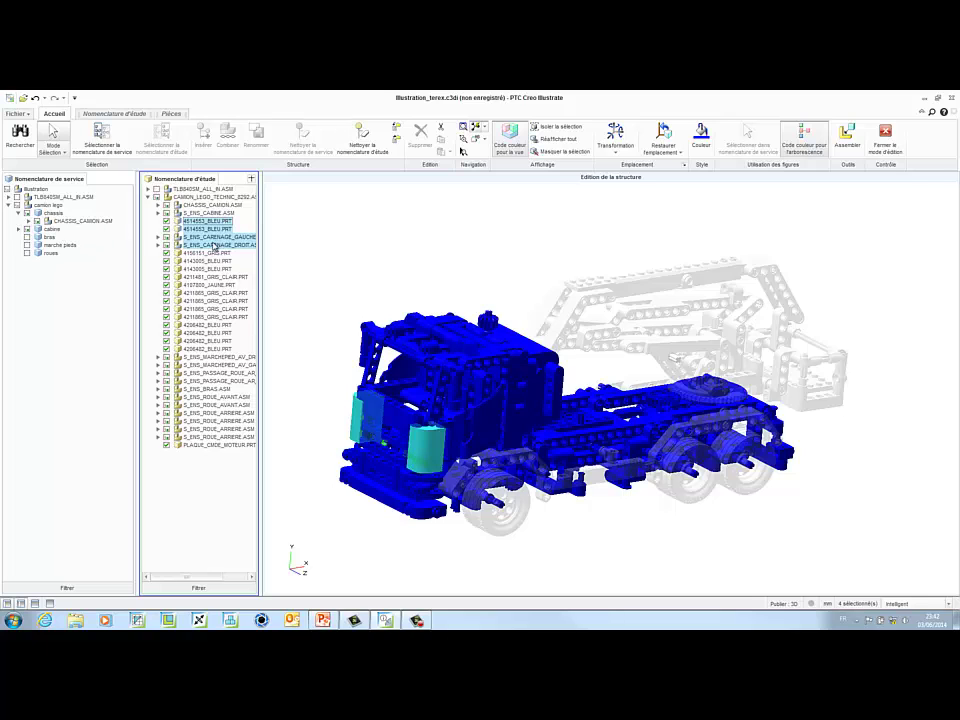
Add the loose design parts from 4156151_GRIS.PRT through the last 4206482_BLEU.PRT to the chassis part.
left_click(210, 254)
left_click(212, 317, "shift")
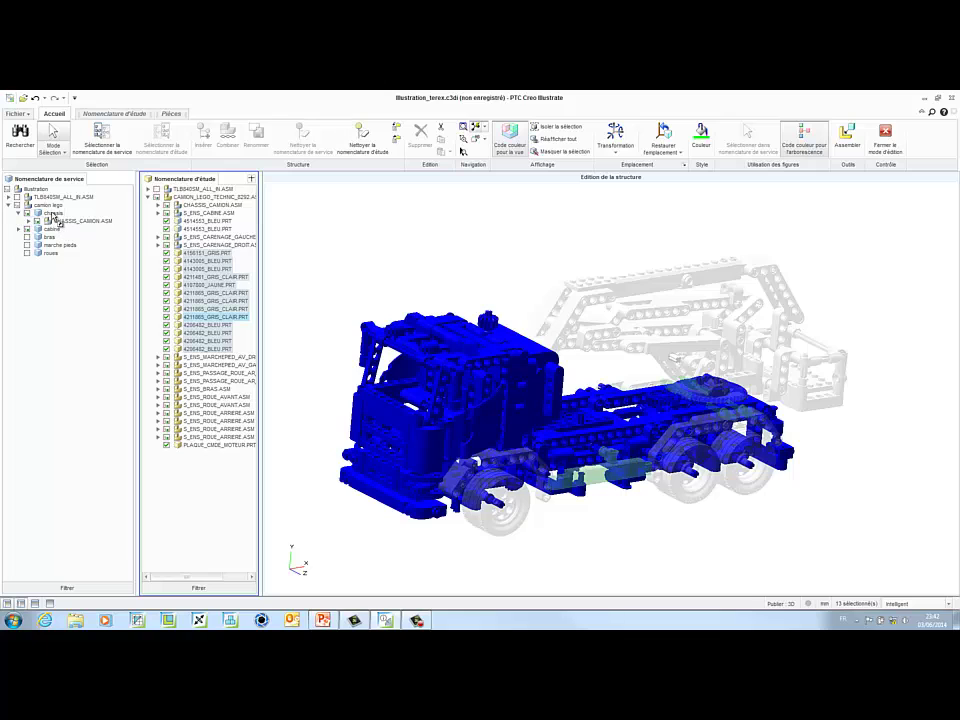
left_click_drag(53, 215, 53, 216)
Assign the S_ENS_MARCHEPIED and S_ENS_PASSAGE_ROUE assemblies to marche pieds, and S_ENS_BRAS.ASM to bras.
left_click(210, 357)
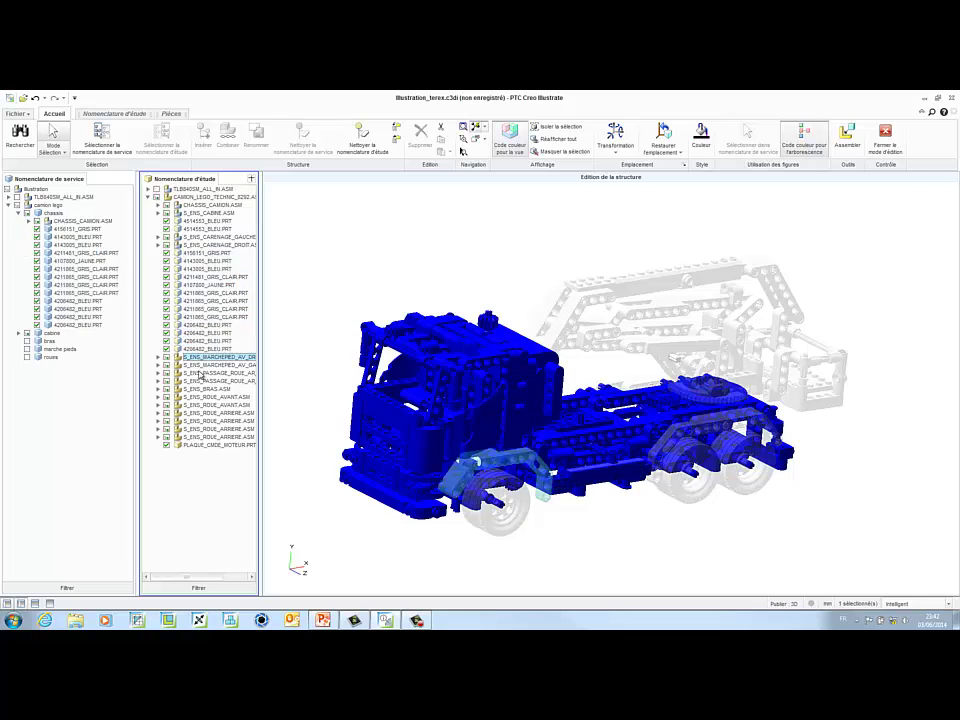
left_click(210, 381, "shift")
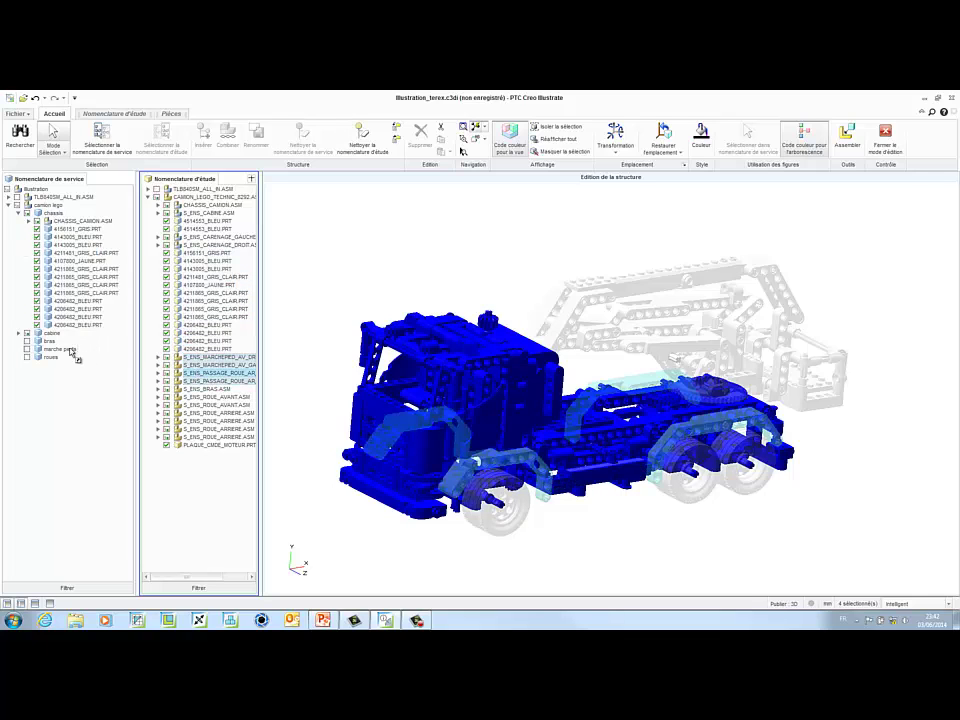
left_click_drag(72, 352, 60, 349)
left_click(200, 381)
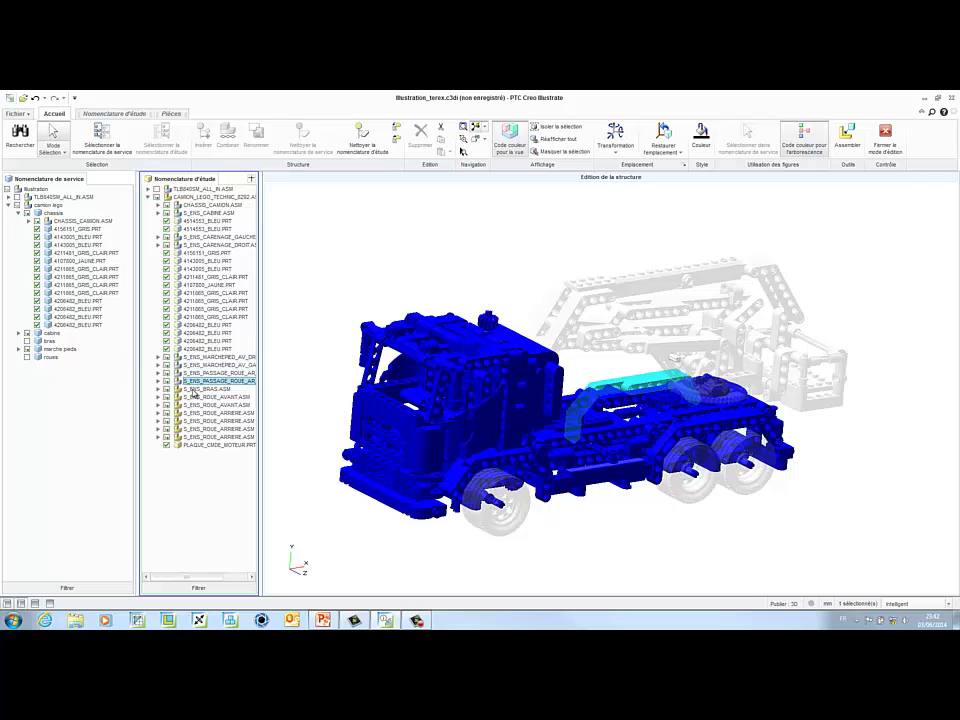
left_click_drag(193, 389, 50, 341)
Assign all six front and rear S_ENS_ROUE assemblies to the roues part, and PLAQUE_CMDE_MOTEUR.PRT to the chassis part.
left_click(198, 397)
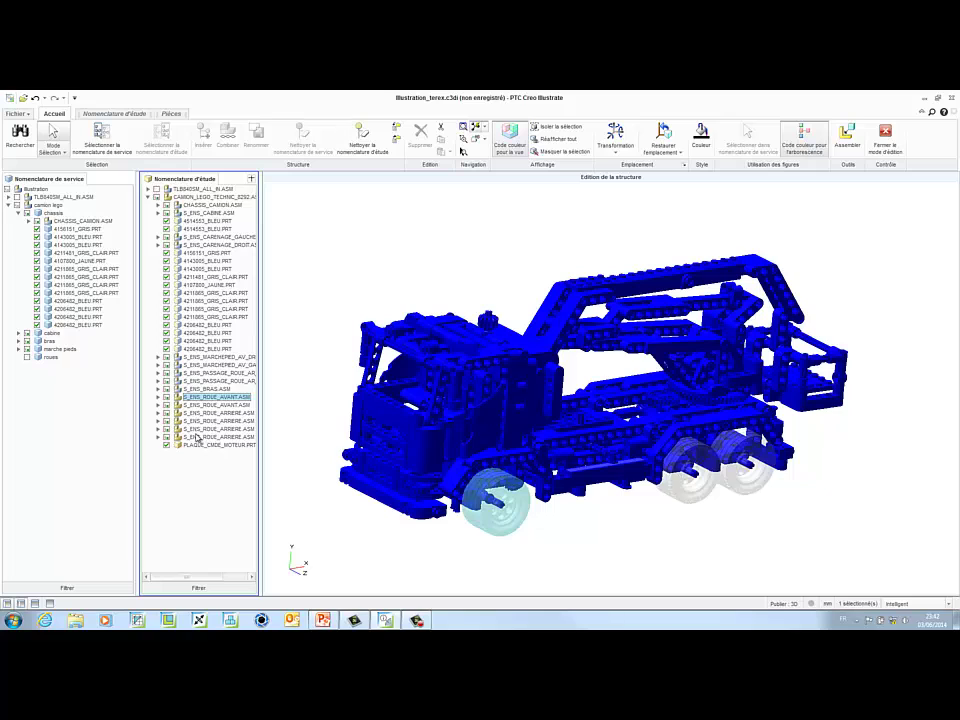
left_click(205, 437, "shift")
left_click_drag(190, 416, 51, 358)
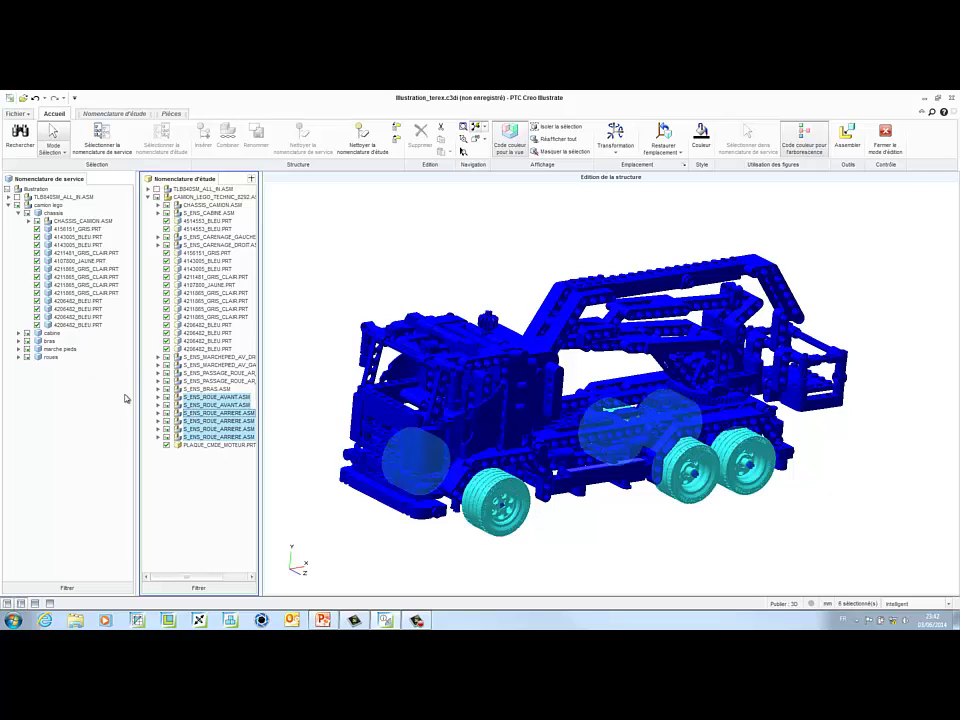
left_click(210, 447)
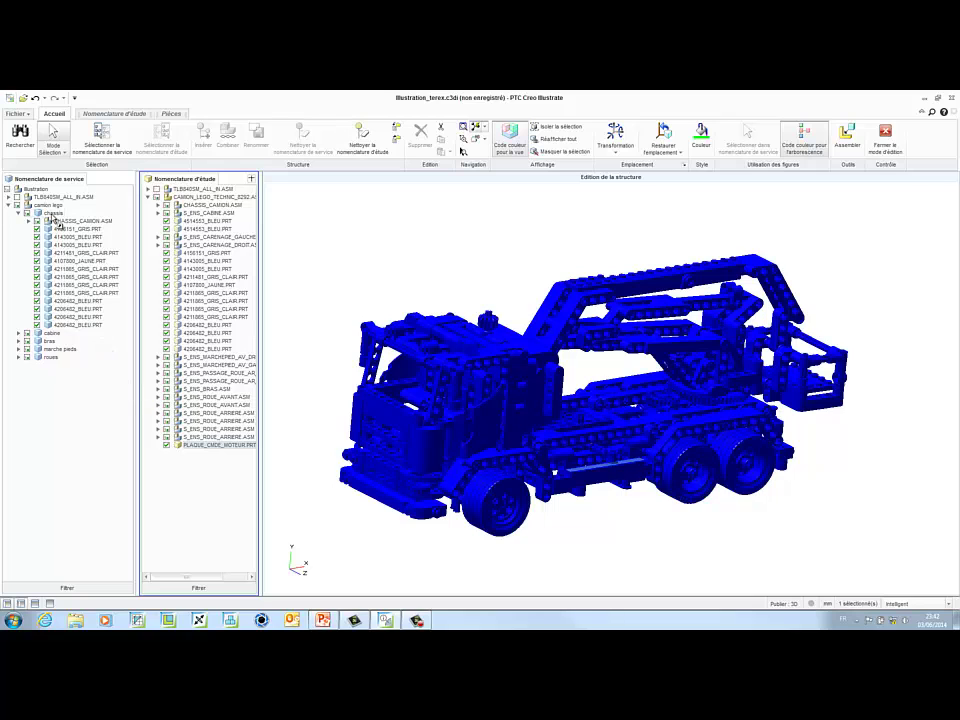
left_click_drag(55, 221, 43, 213)
left_click(18, 213)
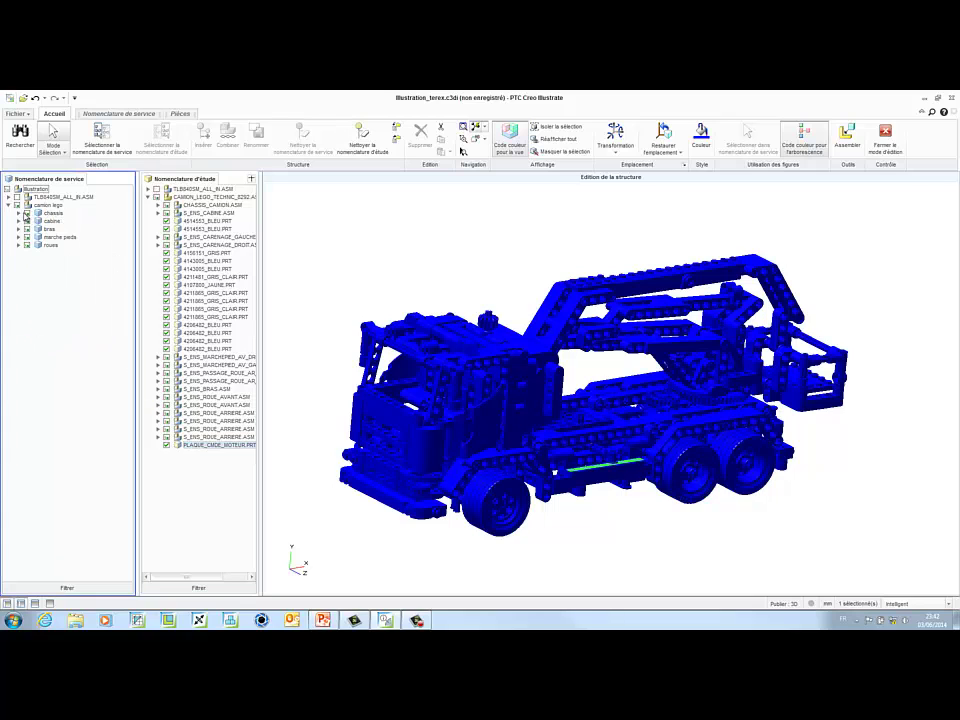
Combine all children of the chassis, cabine and bras parts in the service structure.
right_click(56, 215)
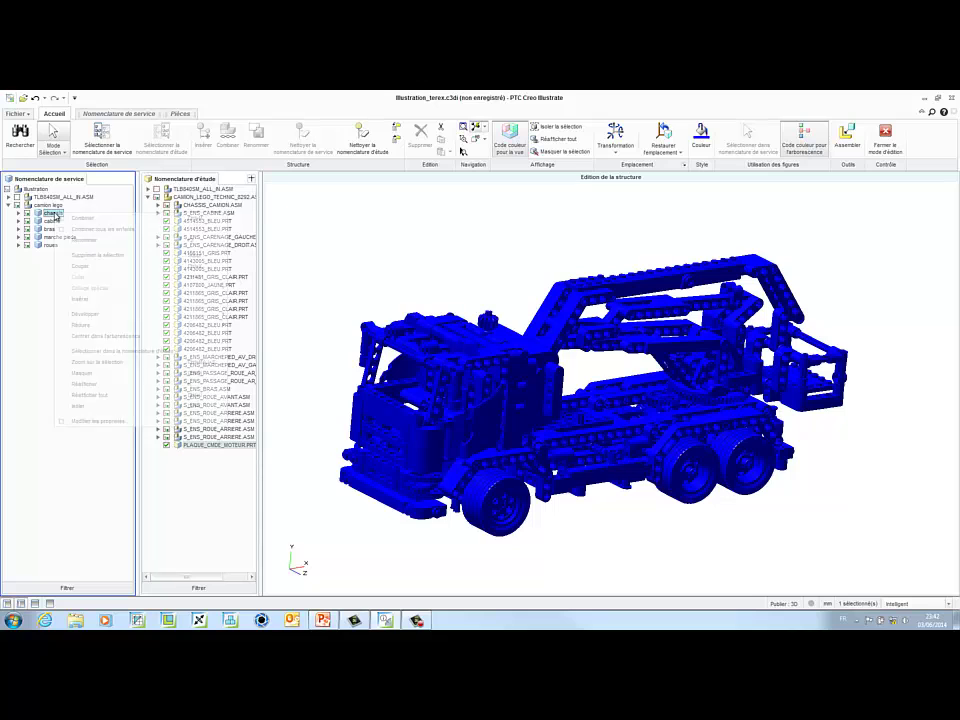
left_click(65, 229)
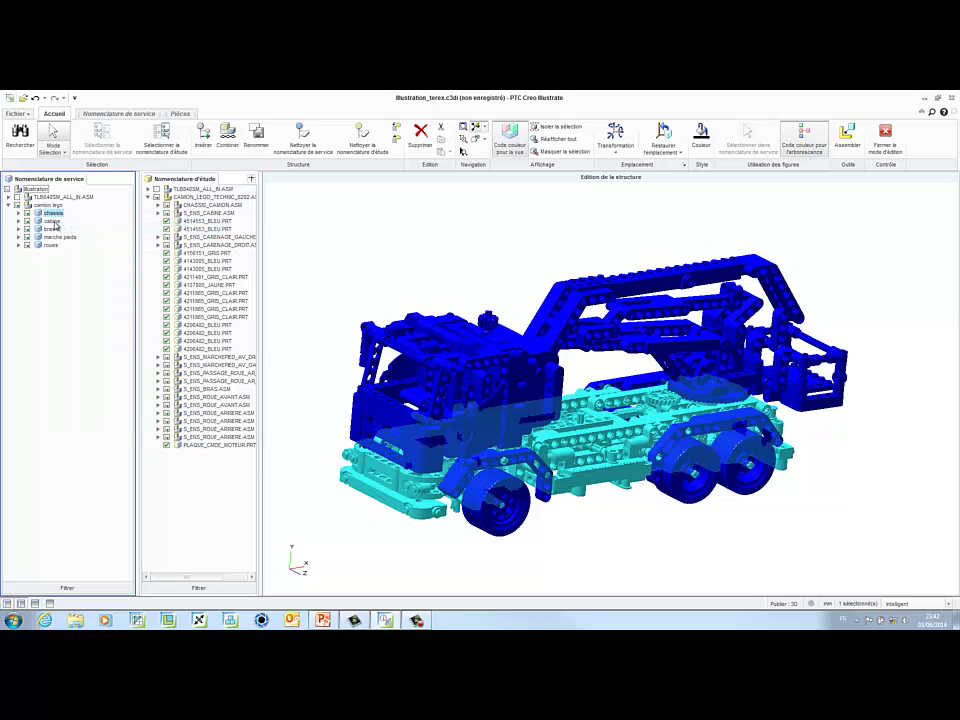
right_click(57, 222)
left_click(70, 237)
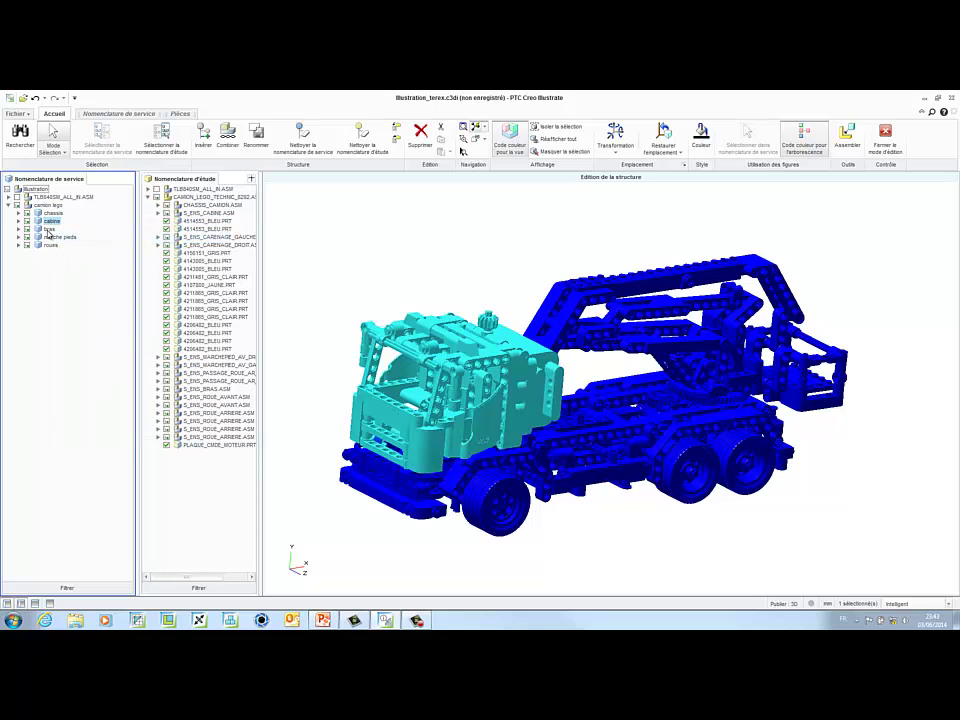
right_click(48, 230)
left_click(73, 247)
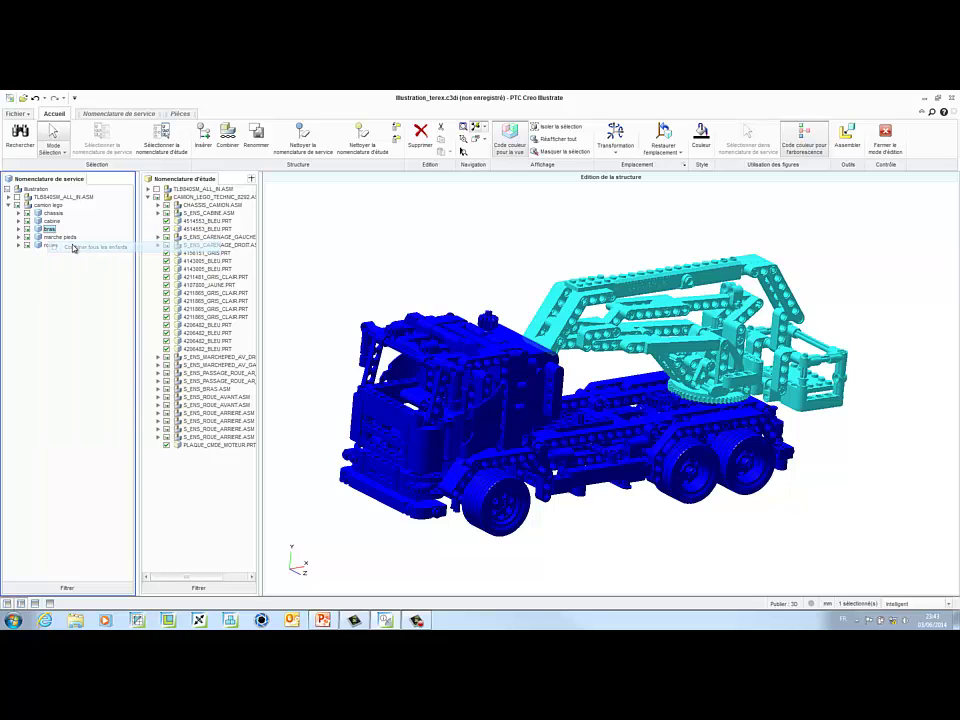
Combine all children of TLB840SM_ALL_IN.ASM, combine the roues part itself, and close the structure editing mode.
right_click(50, 204)
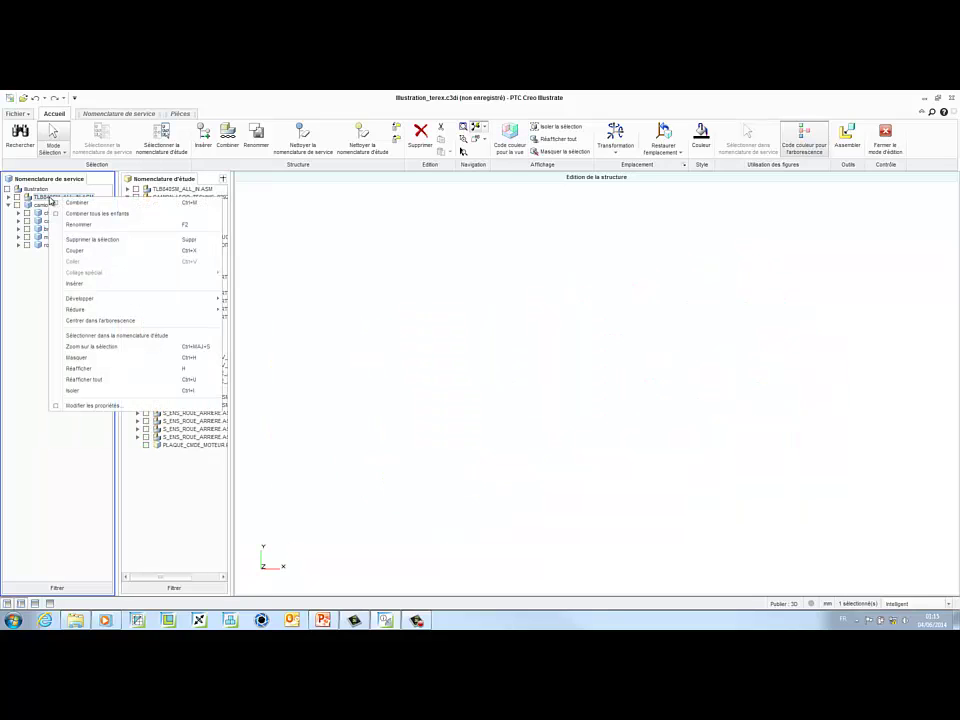
left_click(71, 215)
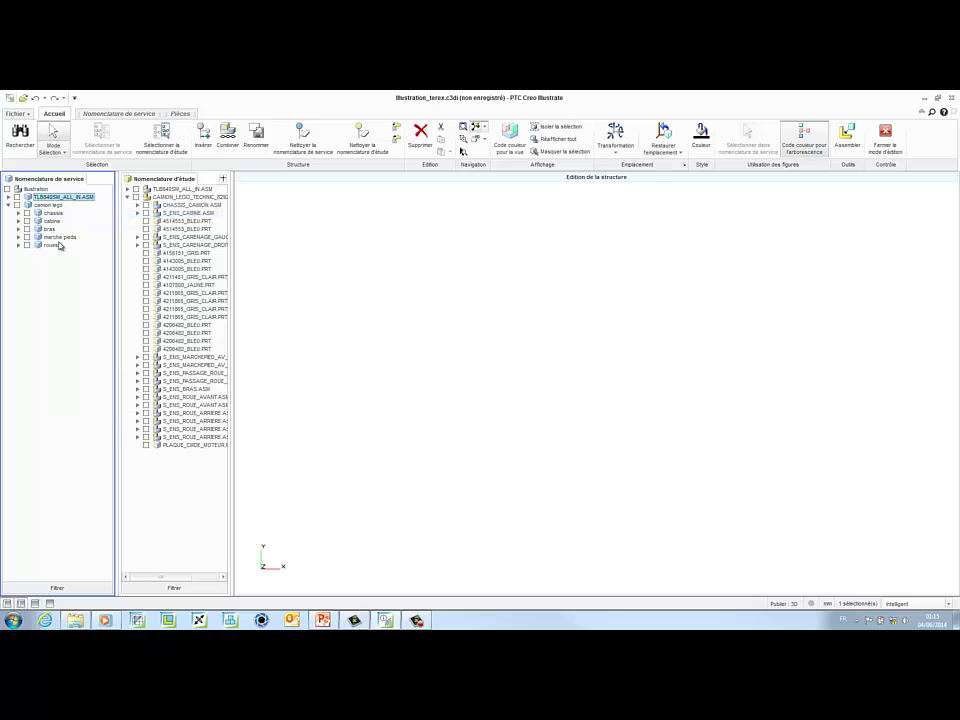
right_click(50, 246)
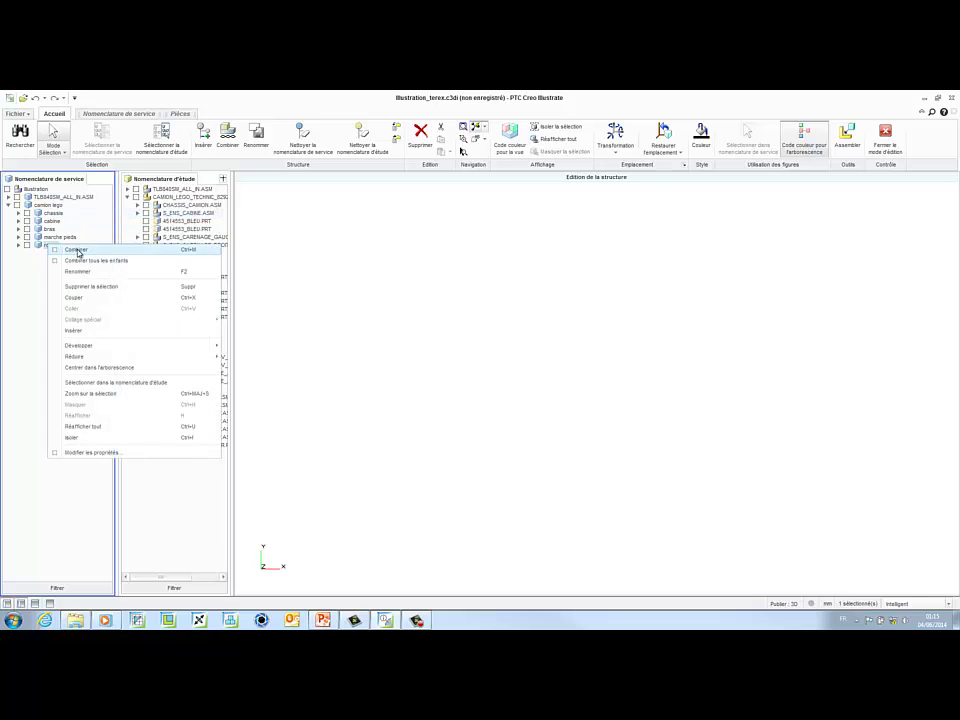
left_click(78, 251)
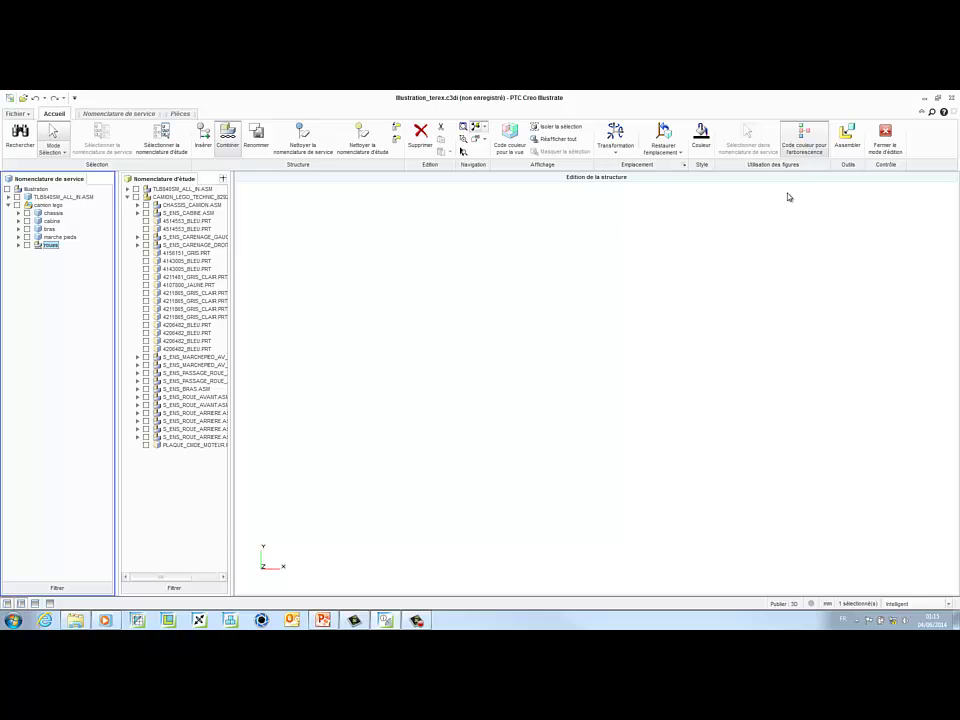
left_click(885, 148)
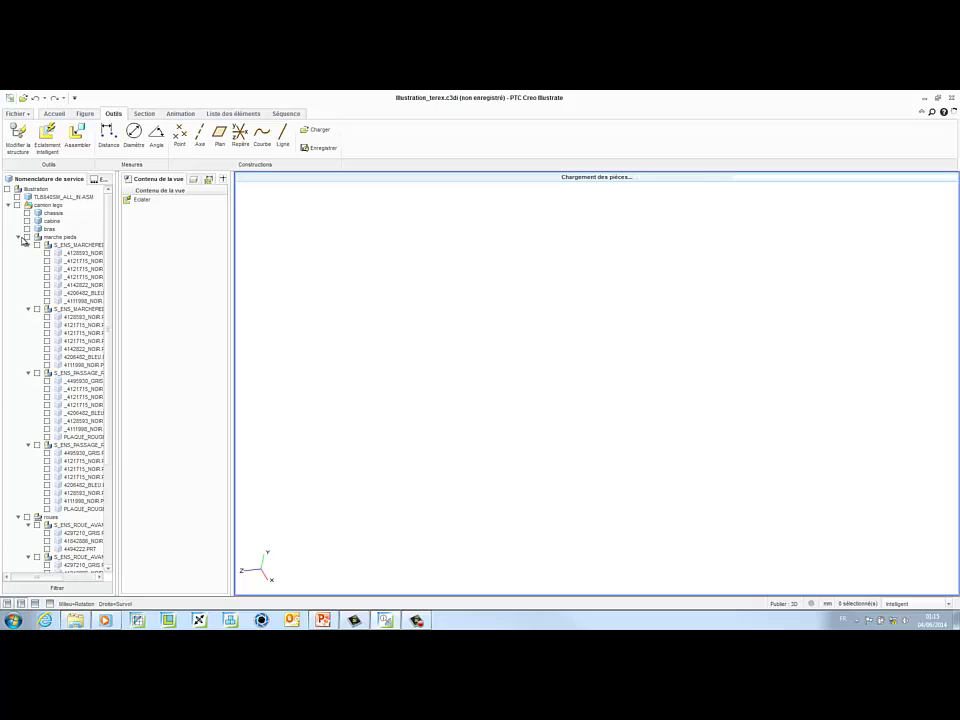
Review the camion lego service structure by expanding roues, its first front wheel assembly and marche pieds.
left_click(9, 205)
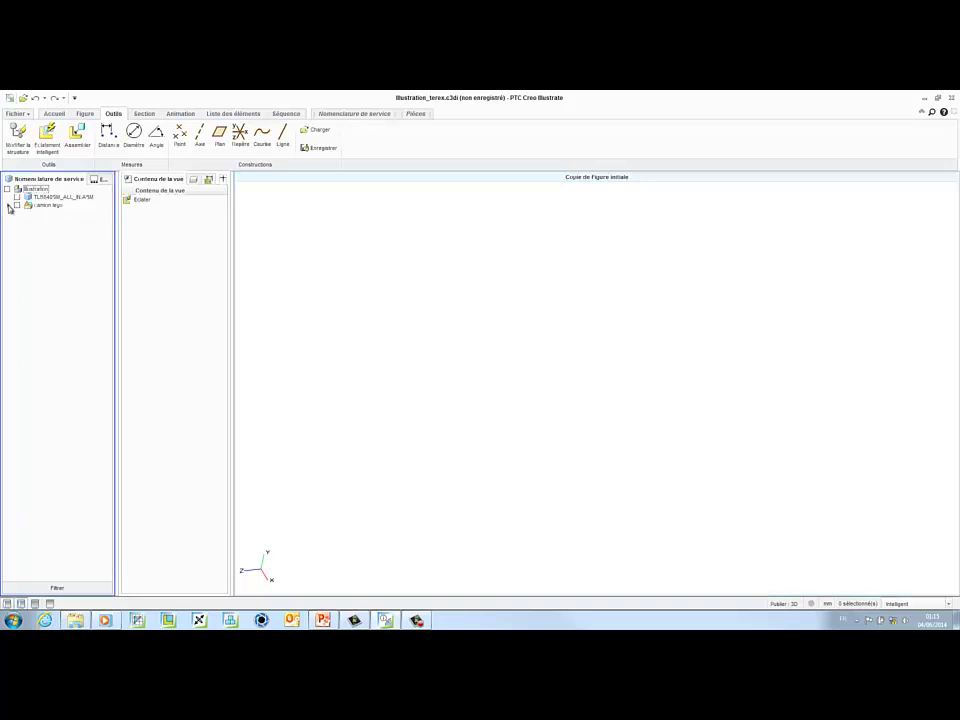
left_click(9, 205)
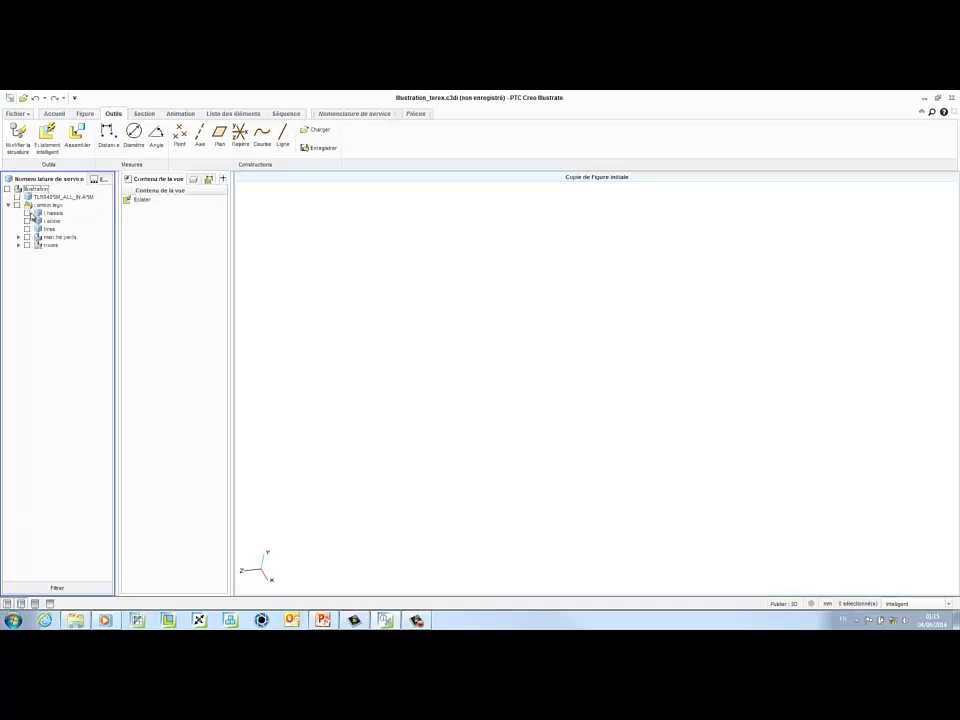
left_click(18, 245)
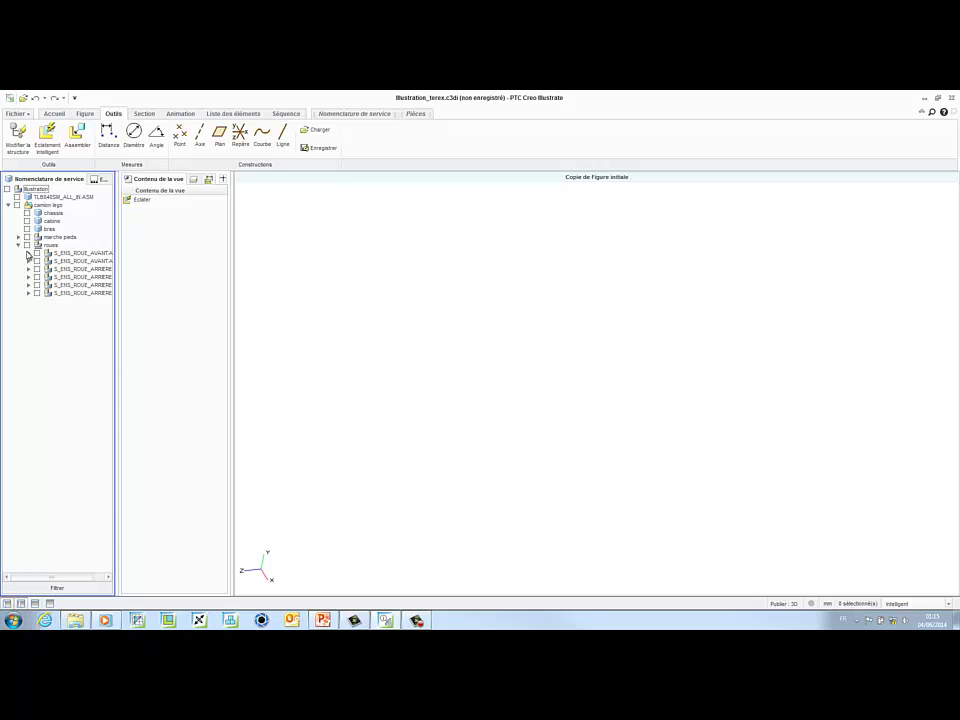
left_click(28, 253)
left_click(18, 237)
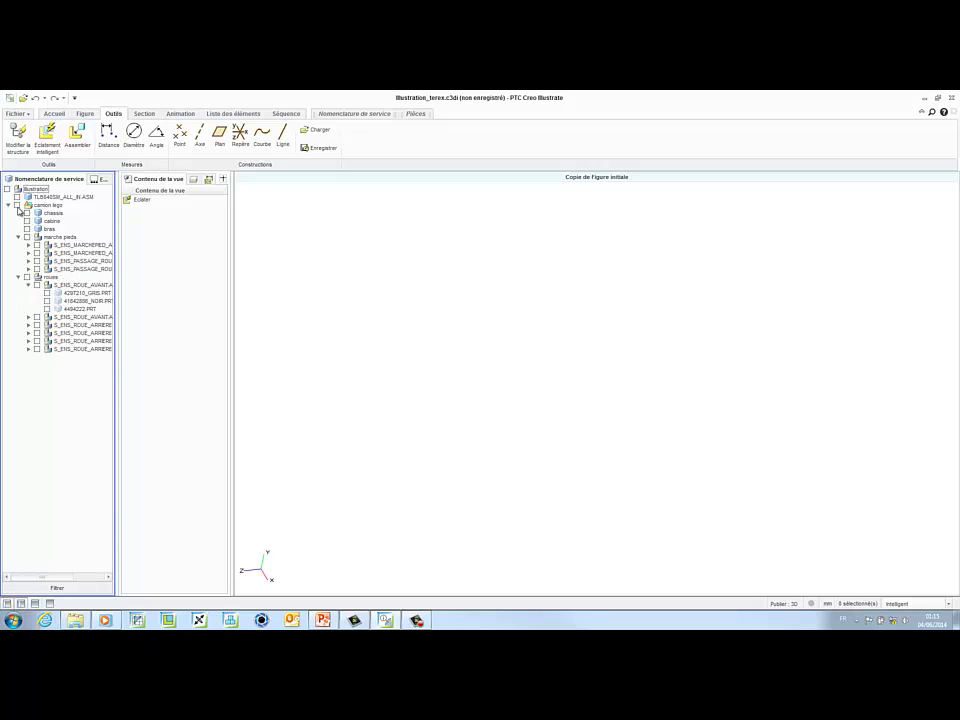
Fit the whole Lego truck in the figure, view it from its side and select the cabine.
right_click(279, 251)
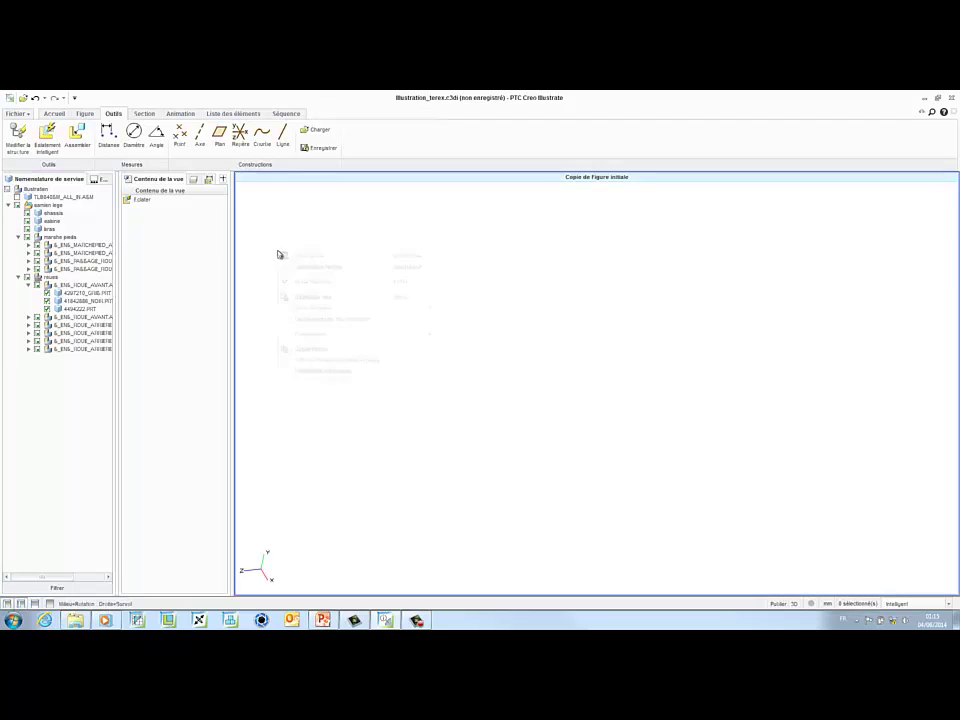
left_click(293, 257)
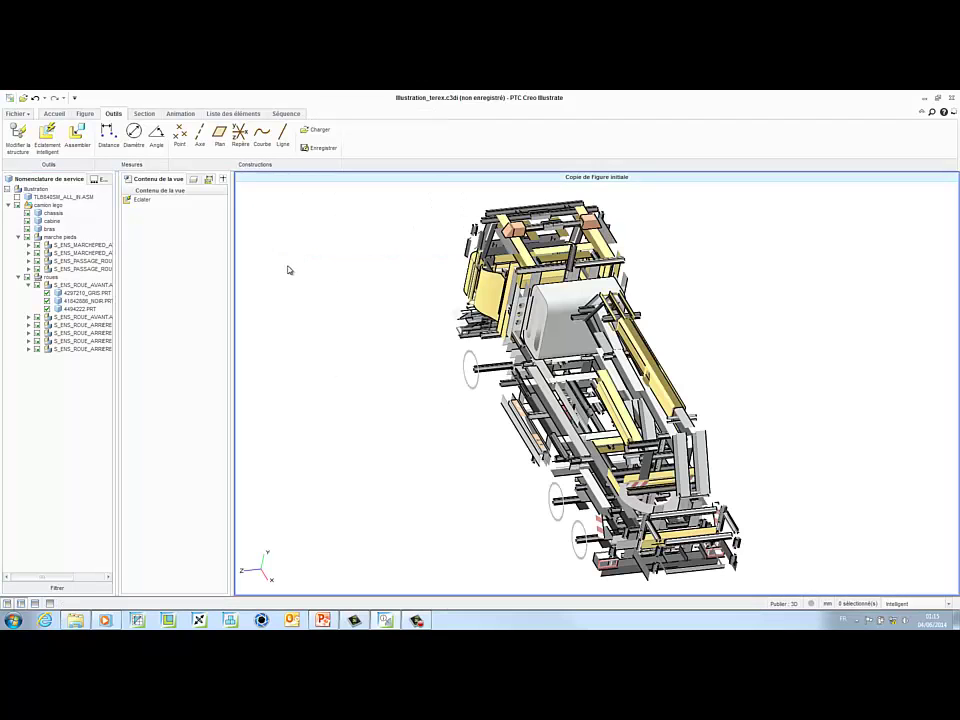
middle_click_drag(441, 348, 576, 364)
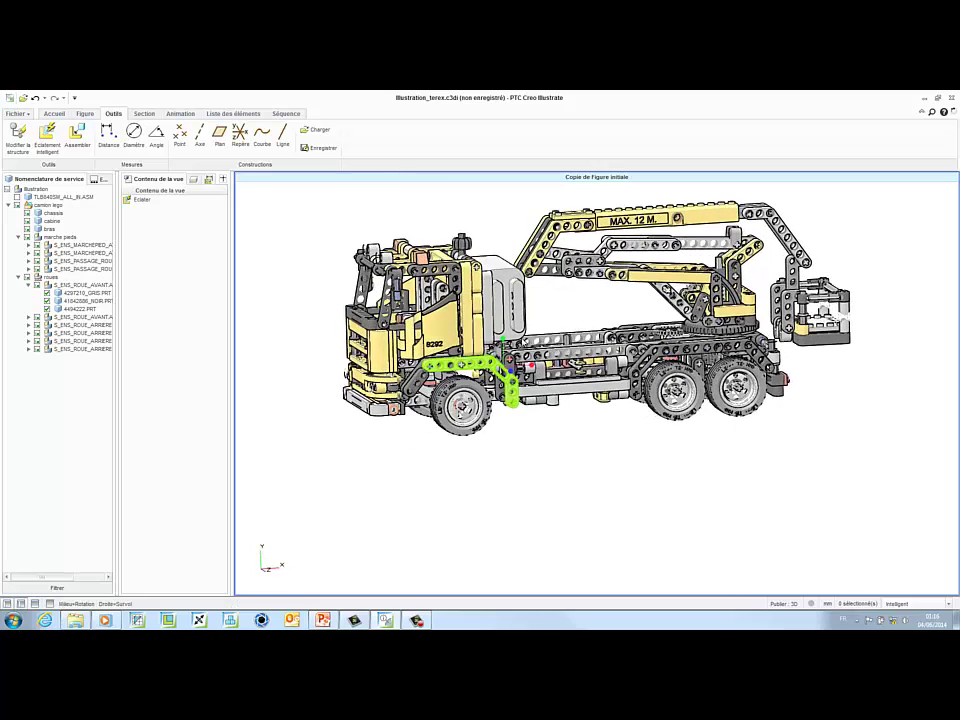
left_click(451, 326)
Move the bras straight up so that it floats clear above the chassis.
left_click(617, 274)
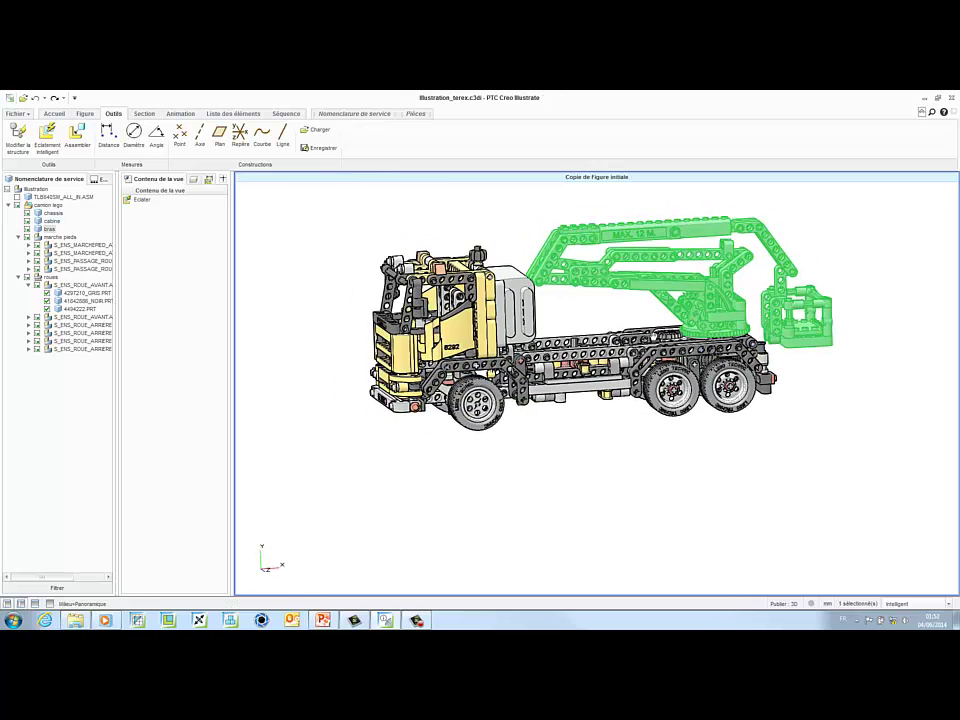
middle_click_drag(651, 334, 672, 478, "shift")
right_click(574, 283)
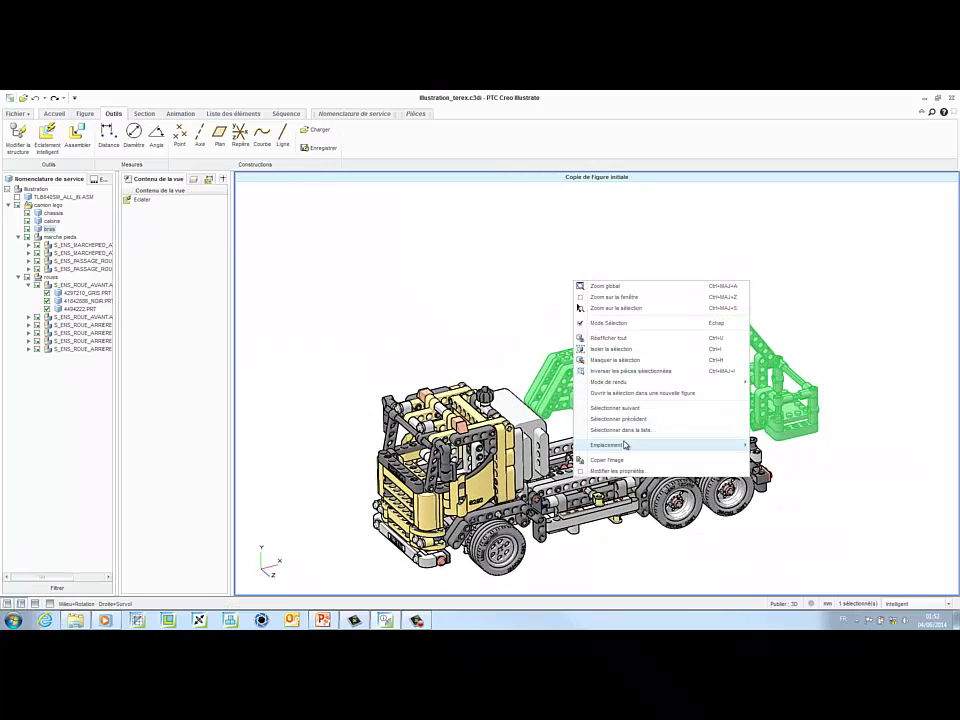
mouse_move(629, 445)
left_click(783, 444)
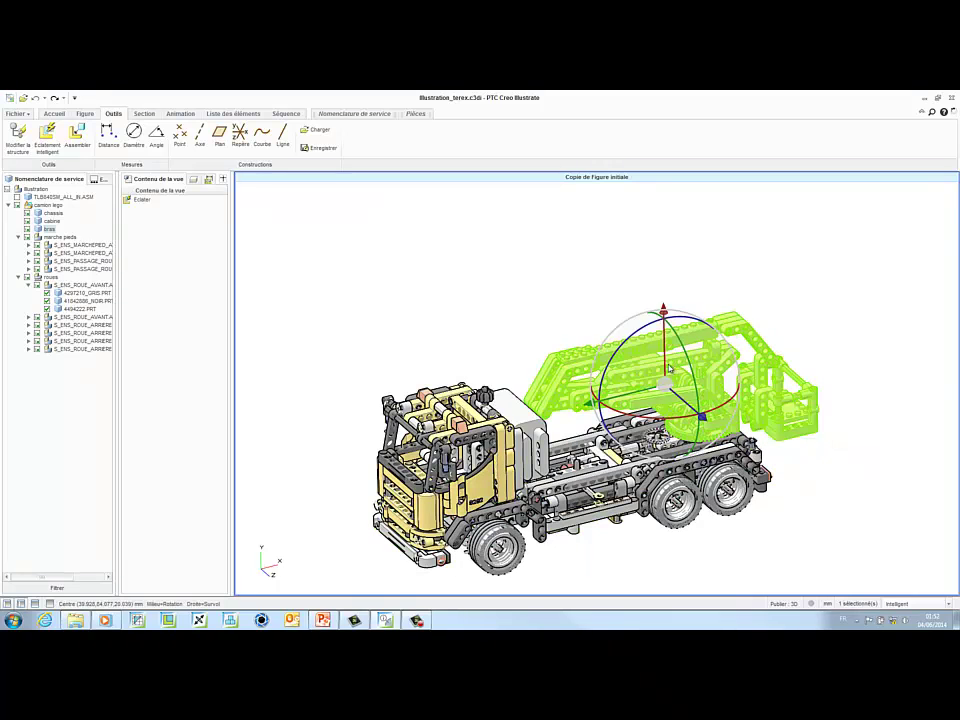
left_click_drag(665, 364, 662, 290)
Lift the cabine off the chassis, tilt it forward and place it ahead of the truck's front.
left_click(460, 430)
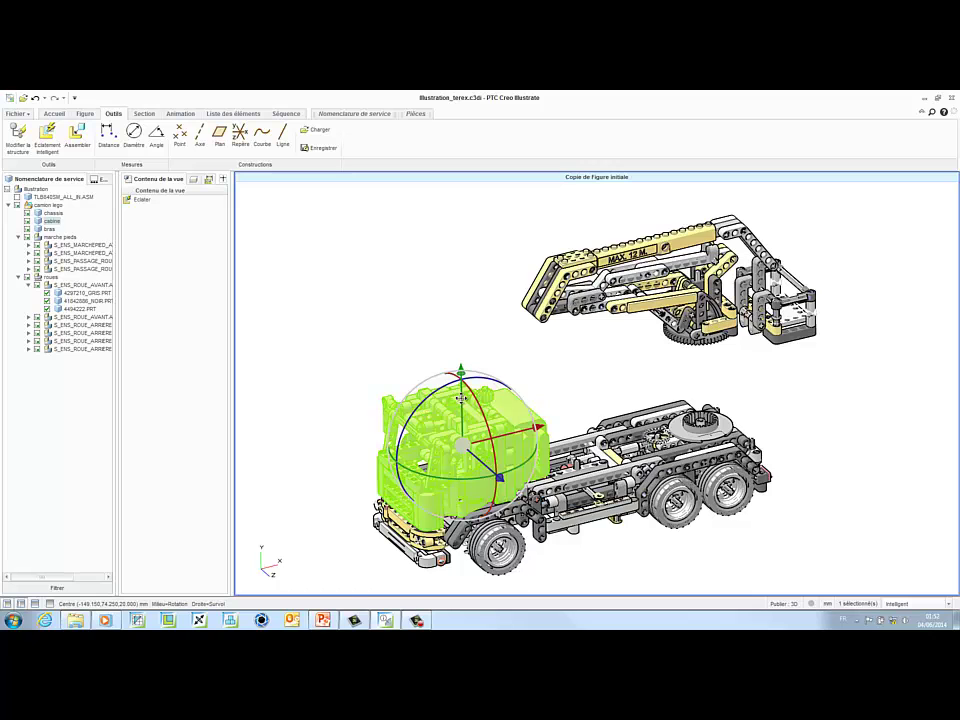
left_click_drag(460, 348, 458, 280)
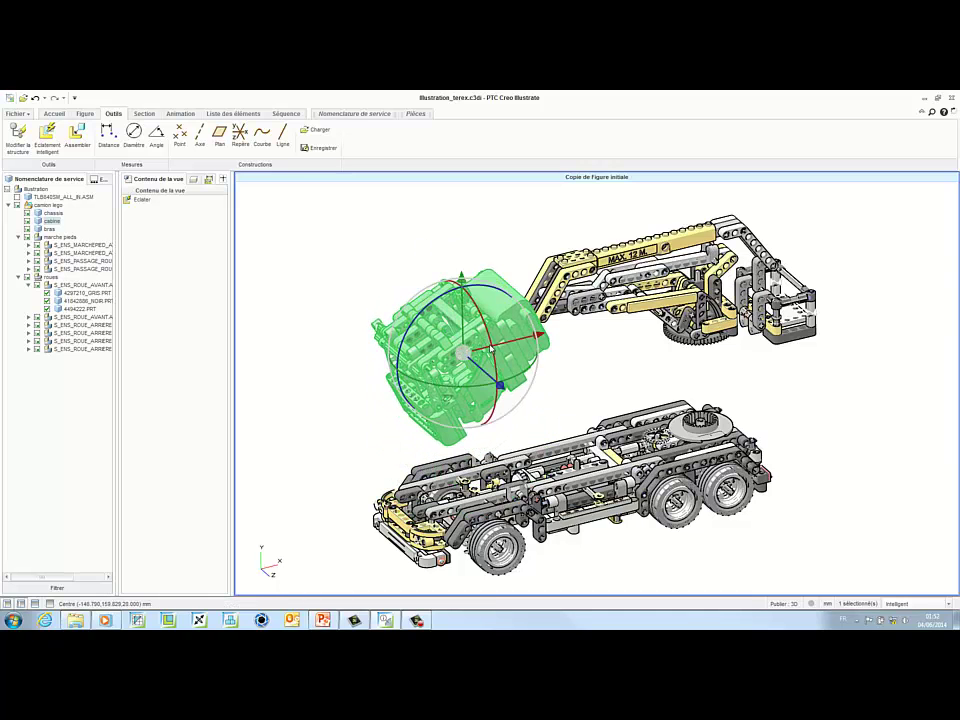
left_click_drag(498, 345, 488, 385)
left_click(536, 381)
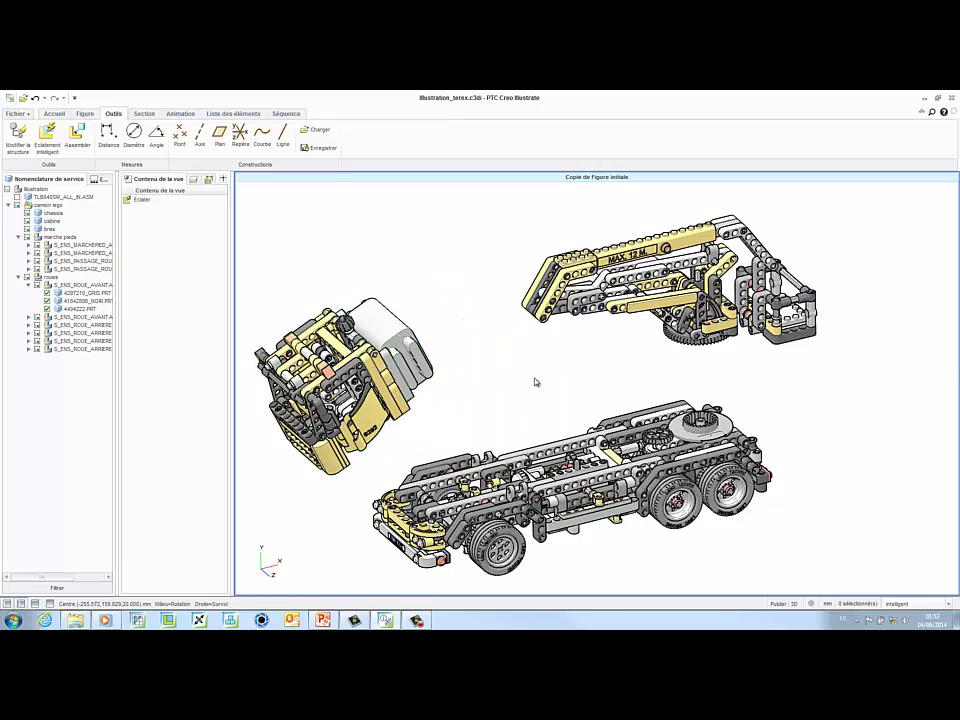
Apply the ghost (Fantôme) style to the chassis part.
left_click(528, 461)
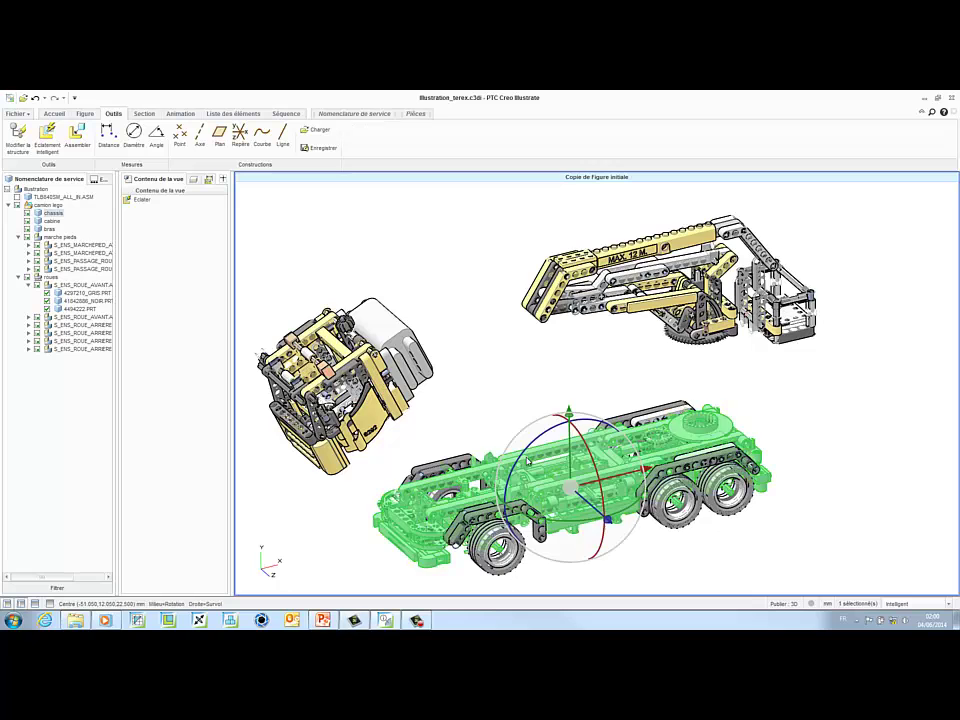
left_click(415, 113)
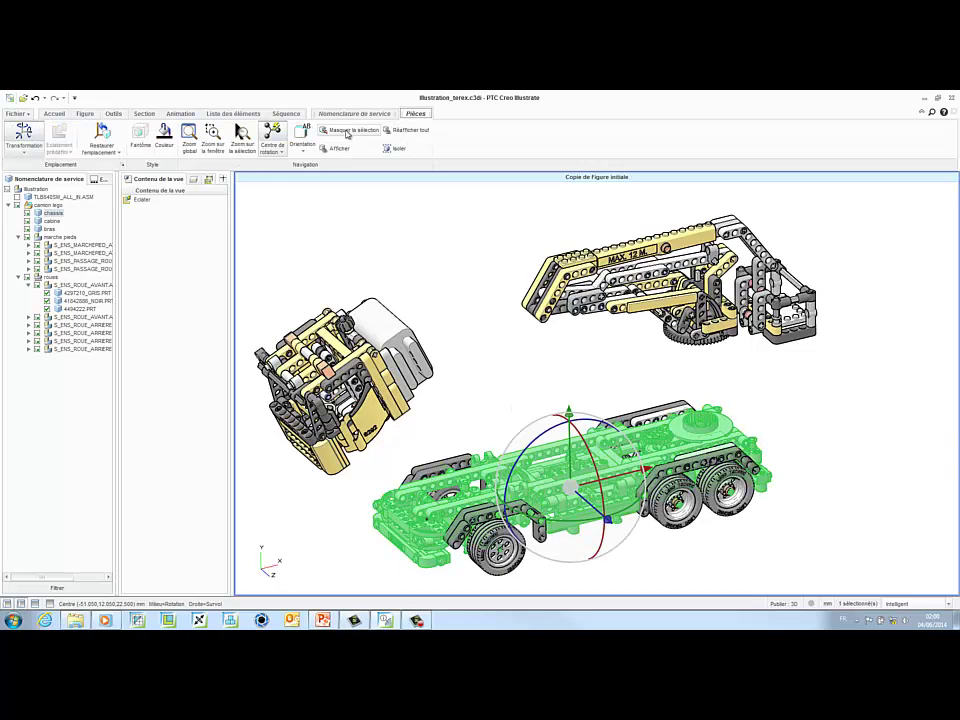
left_click(140, 135)
left_click(447, 245)
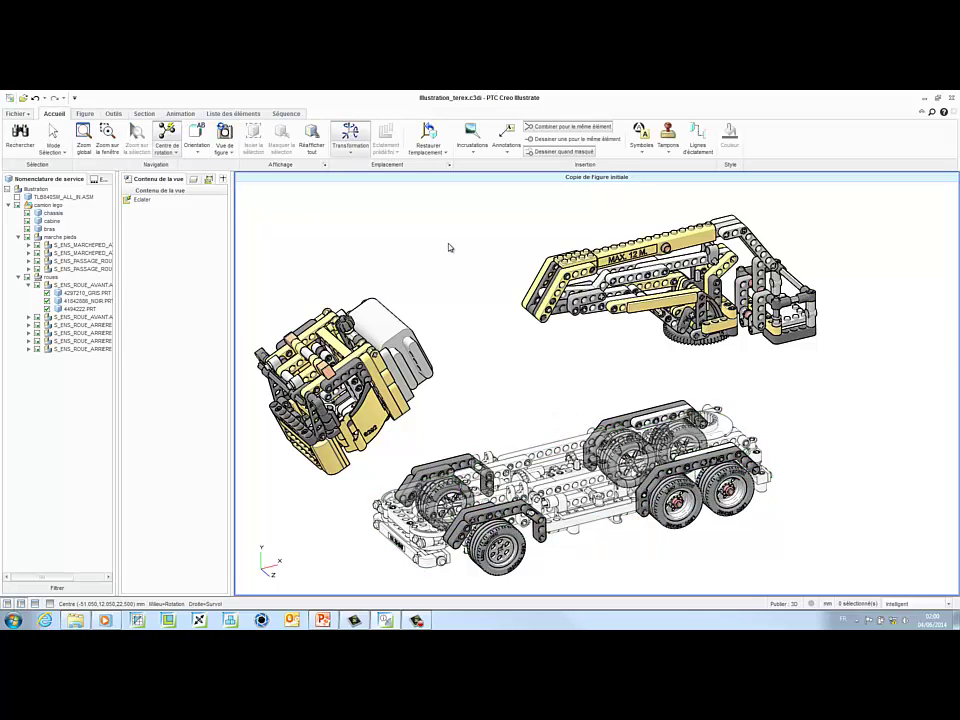
Duplicate the figure Copie de Figure initiale and open the duplicate.
left_click(227, 153)
left_click(223, 175)
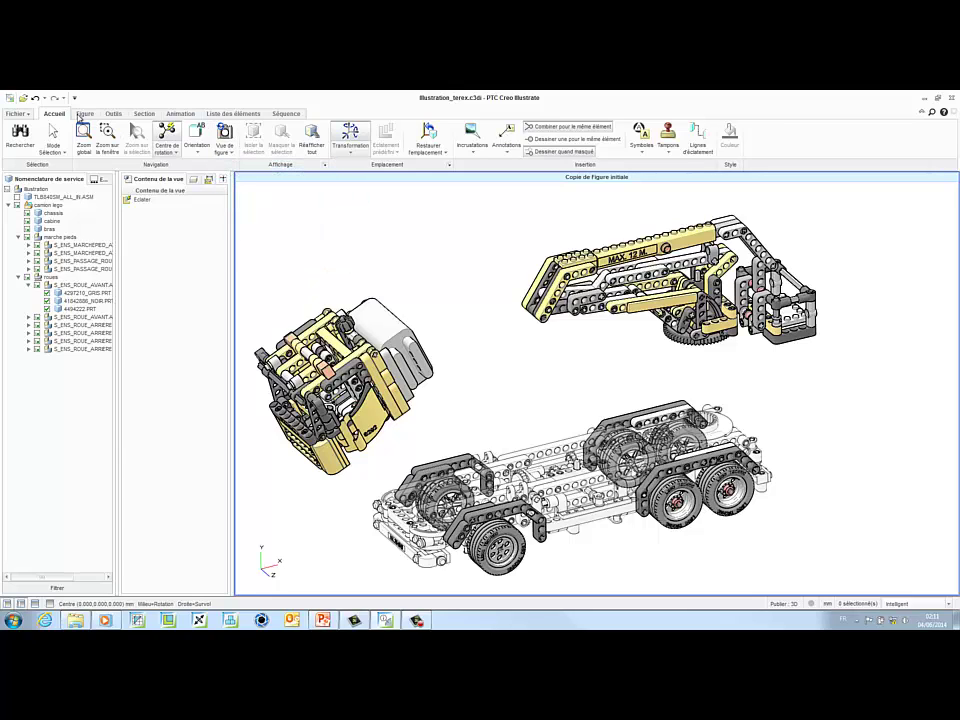
left_click(82, 114)
left_click(17, 138)
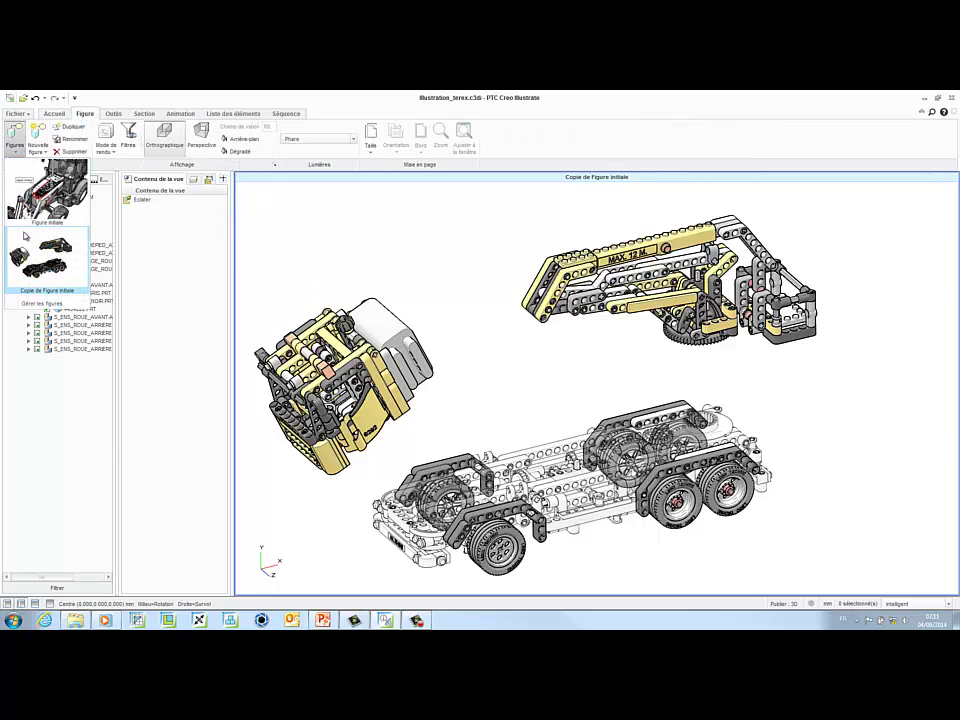
right_click(28, 246)
left_click(52, 273)
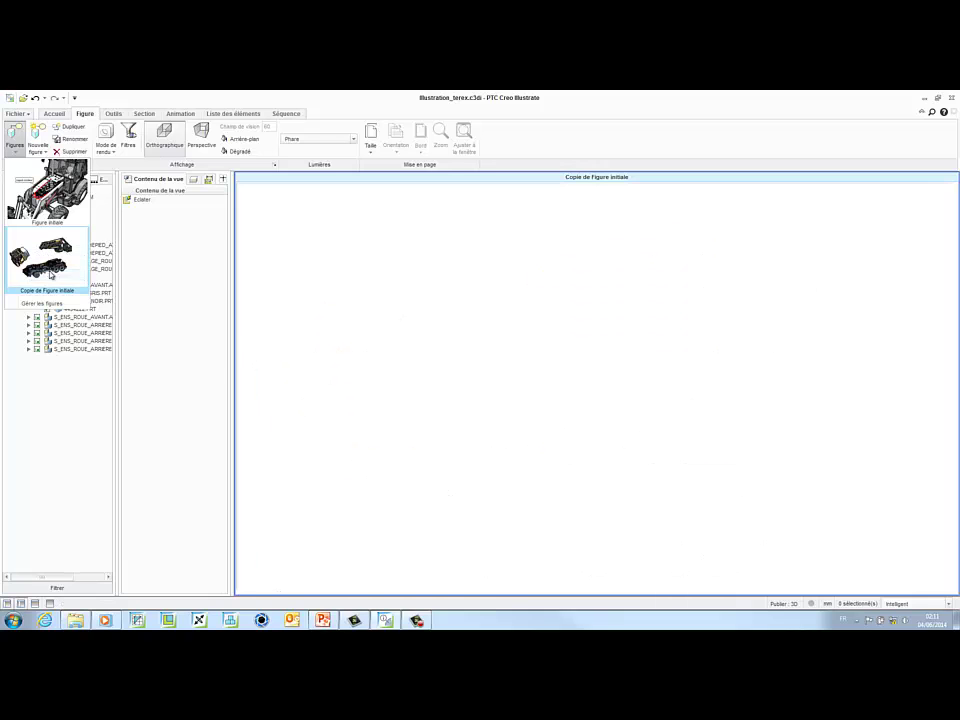
left_click(48, 326)
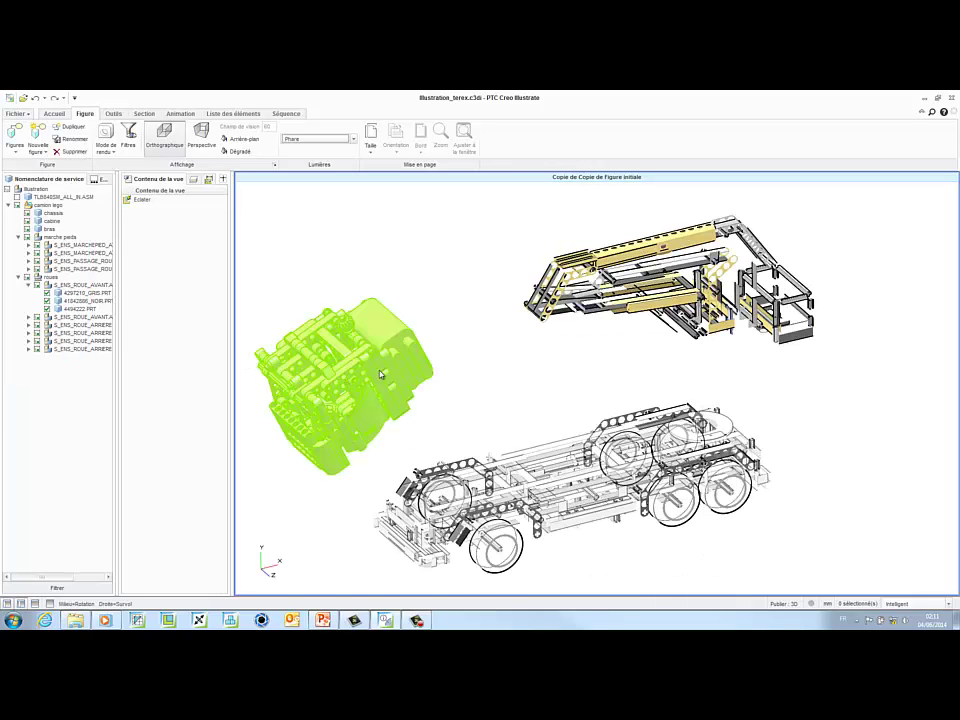
Hide the bras part in the duplicated figure.
left_click(565, 307)
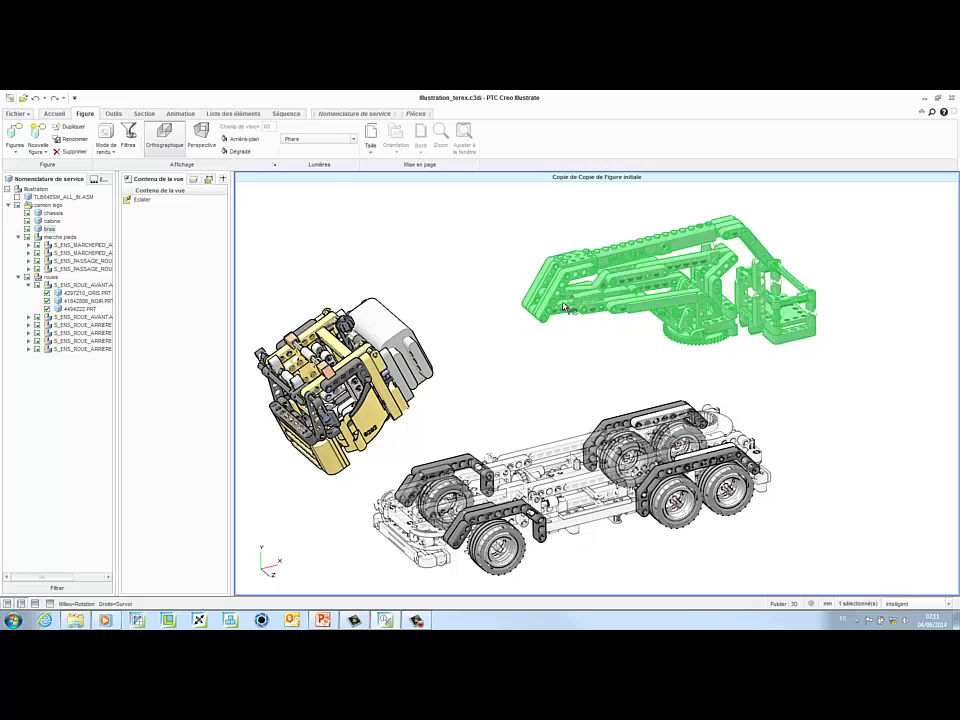
left_click(27, 229)
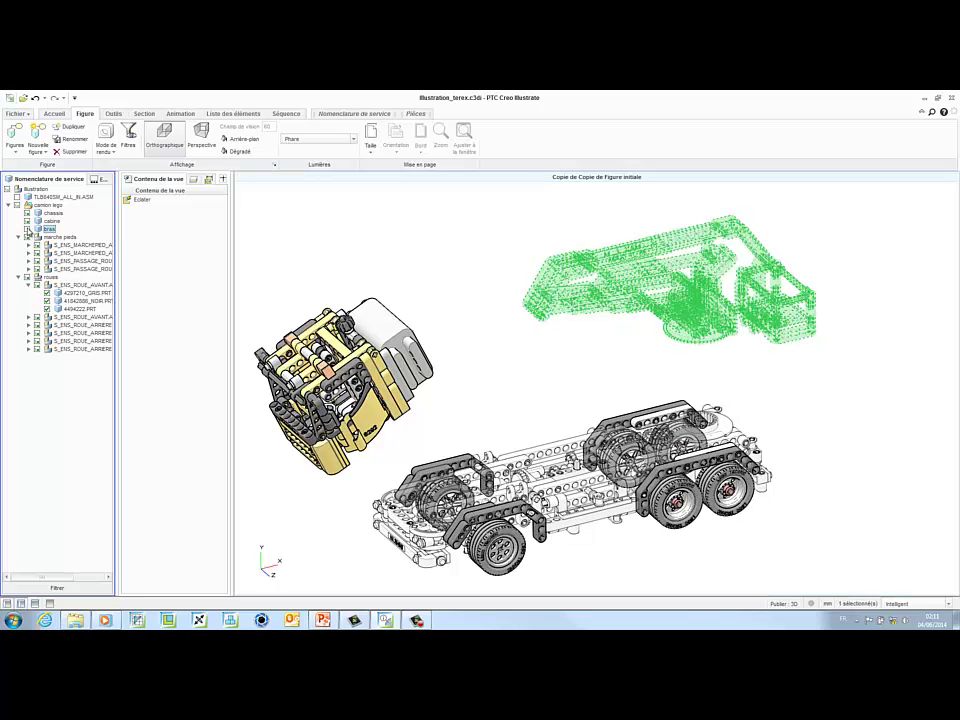
Hide the cabine part in the duplicated figure.
left_click(27, 221)
left_click(408, 292)
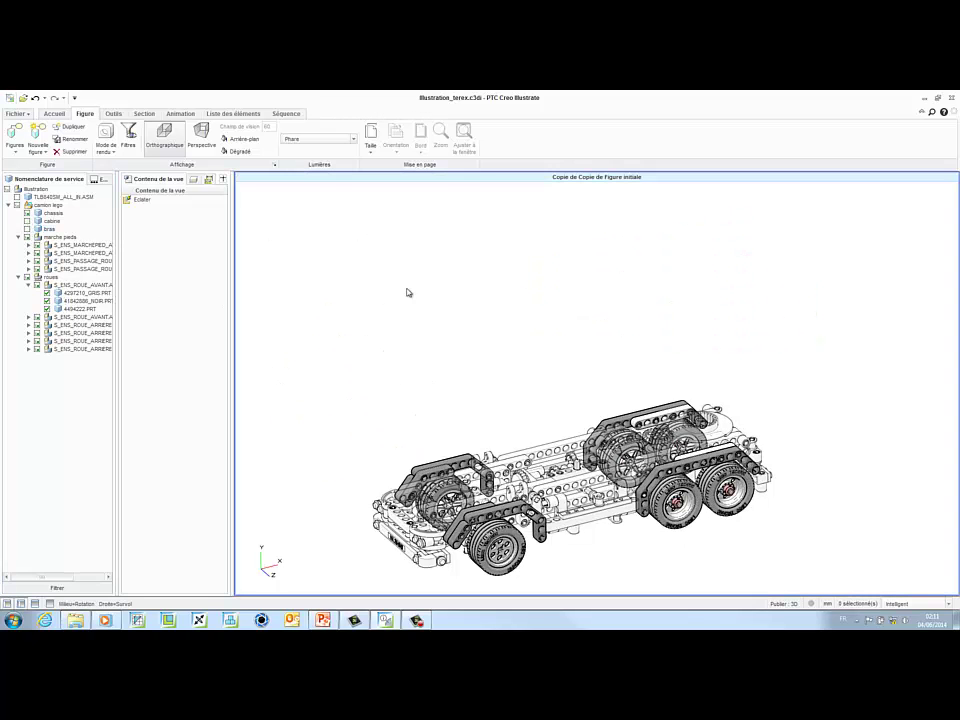
Move the hub cover 4494222.PRT of the nearest front wheel outward along the wheel axis with the Transformation tool.
middle_click_drag(612, 405, 544, 253, "shift")
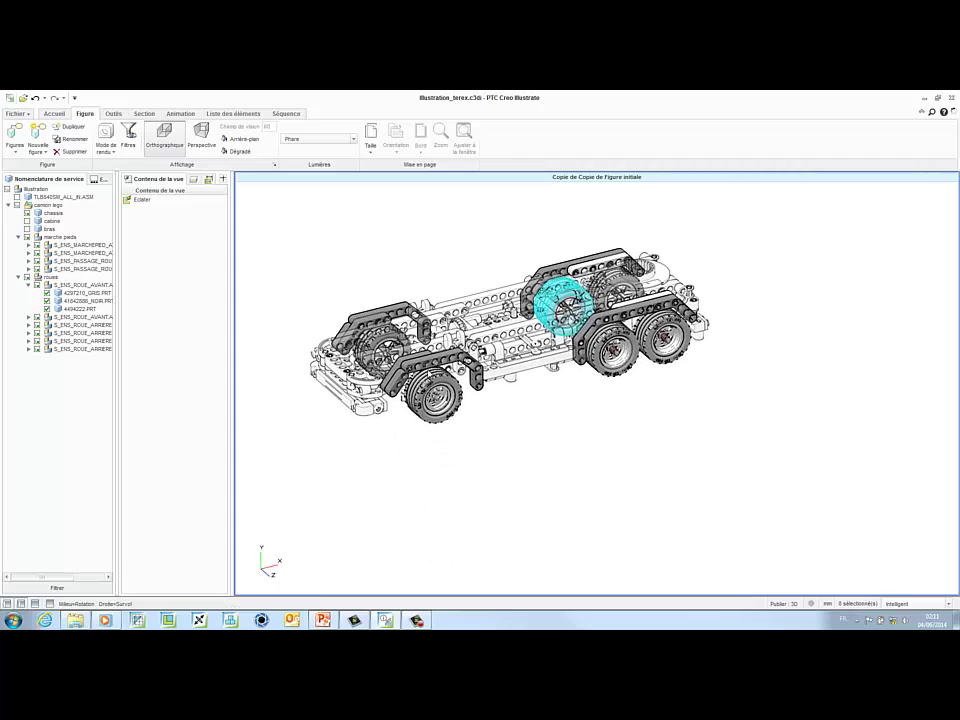
middle_click_drag(427, 372, 440, 392)
scroll(440, 392, "up", 6)
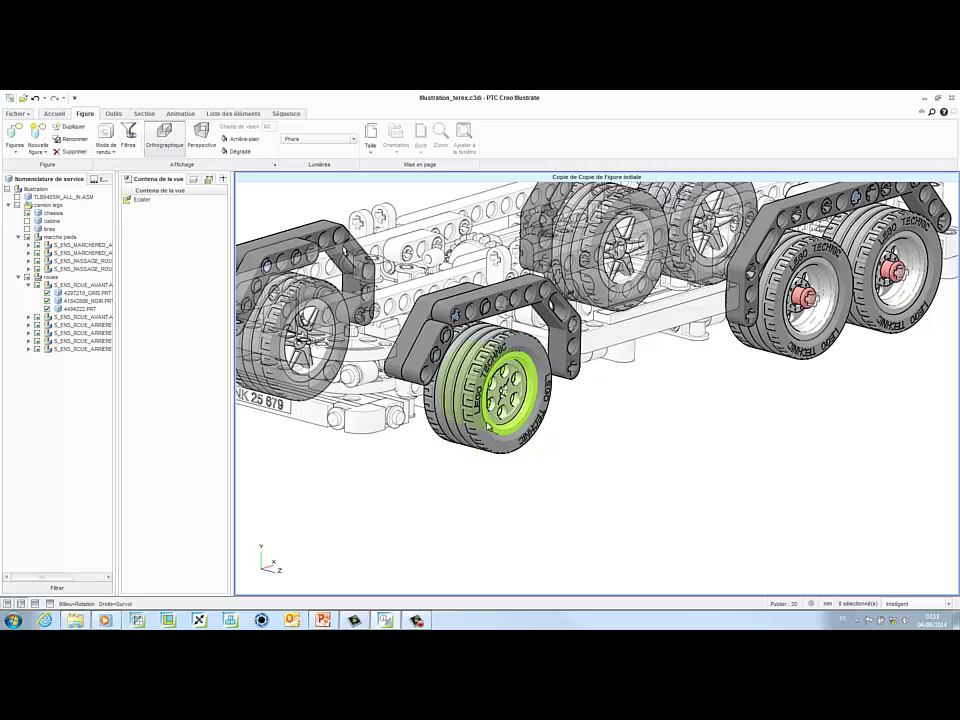
left_click(505, 385)
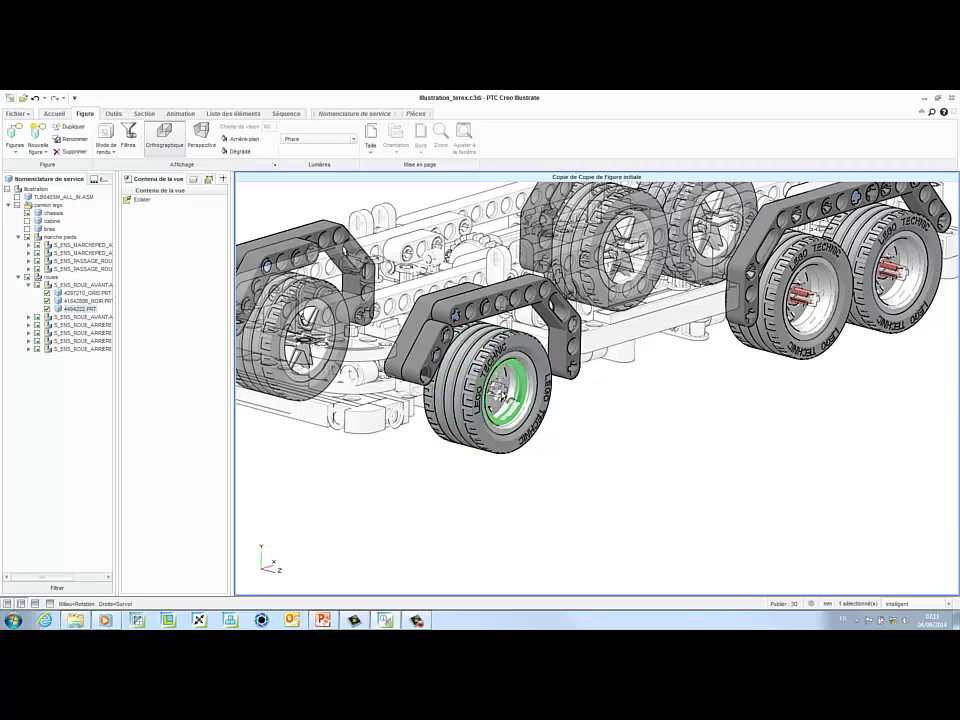
right_click(580, 410)
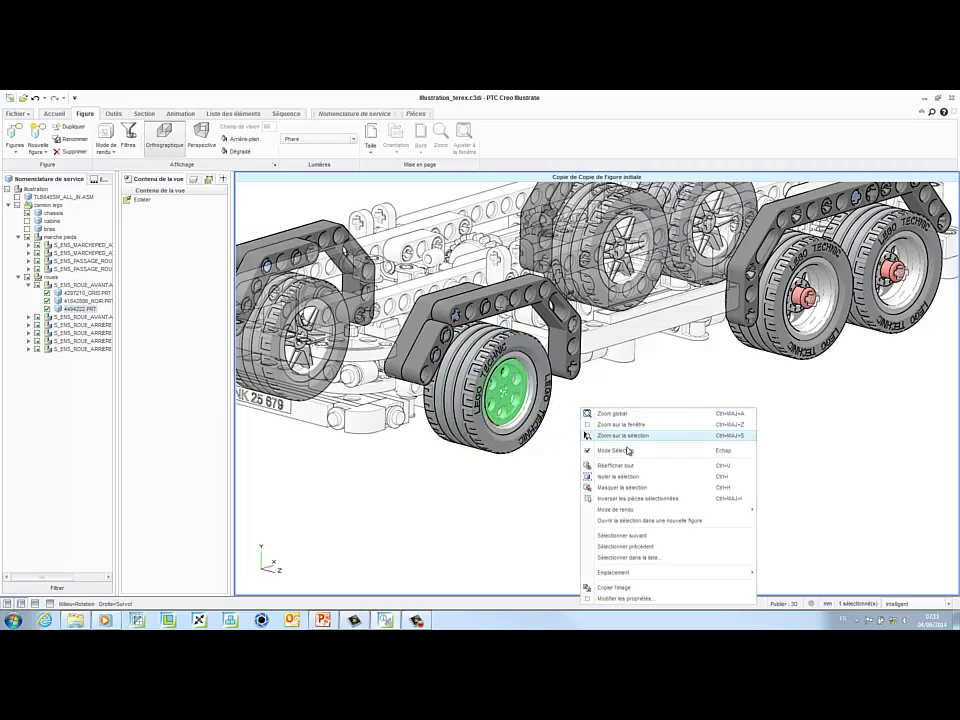
mouse_move(651, 572)
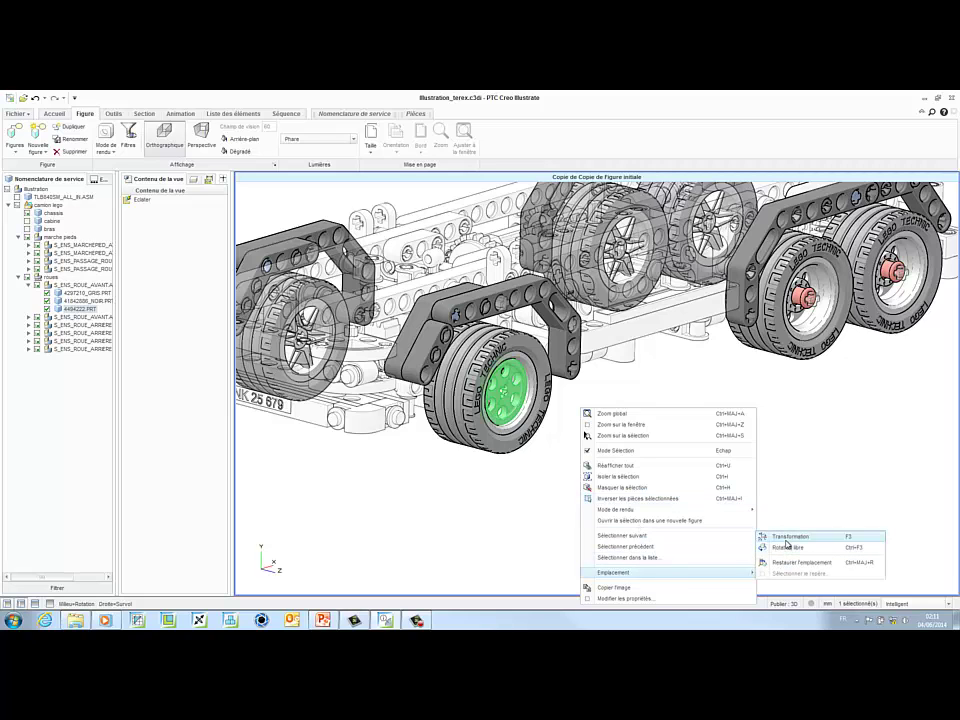
left_click(787, 540)
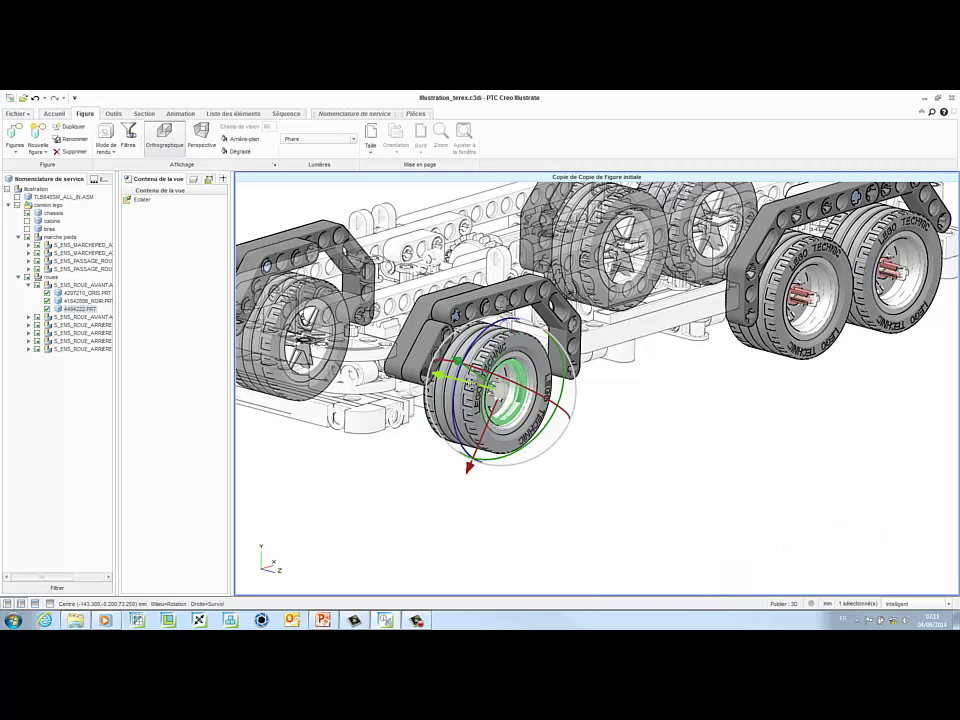
left_click_drag(515, 398, 620, 430)
left_click_drag(706, 466, 733, 474)
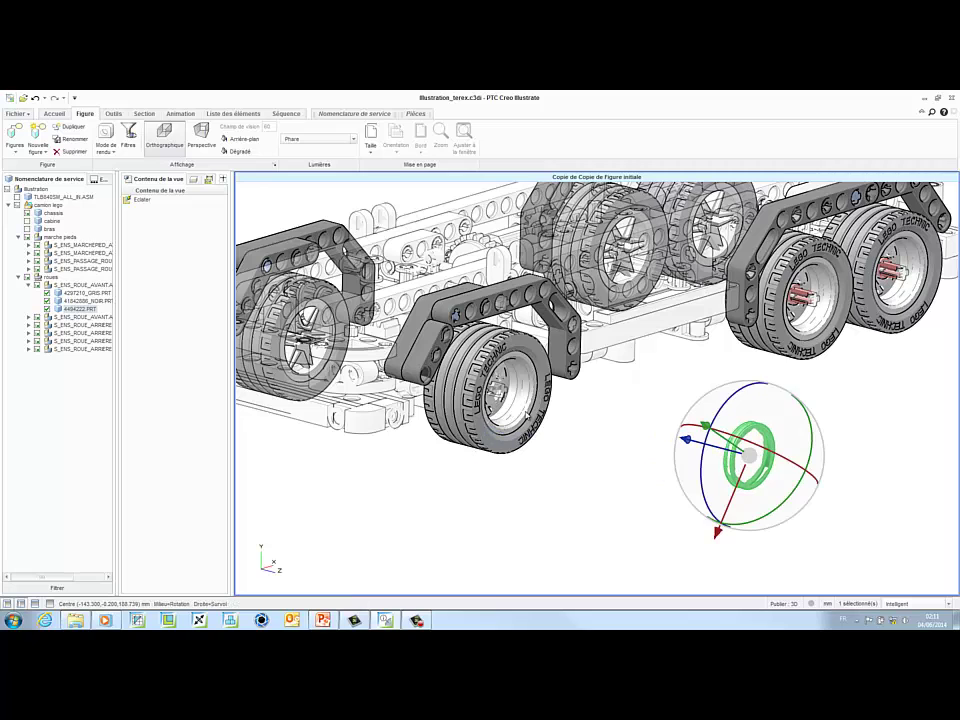
Pull the front wheel's rim and tyre outward along the axle, spacing them between the axle and the hub cover.
left_click(511, 392)
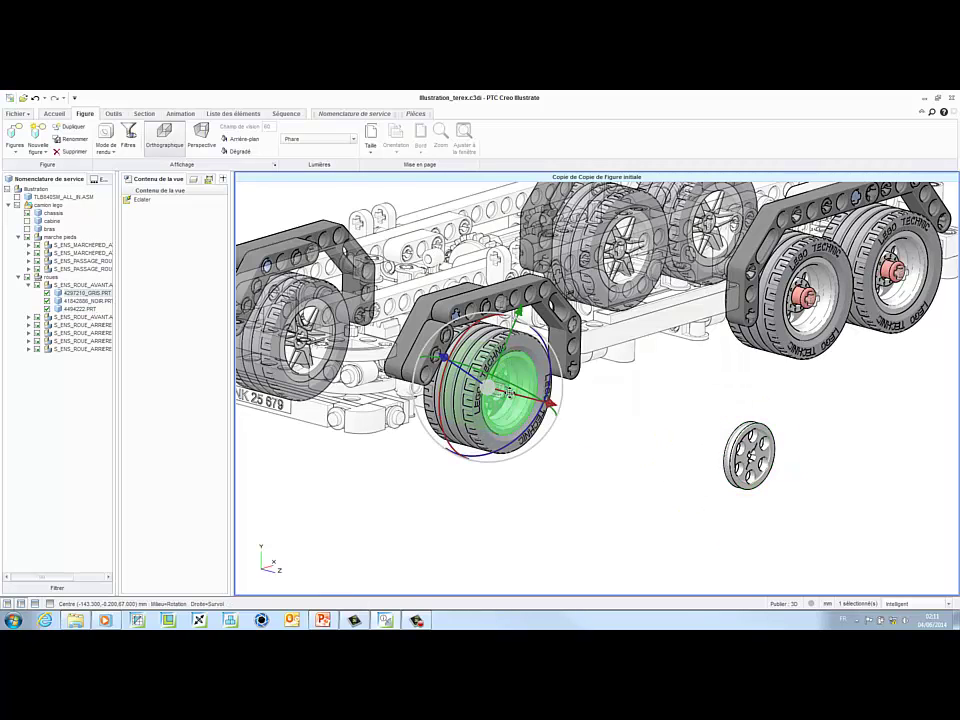
left_click_drag(535, 425, 686, 455)
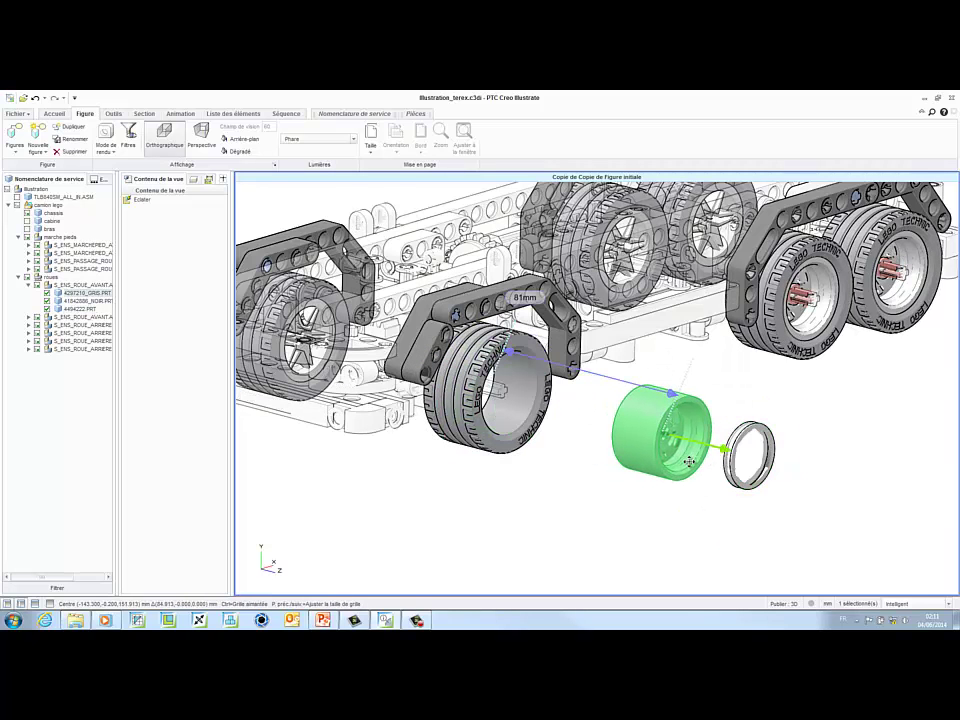
left_click(531, 413)
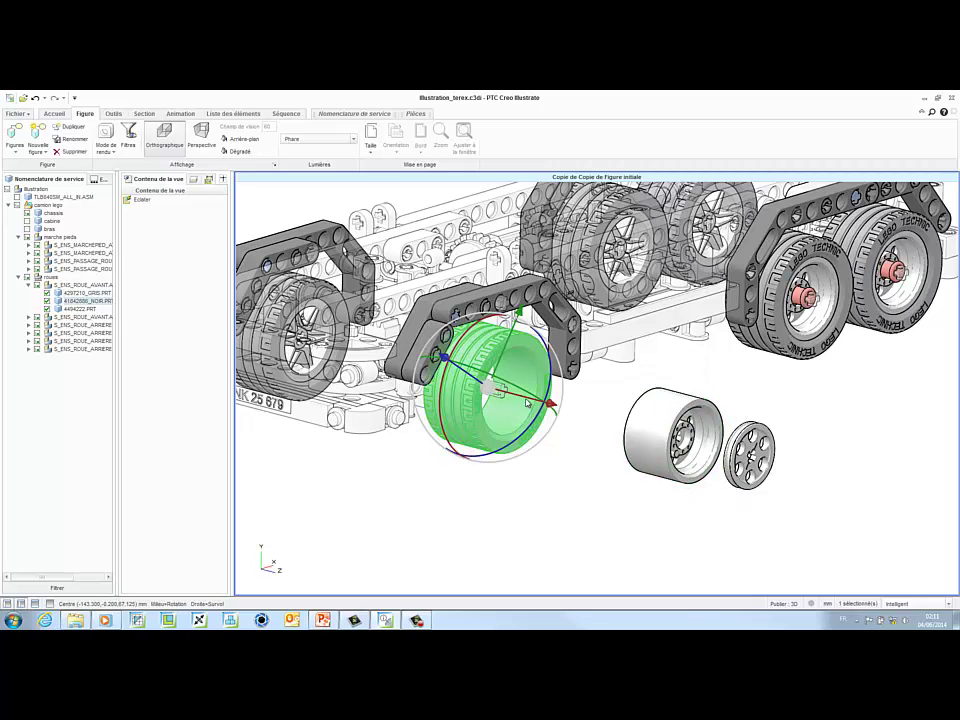
left_click_drag(530, 403, 611, 424)
Add an explosion line to the hub cover 4494222.PRT of the exploded front wheel.
left_click(748, 452)
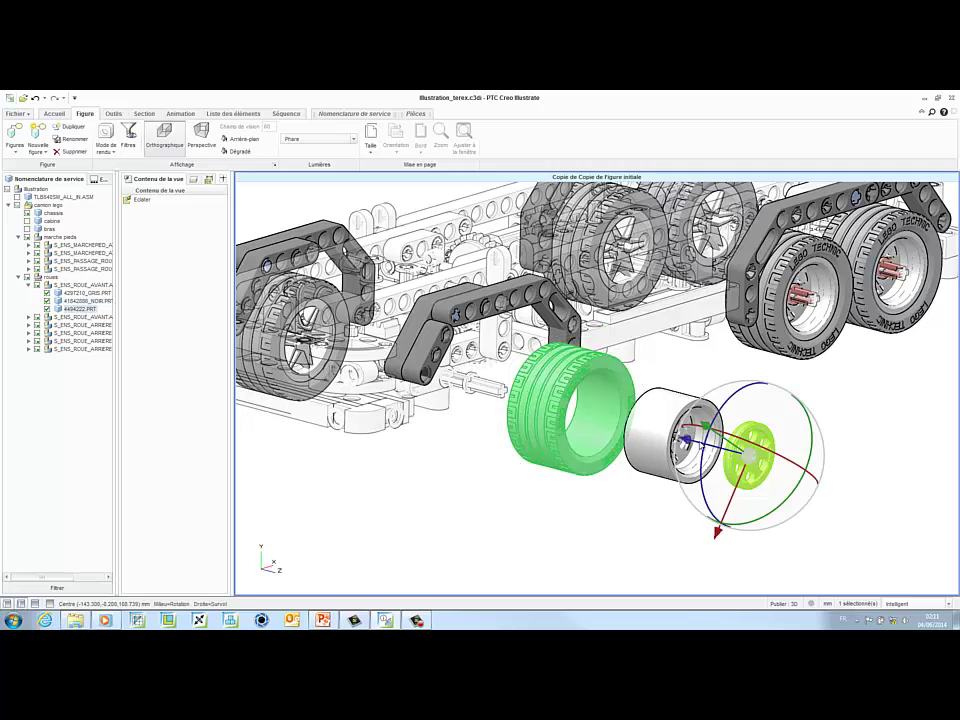
left_click(54, 113)
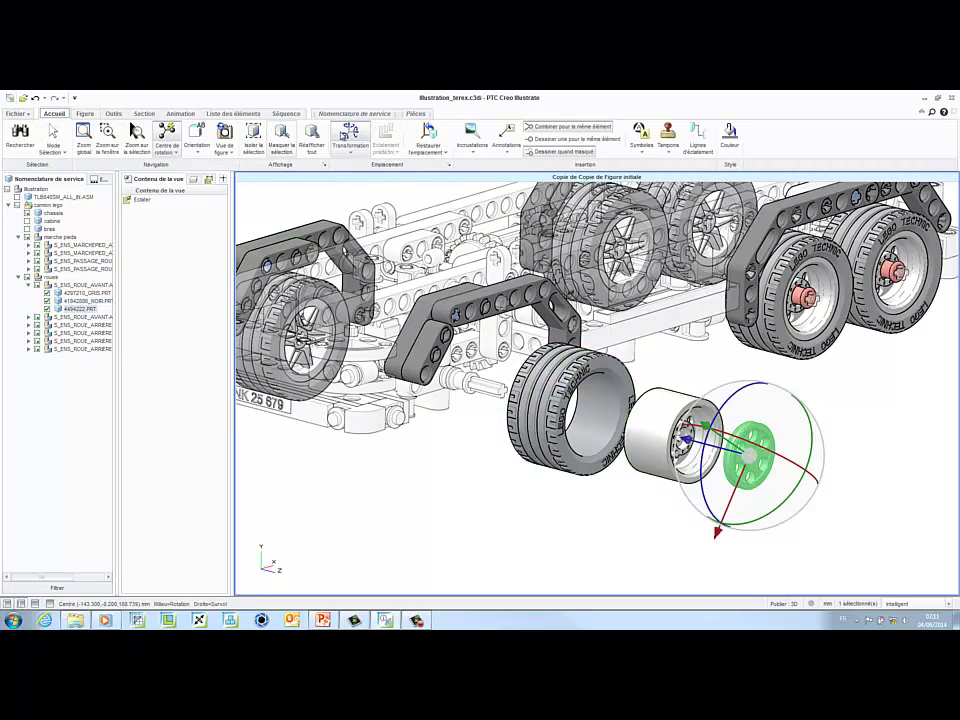
left_click(700, 145)
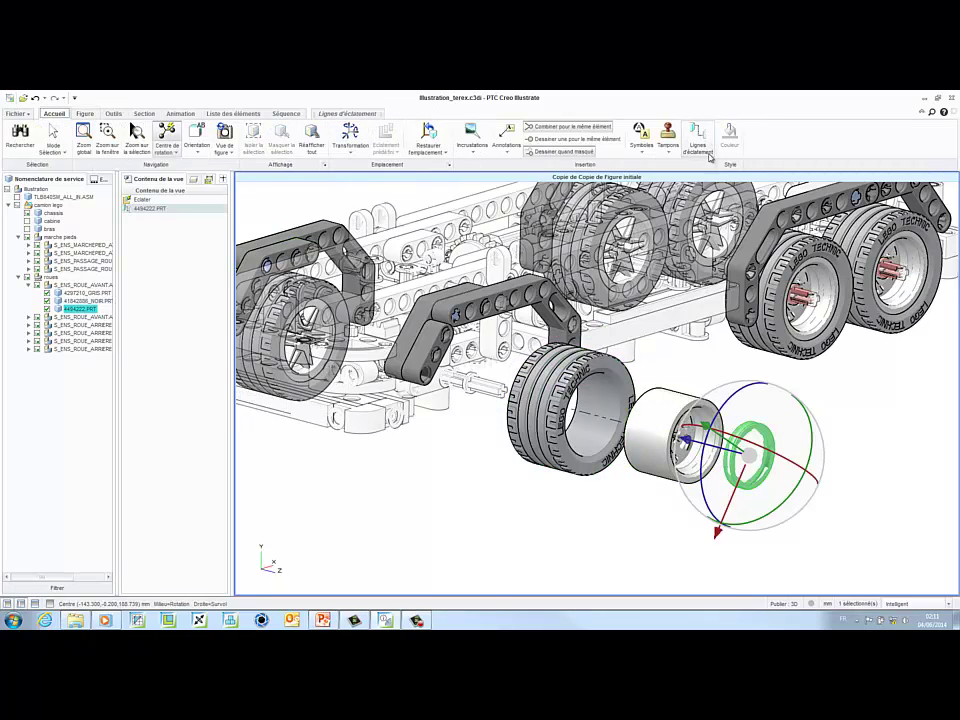
left_click(835, 400)
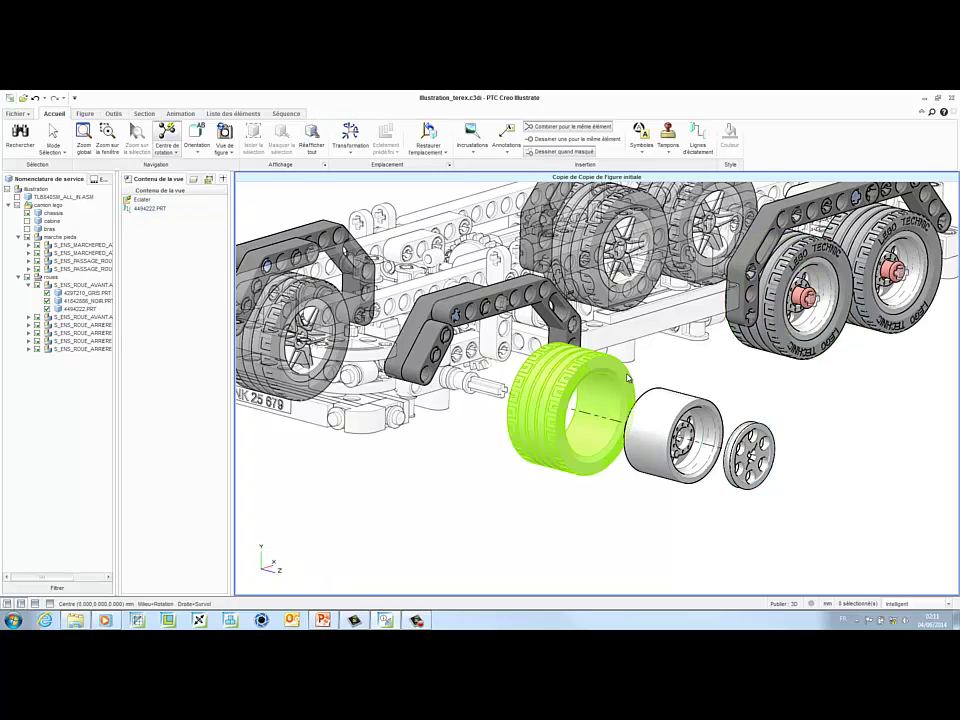
middle_click_drag(628, 377, 631, 390)
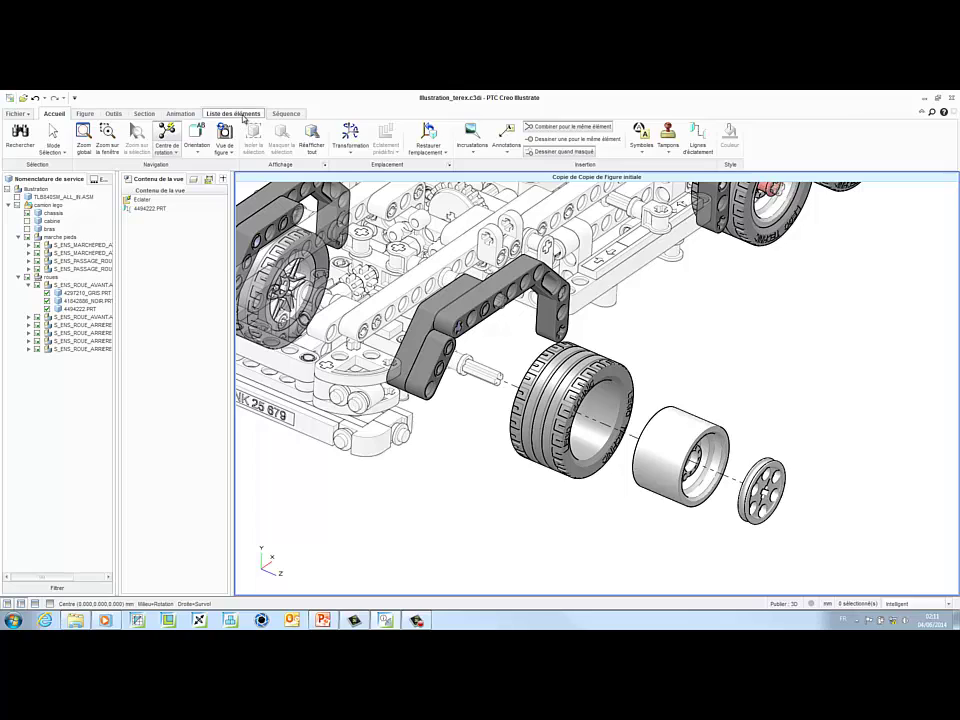
Add item-list callouts 1, 2 and 3 to the exploded front wheel's hub cover, rim and tyre.
left_click(236, 113)
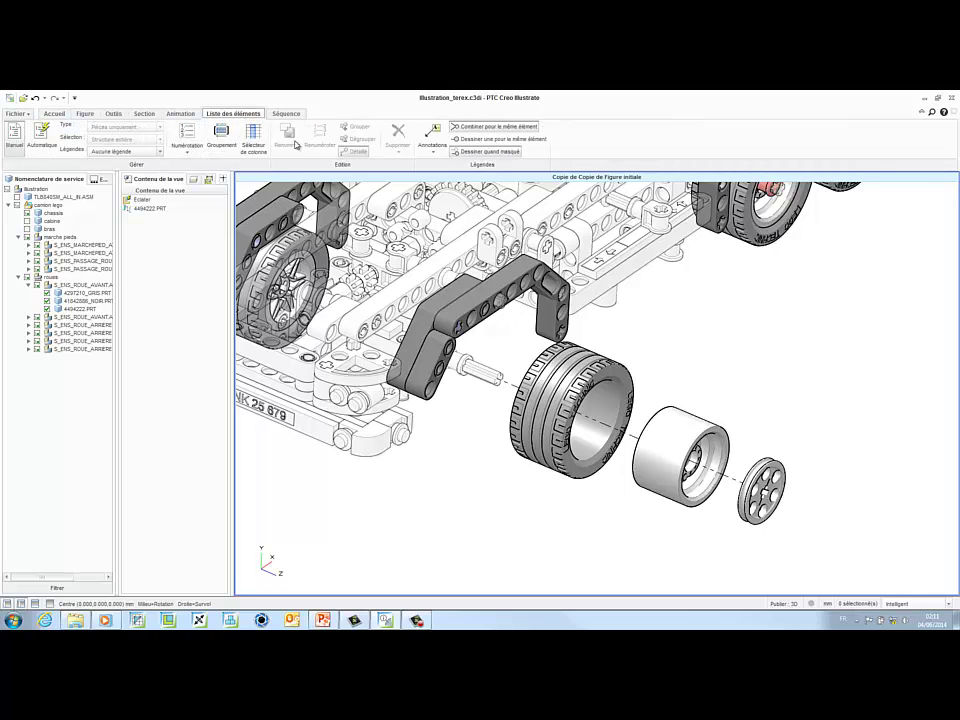
left_click(436, 147)
left_click(463, 185)
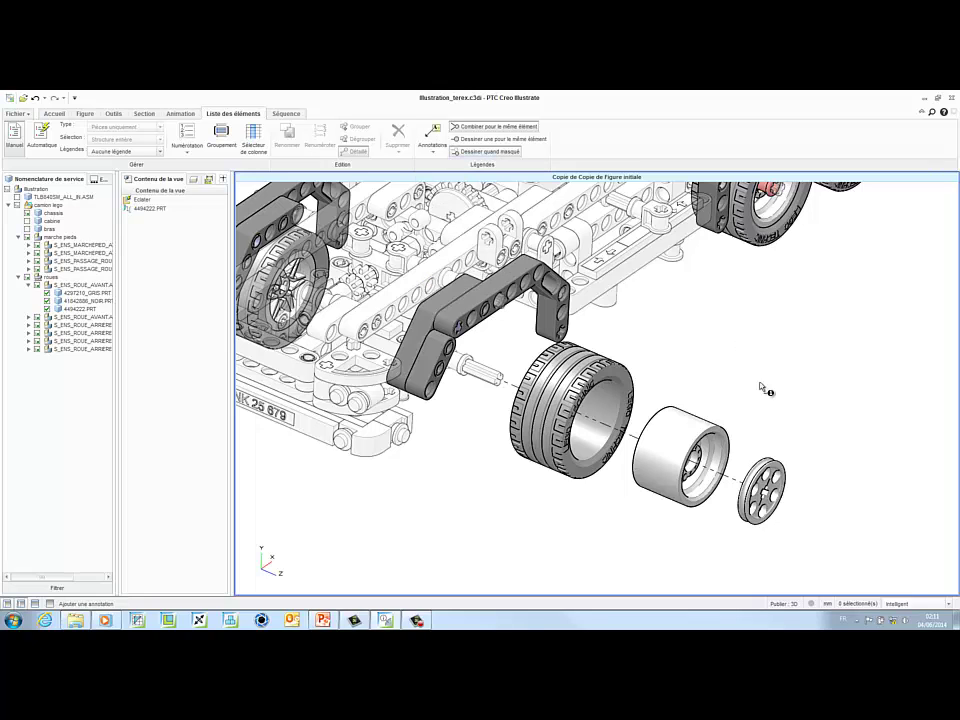
left_click(787, 472)
left_click(865, 378)
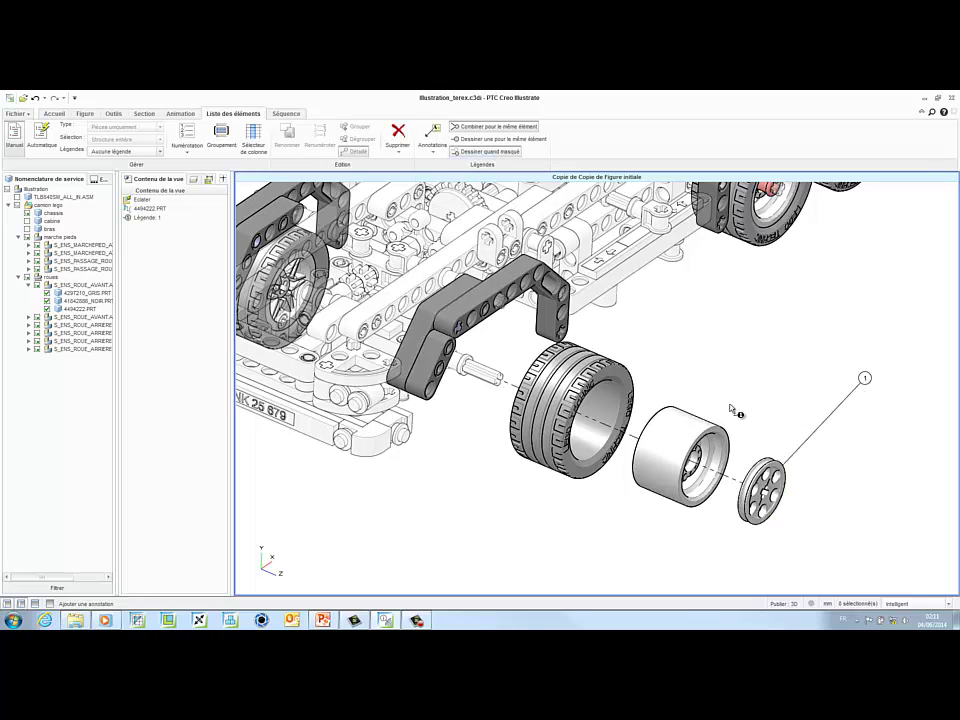
left_click(692, 431)
left_click(779, 366)
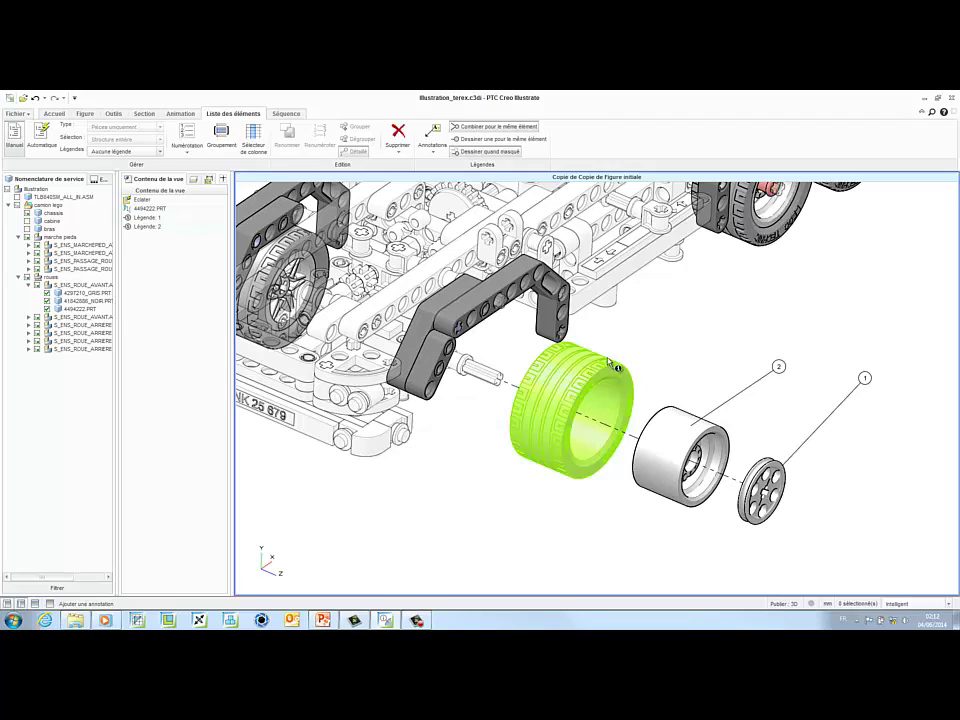
left_click(693, 339)
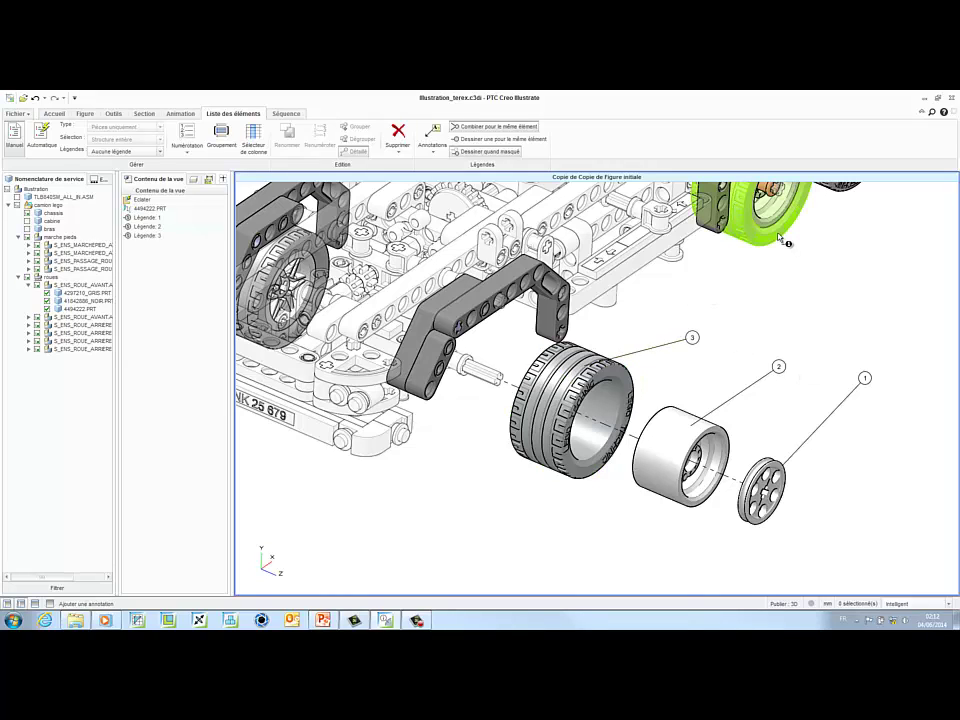
Try adding callouts to the rear wheel's tyre and hub area, and undo both.
left_click(839, 314)
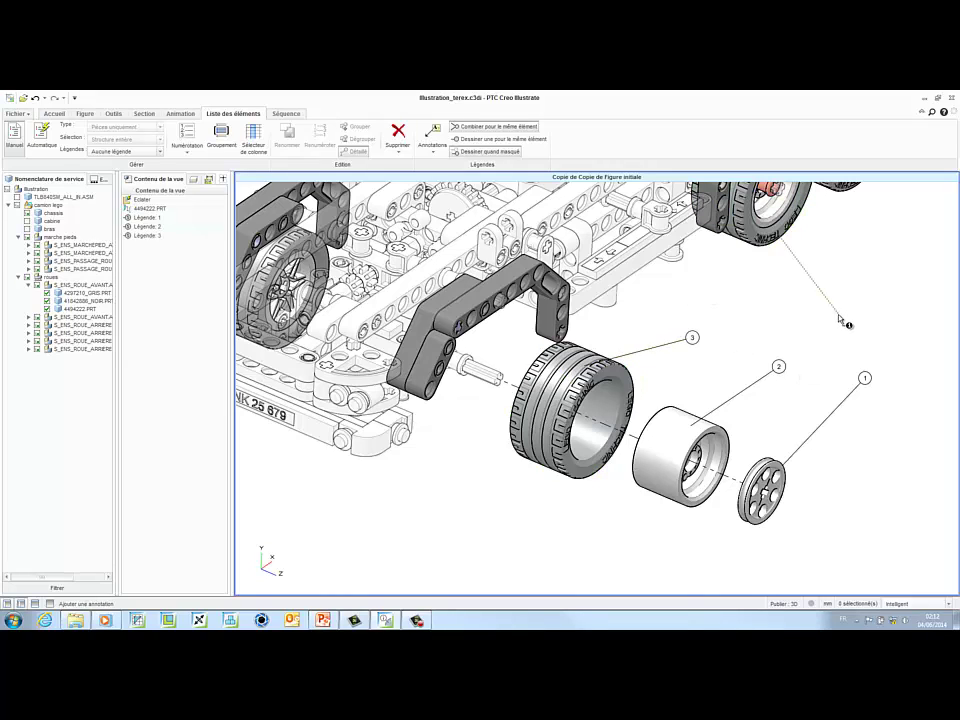
left_click(783, 205)
left_click(877, 229)
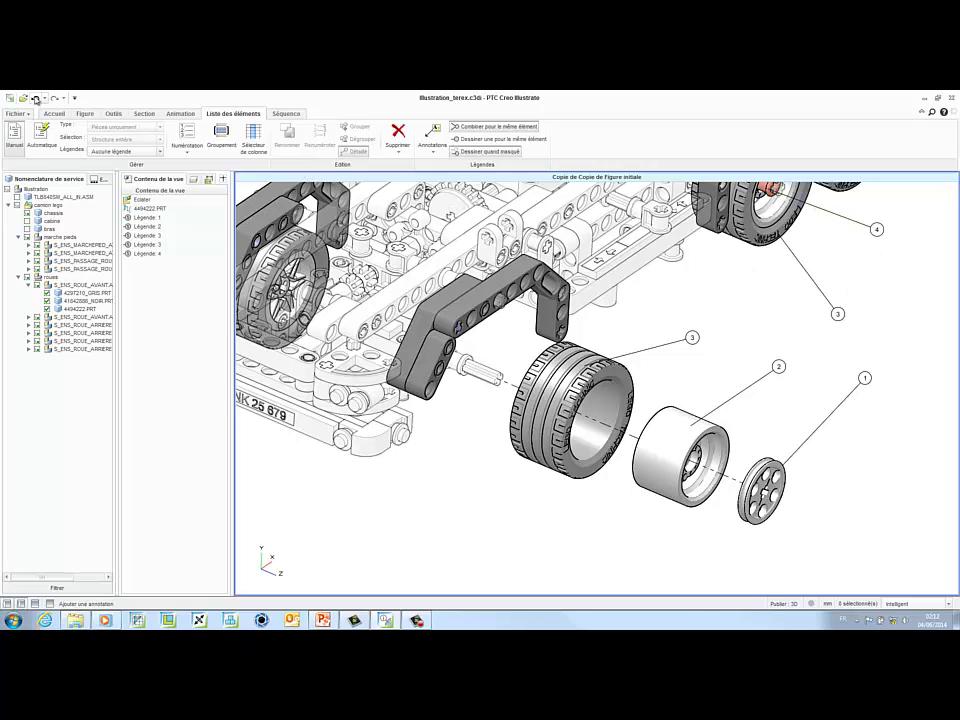
left_click(35, 99)
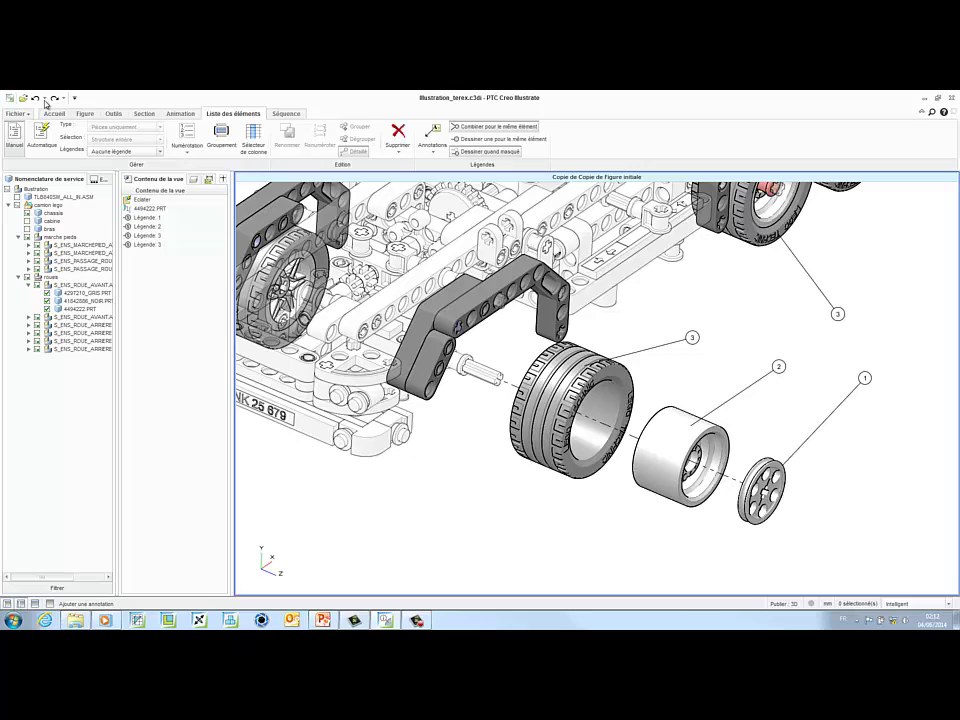
left_click(35, 99)
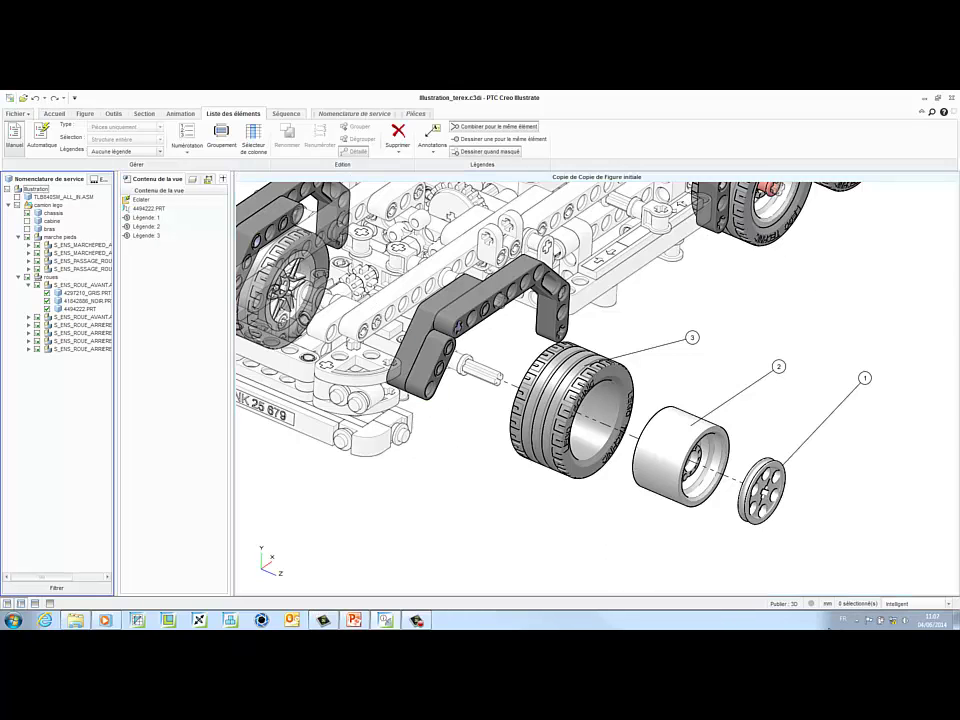
Duplicate the figure Copie de Copie de Figure initiale.
left_click(85, 113)
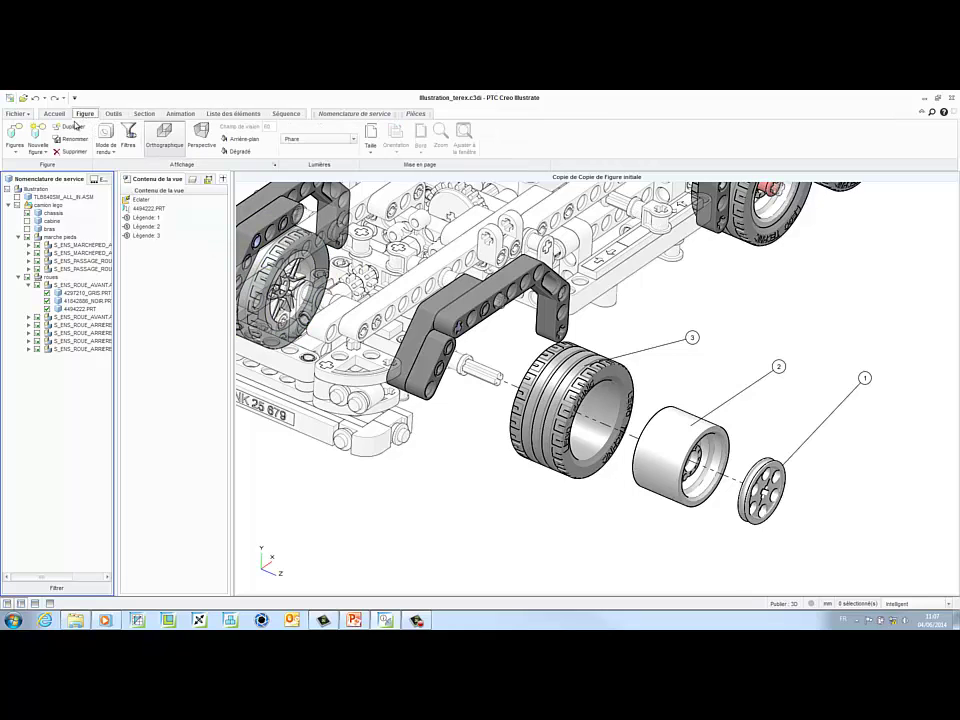
left_click(70, 127)
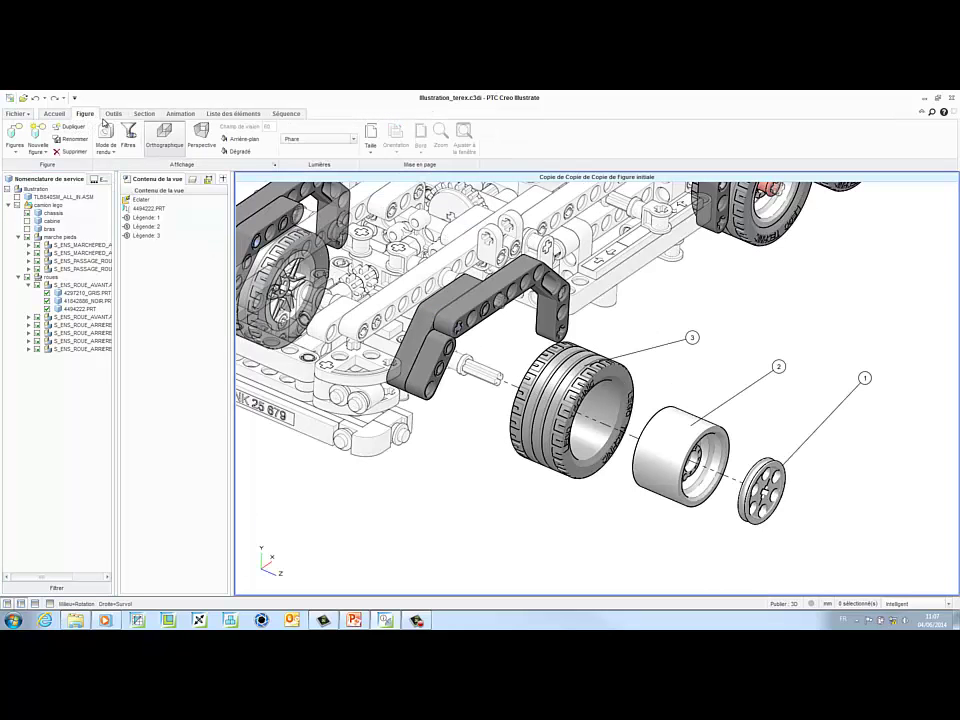
Delete TLB840SM_ALL_IN.ASM from the service bill of materials in structure editing, and close the edit mode.
left_click(113, 113)
left_click(18, 138)
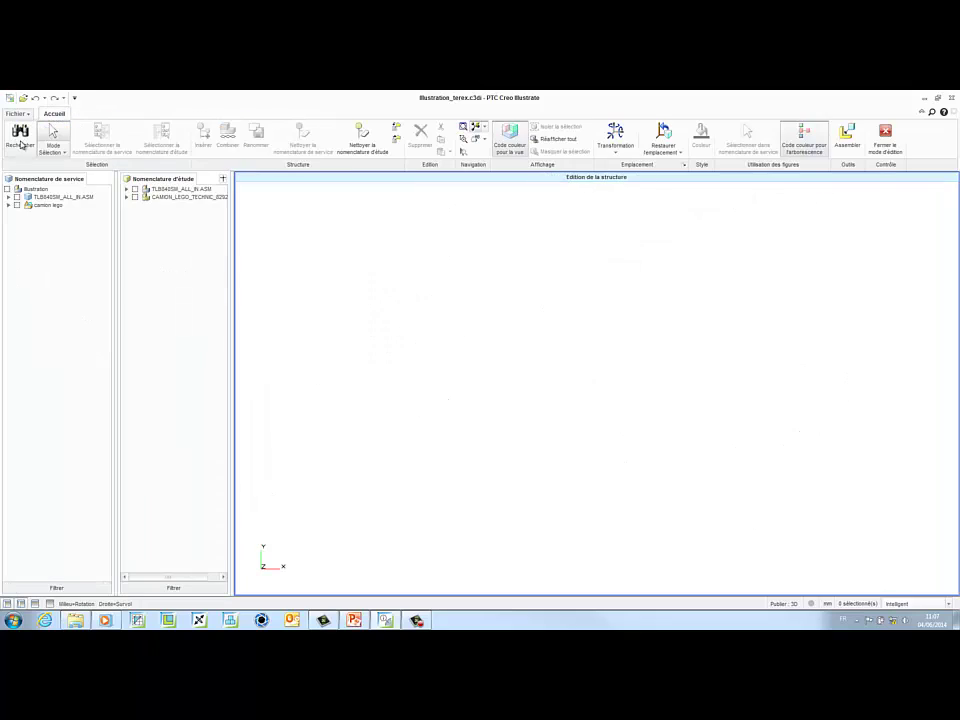
left_click(38, 197)
right_click(38, 197)
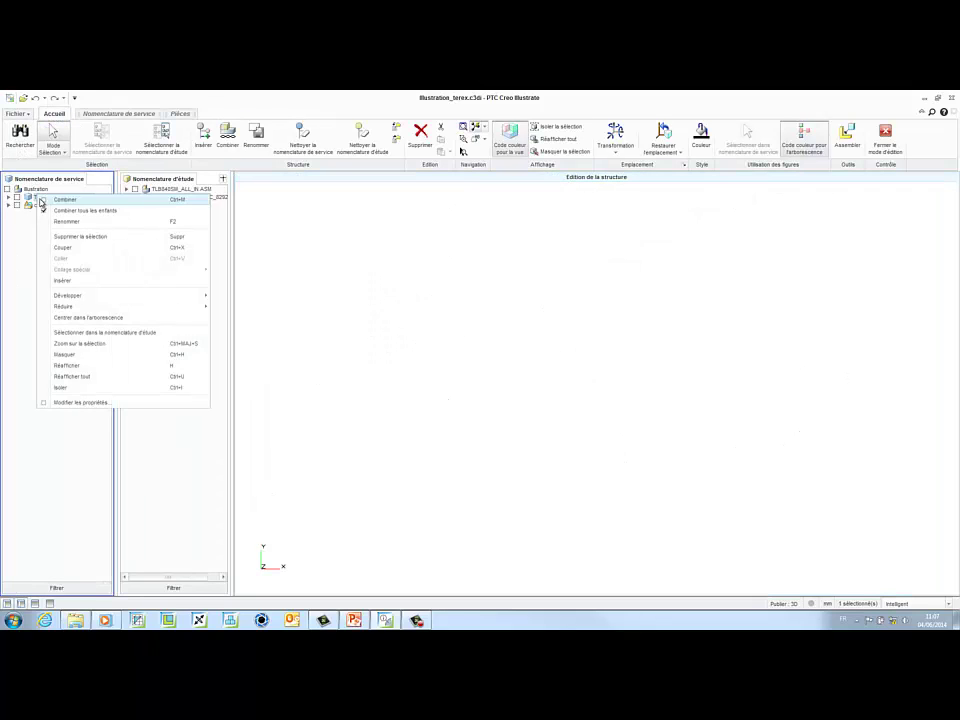
left_click(60, 238)
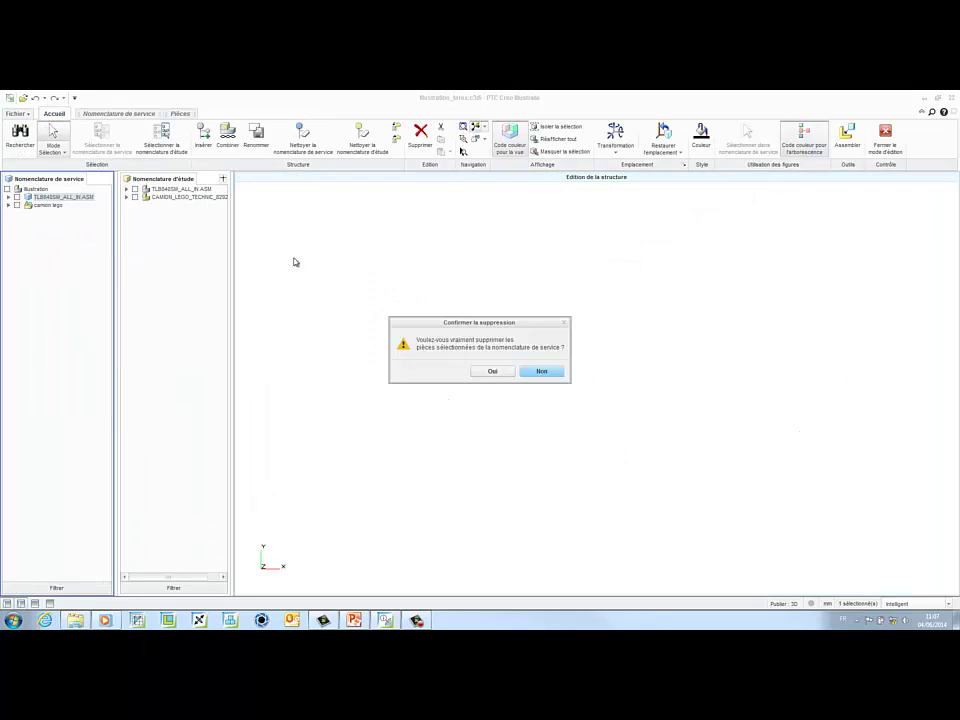
left_click(484, 373)
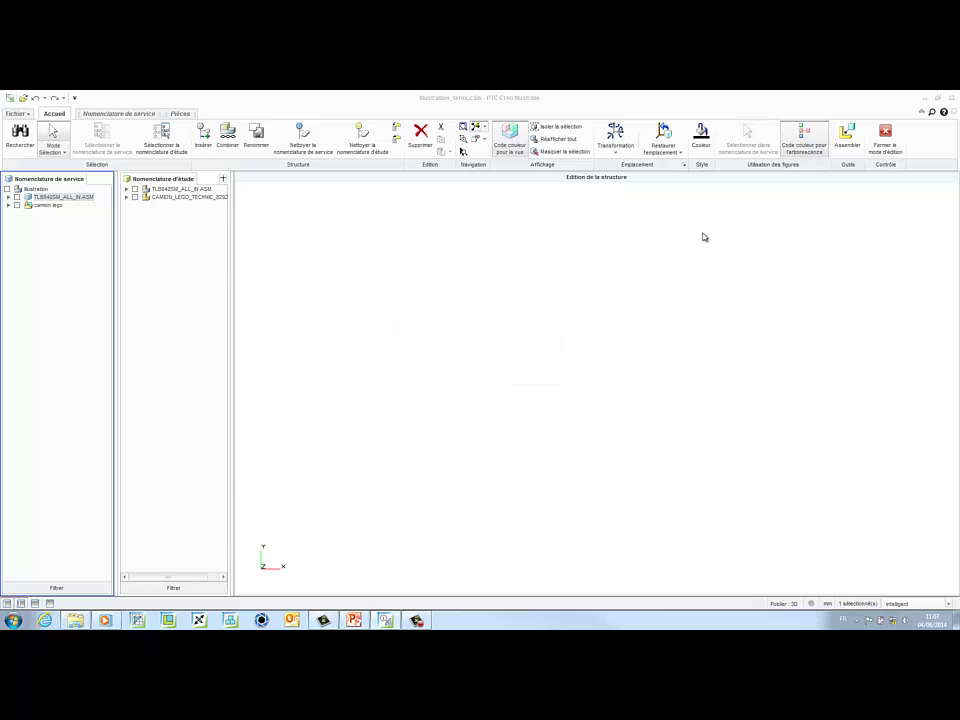
left_click(882, 148)
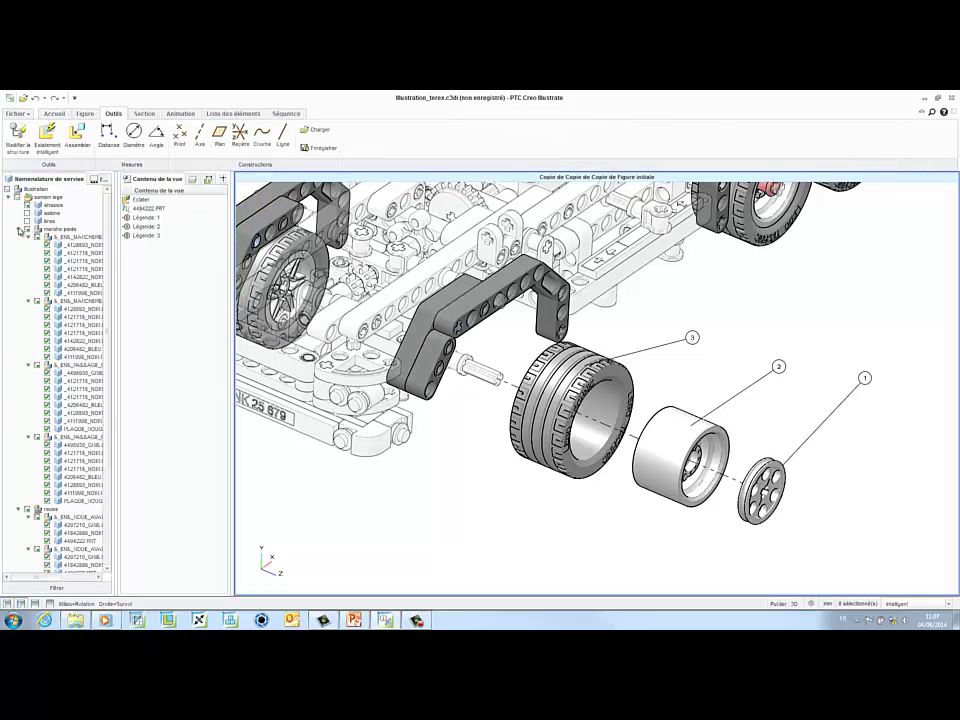
Collapse the marche pieds and roues groups and hide all the roues parts in the figure.
left_click(18, 229)
left_click(18, 237)
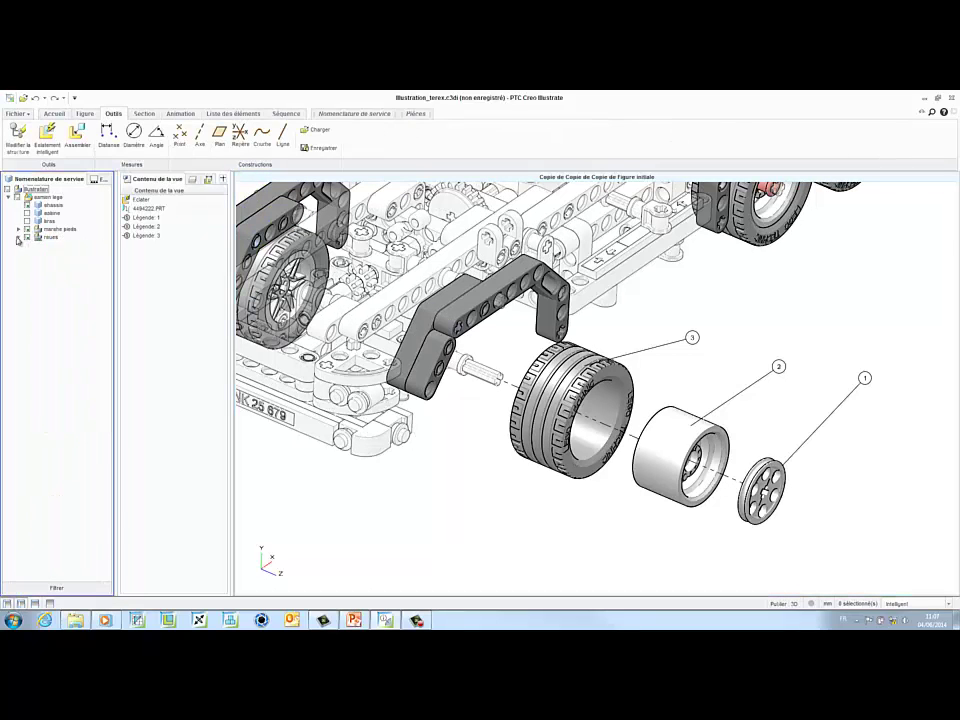
left_click(27, 238)
Explode all the marche pieds parts with the smart explode, bidirectionally along the global Z axis from the model centre.
scroll(625, 508, "down", 6)
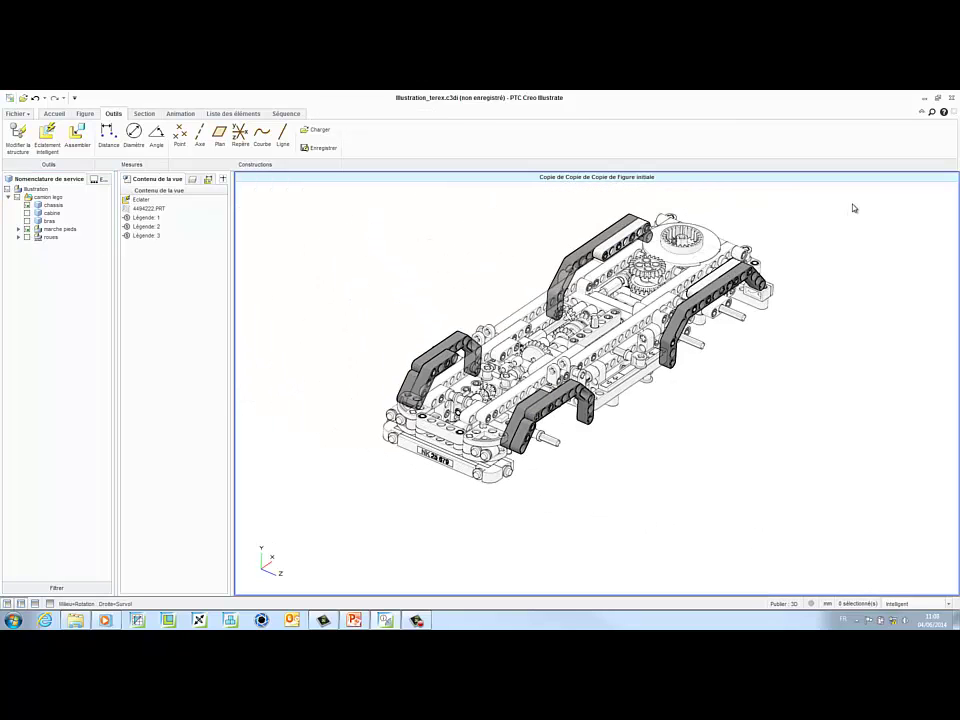
left_click_drag(853, 208, 317, 557)
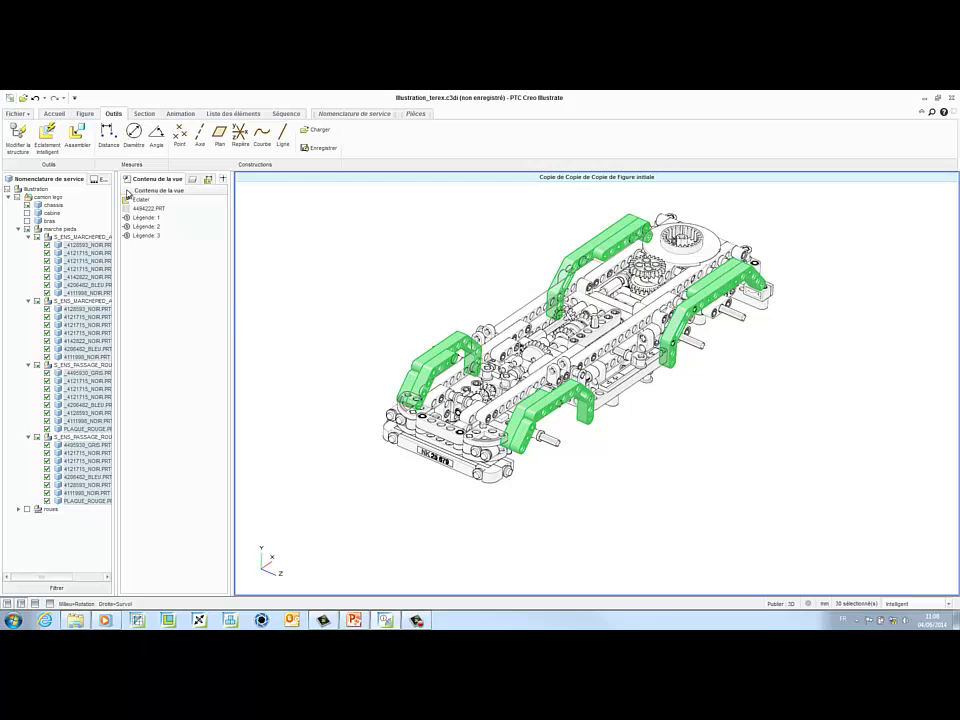
left_click(49, 139)
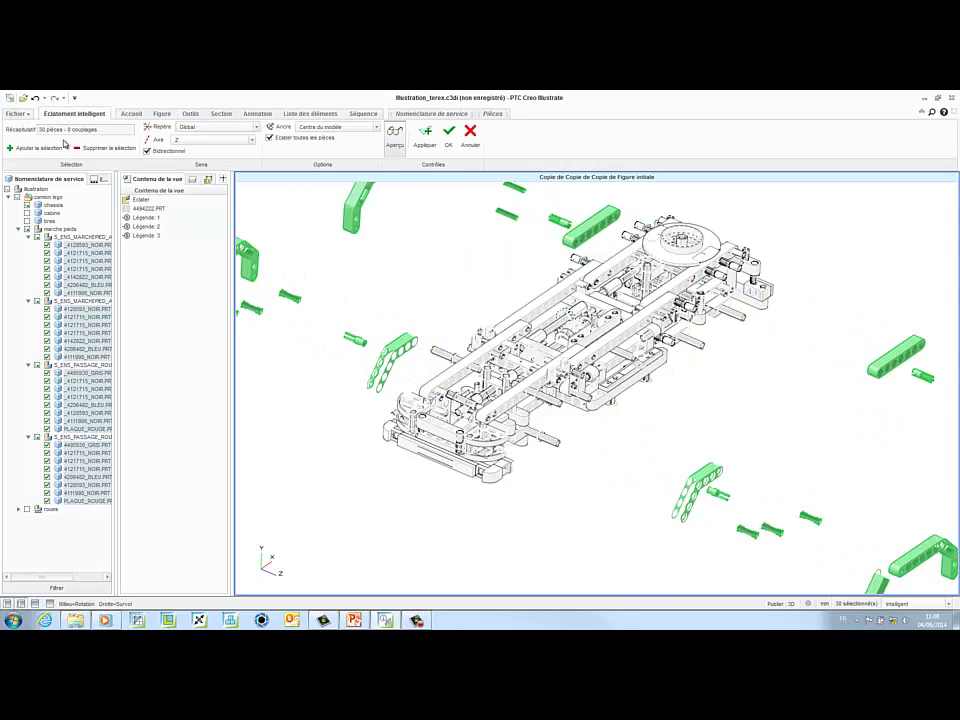
scroll(487, 370, "down", 3)
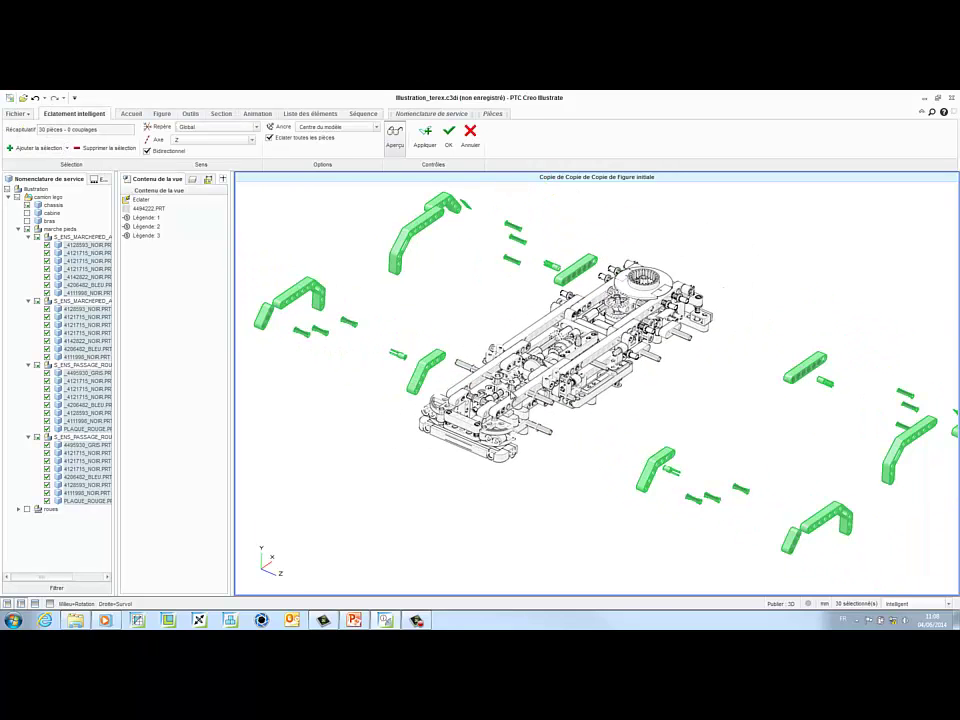
mouse_move(461, 347)
middle_mouse_down()
mouse_move(462, 339)
mouse_move(464, 349)
middle_mouse_up()
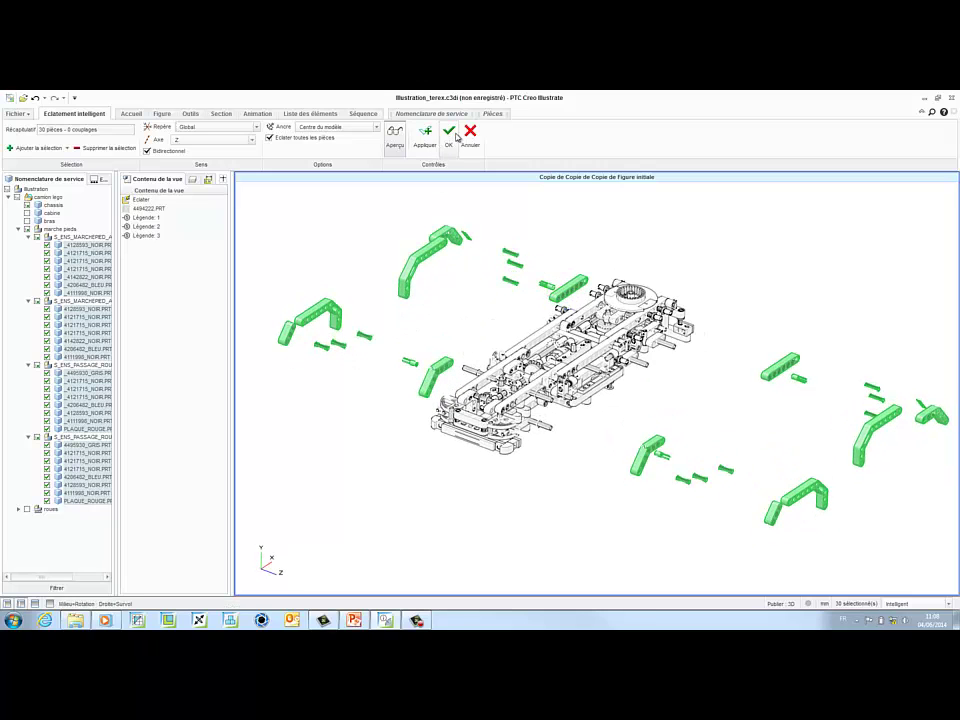
left_click(449, 138)
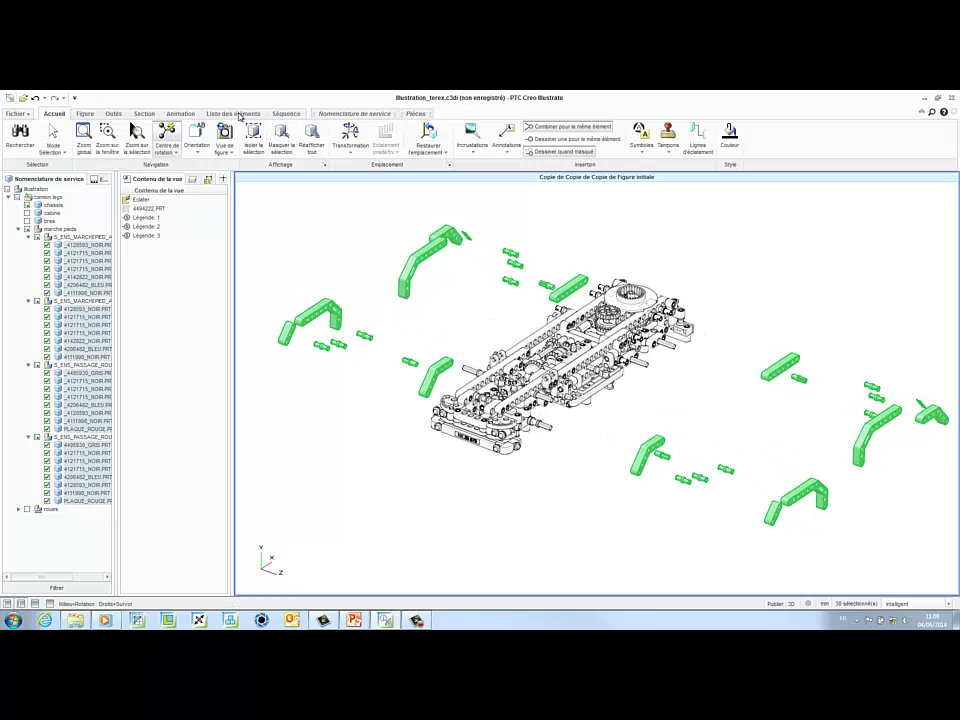
Generate an automatic item list replacing the current items, numbered 1, 2, 3 from 1 with increment 1, with one callout per item.
left_click(233, 113)
left_click(41, 138)
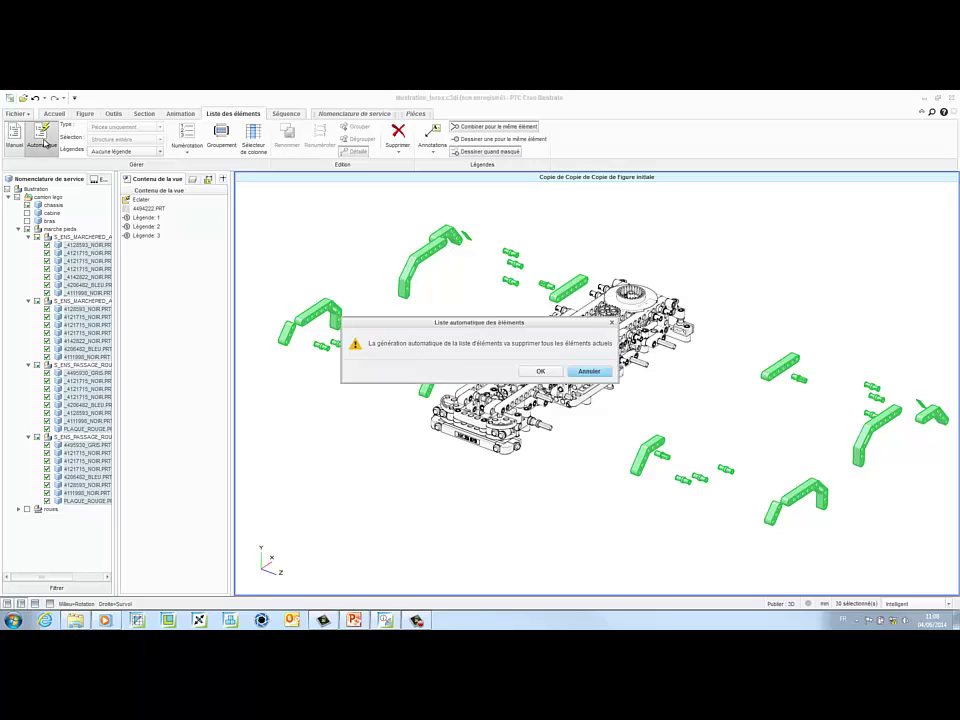
left_click(536, 373)
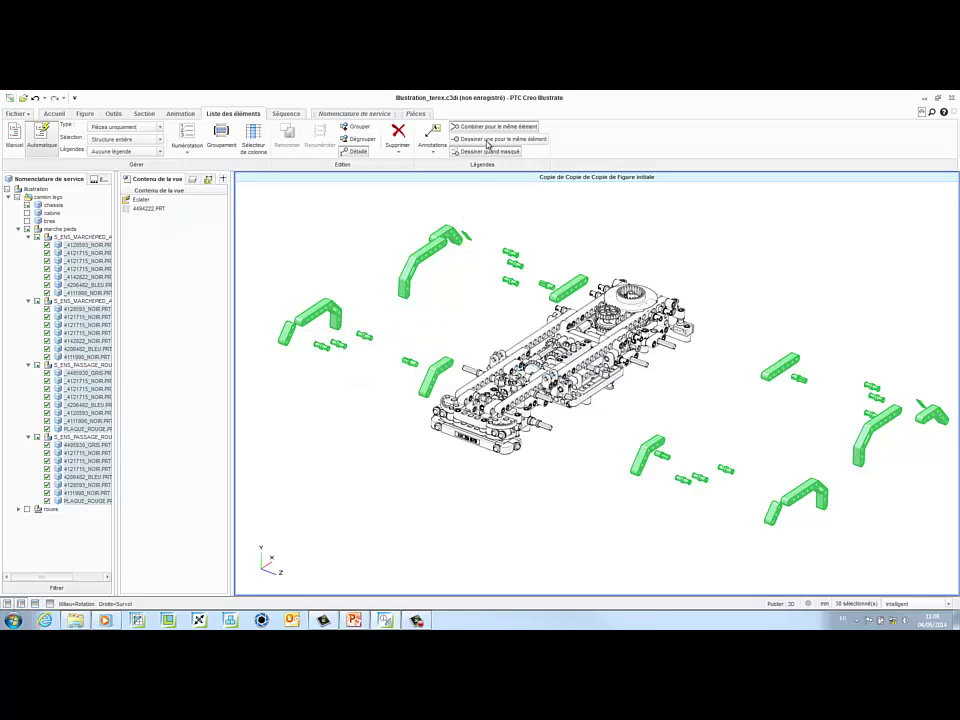
left_click(186, 148)
left_click(197, 165)
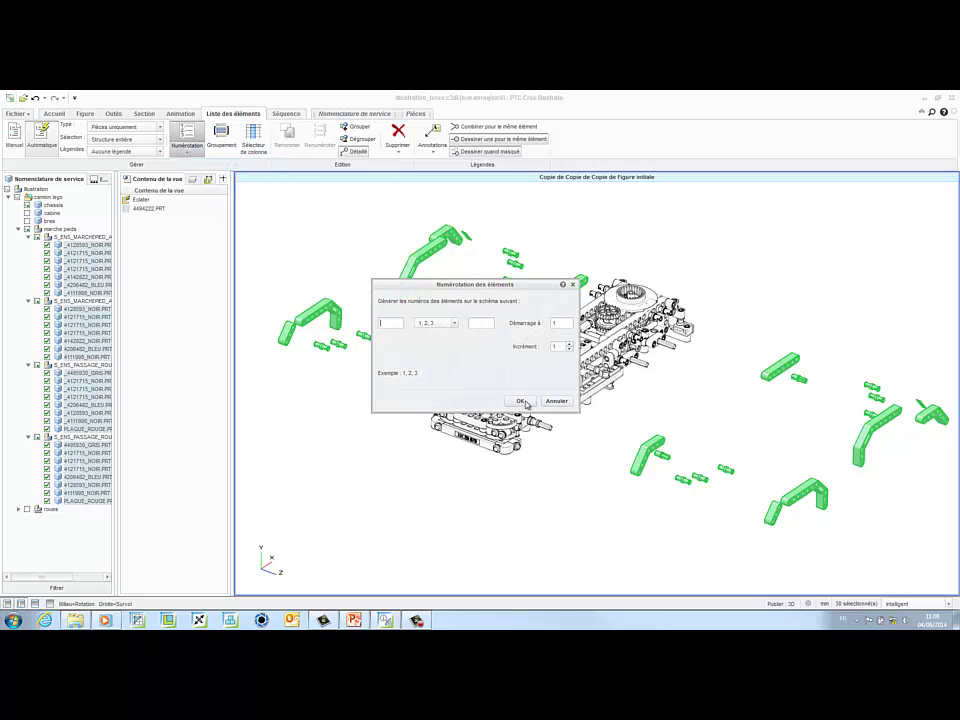
left_click(525, 403)
Add item-number callouts to the exploded figure for the generated item list.
left_click(140, 152)
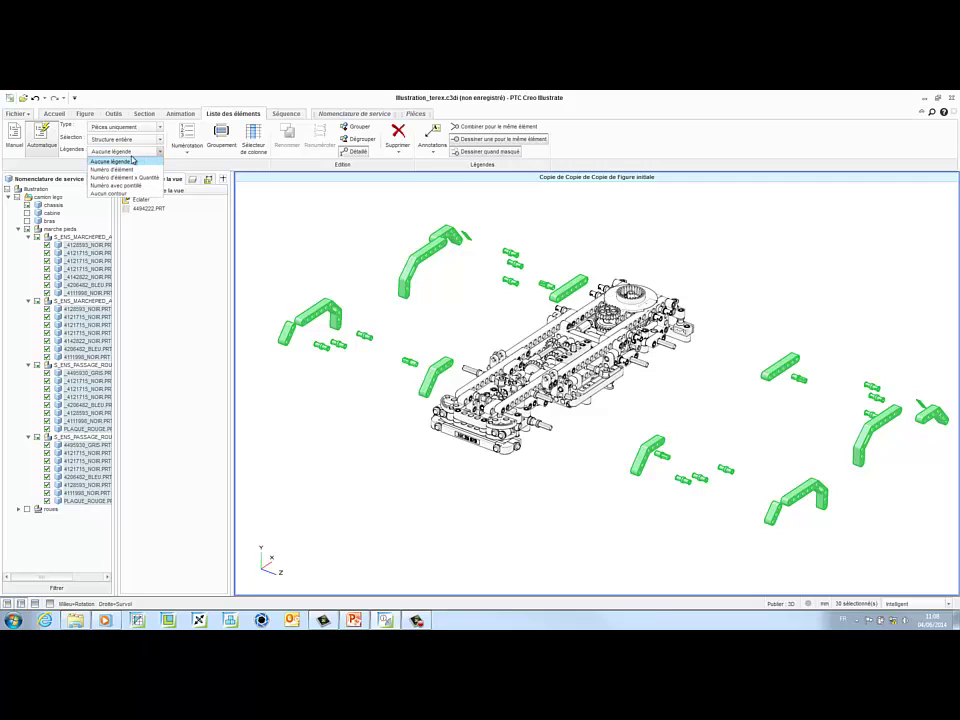
left_click(128, 171)
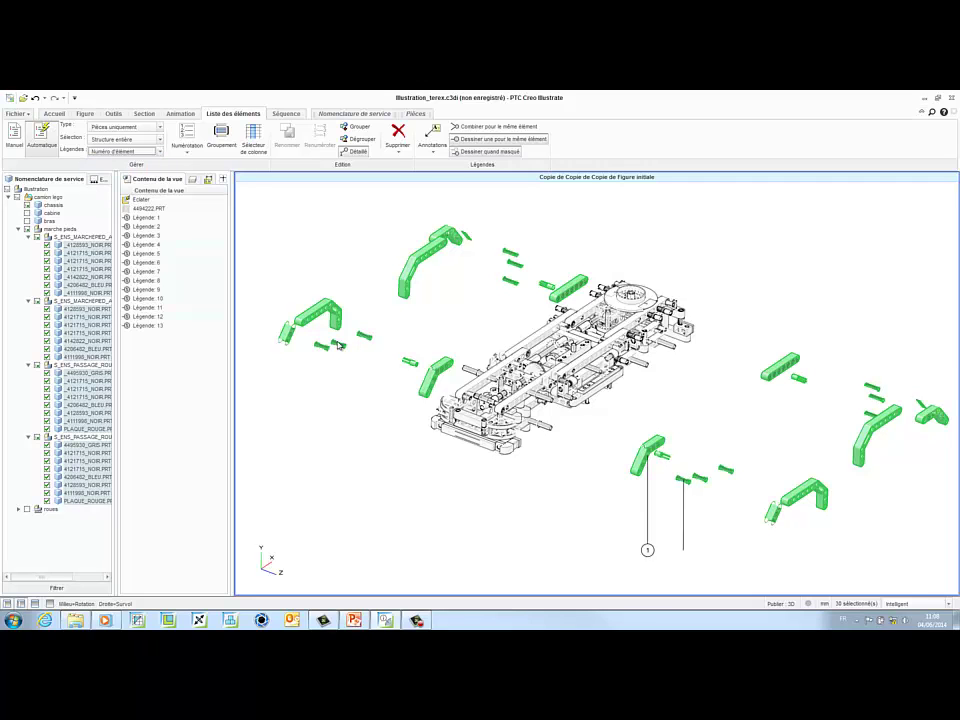
left_click(349, 448)
scroll(349, 448, "down", 2)
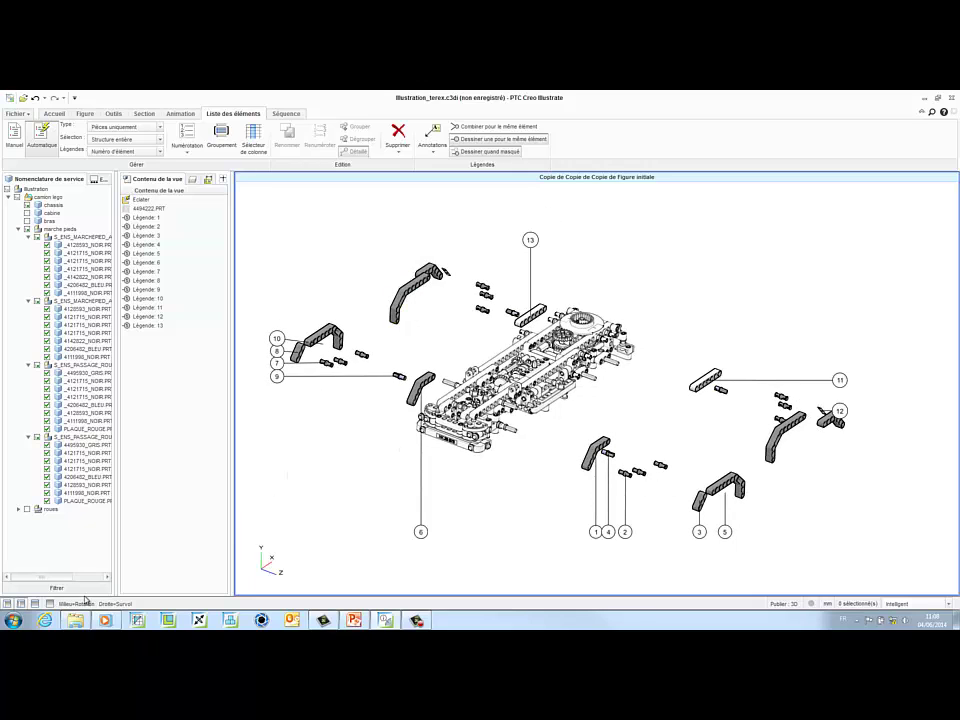
Display the item list beneath the figure, and examine the attributes and notes of the exploded parts.
left_click(35, 604)
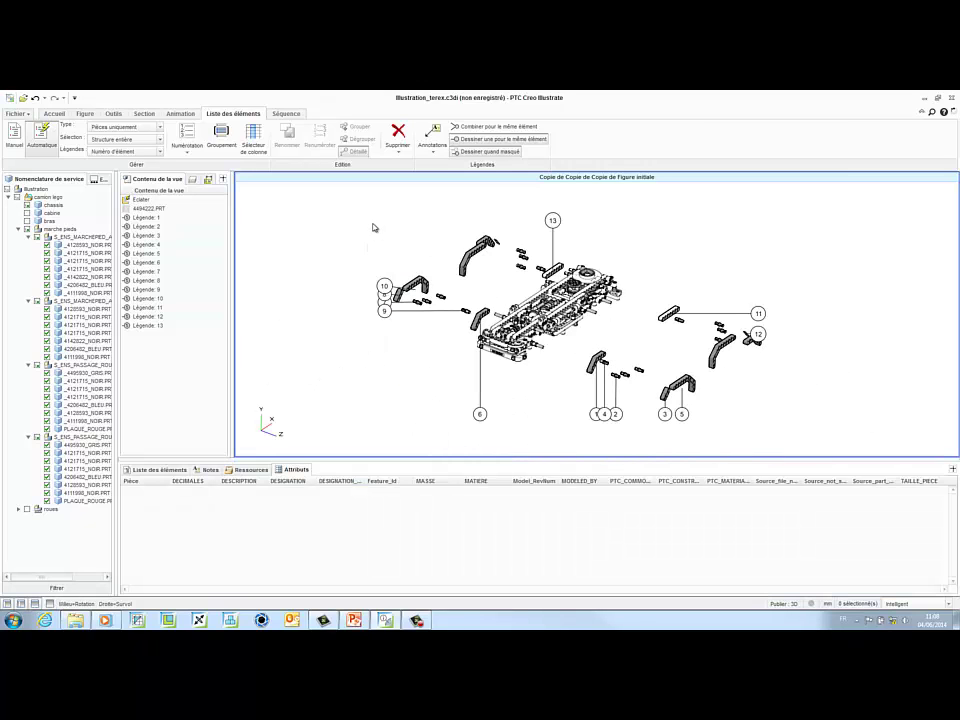
left_click_drag(373, 228, 795, 446)
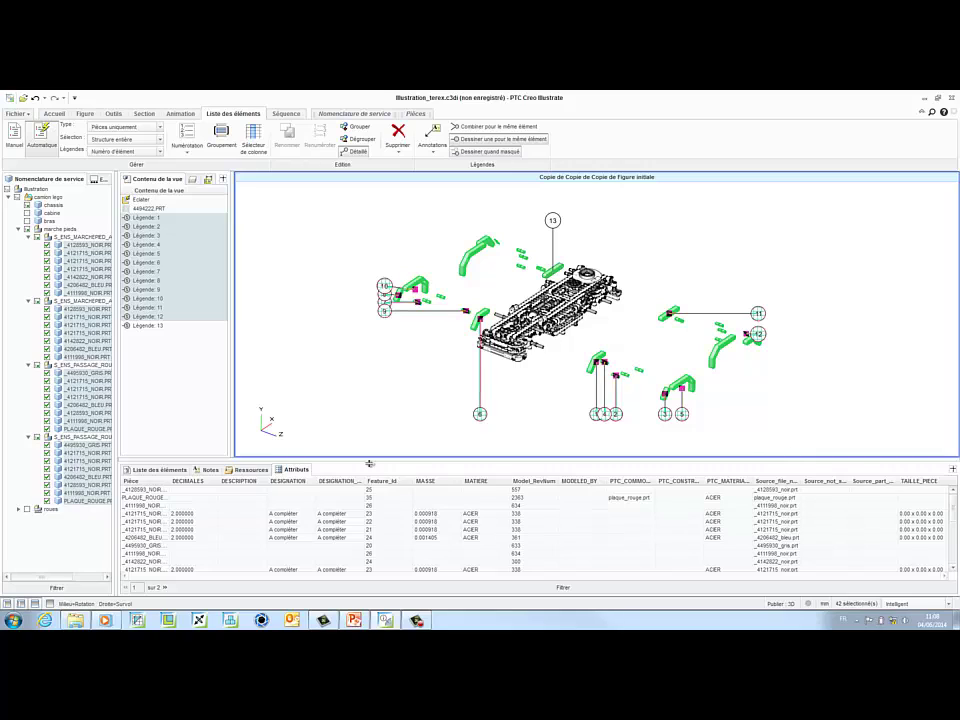
left_click(177, 470)
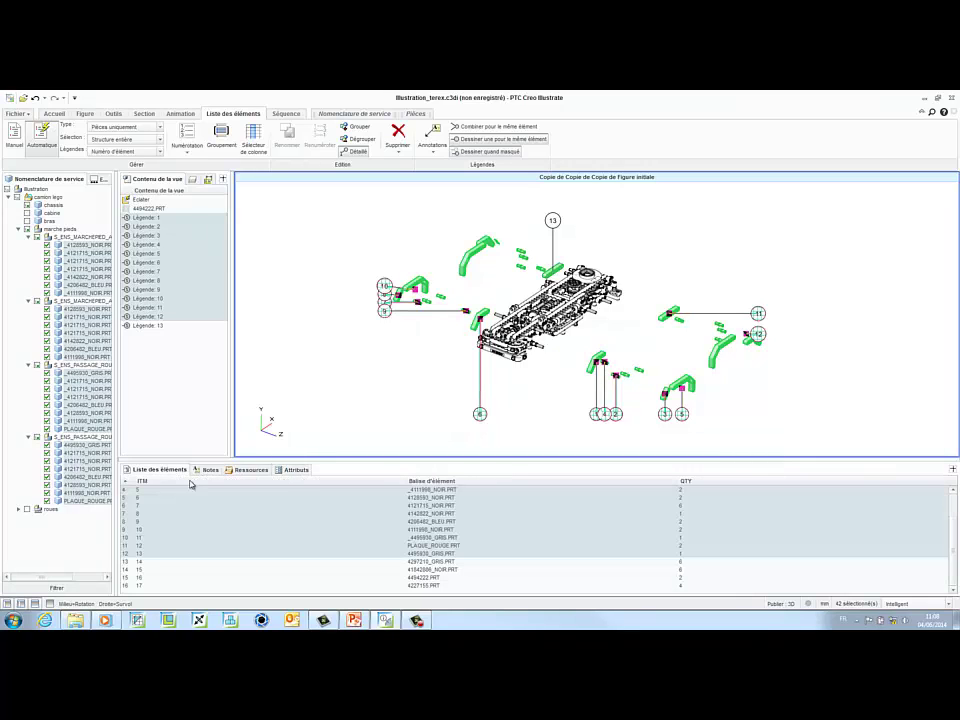
left_click(293, 470)
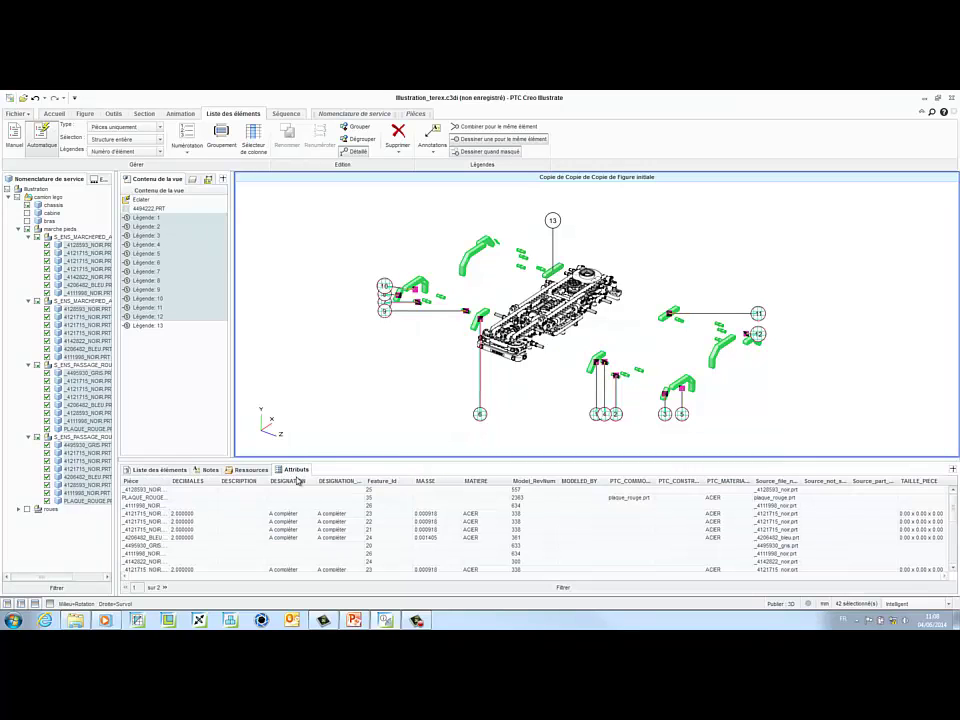
left_click(205, 470)
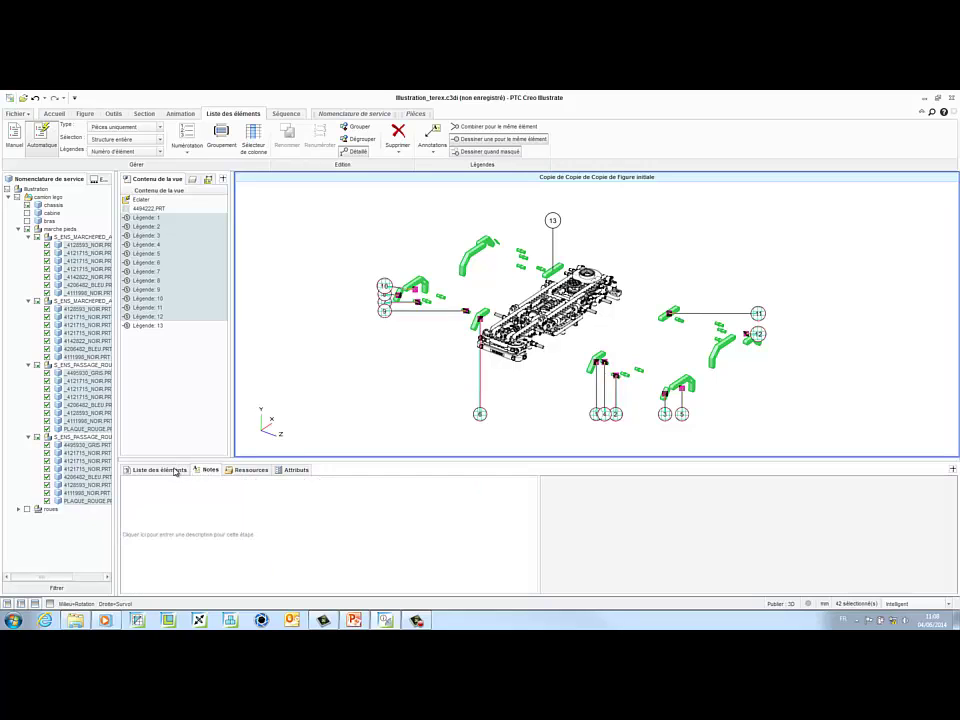
left_click(150, 470)
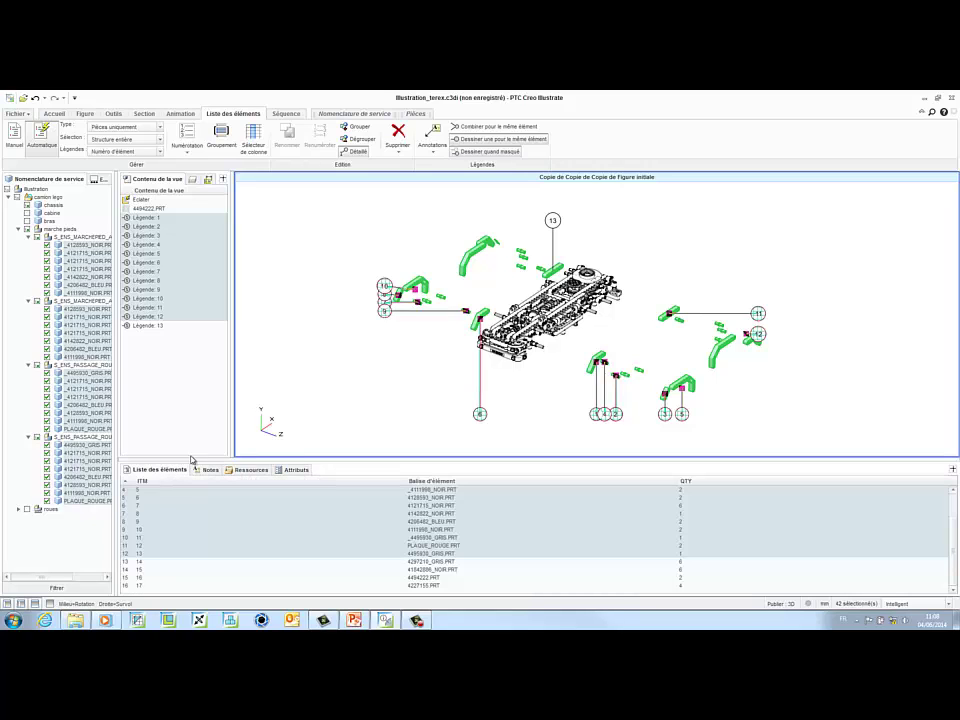
Add the Feature_Id field from the PVS file properties as an item list column, and narrow the ITM column.
left_click(255, 141)
left_click(421, 280)
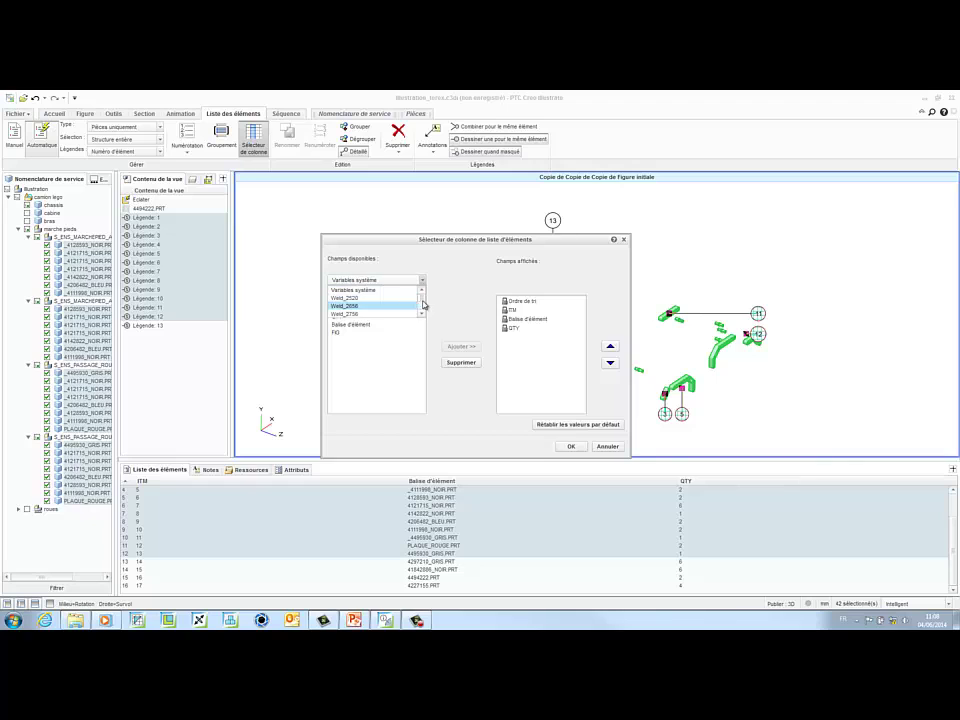
scroll(423, 305, "down", 2)
left_click(380, 315)
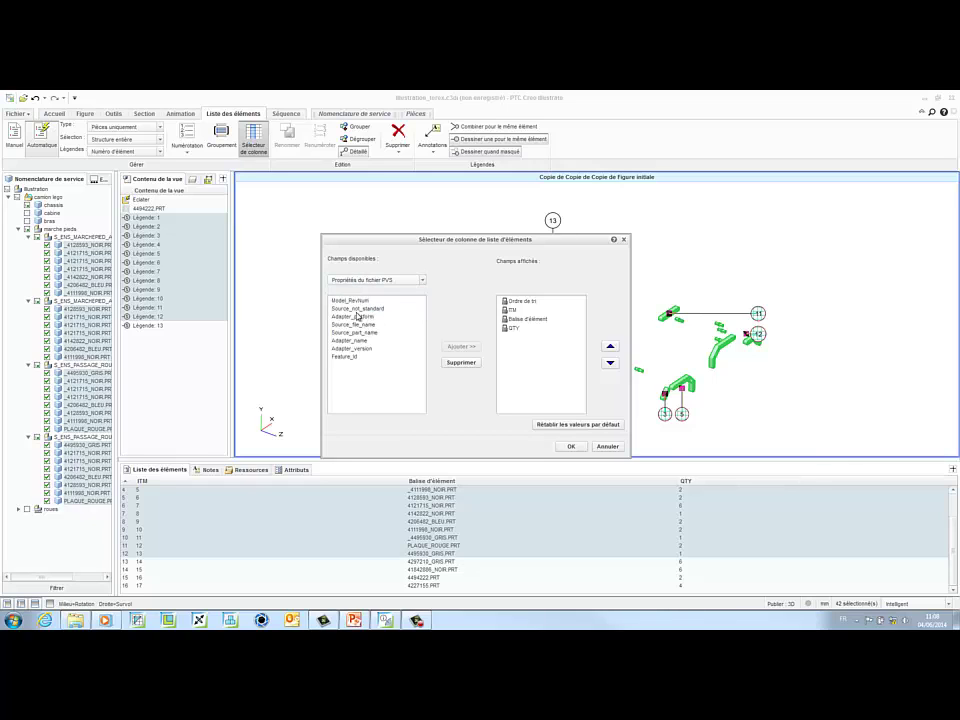
left_click(344, 357)
left_click(460, 347)
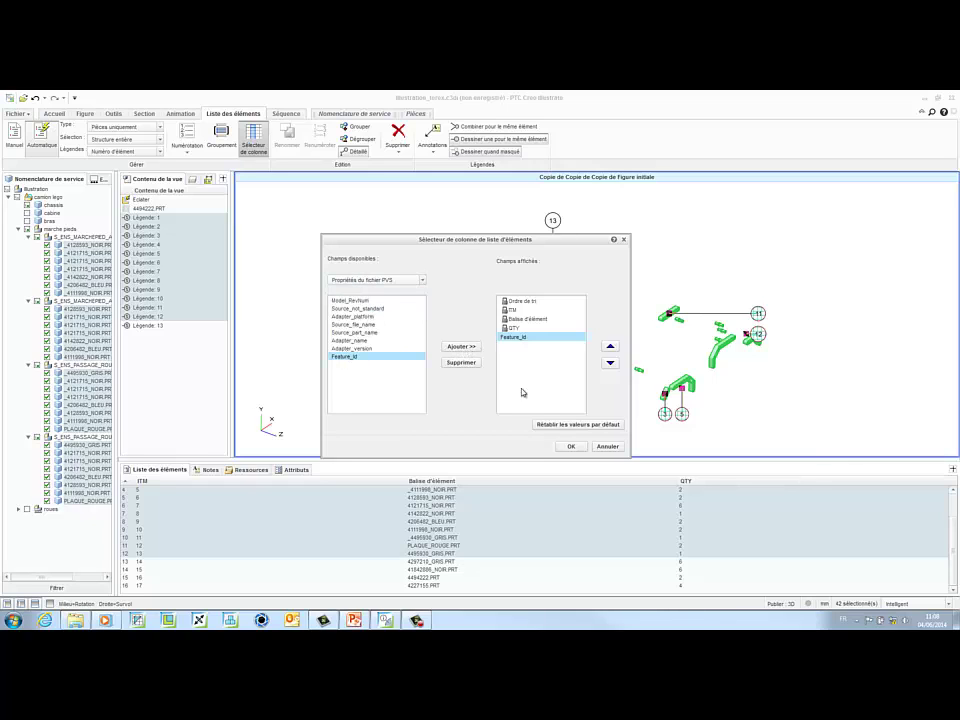
left_click(570, 446)
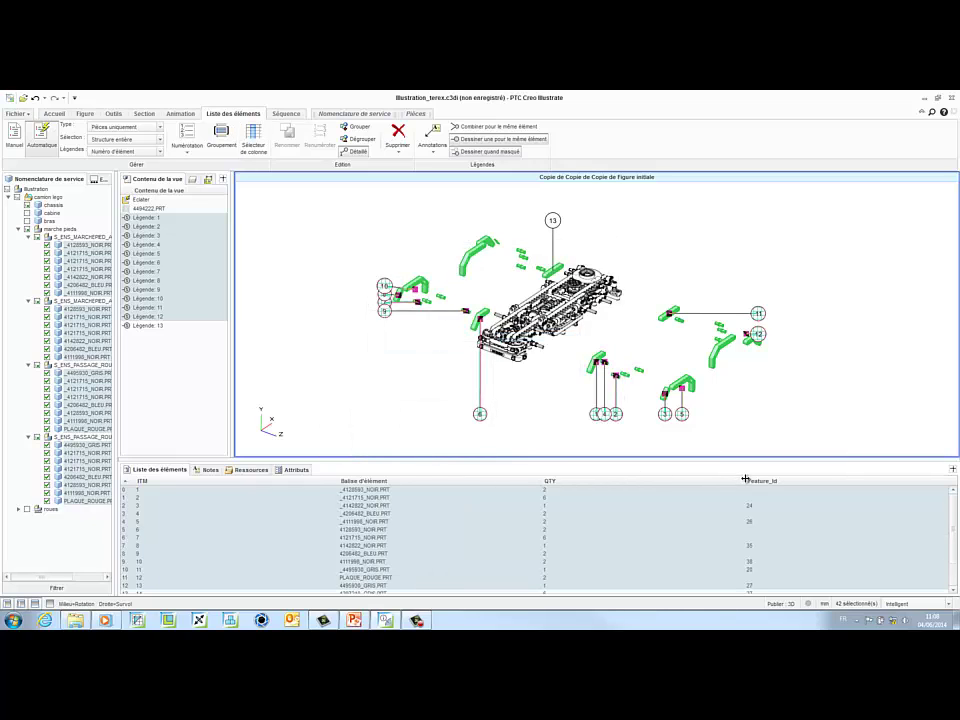
left_click_drag(745, 479, 697, 484)
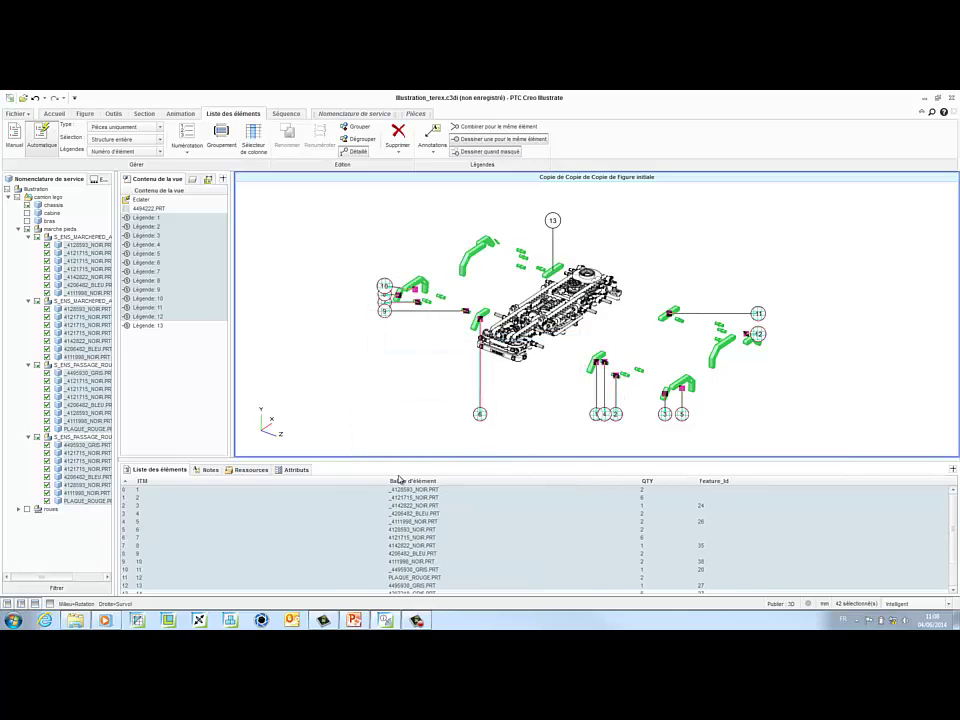
left_click_drag(388, 480, 186, 481)
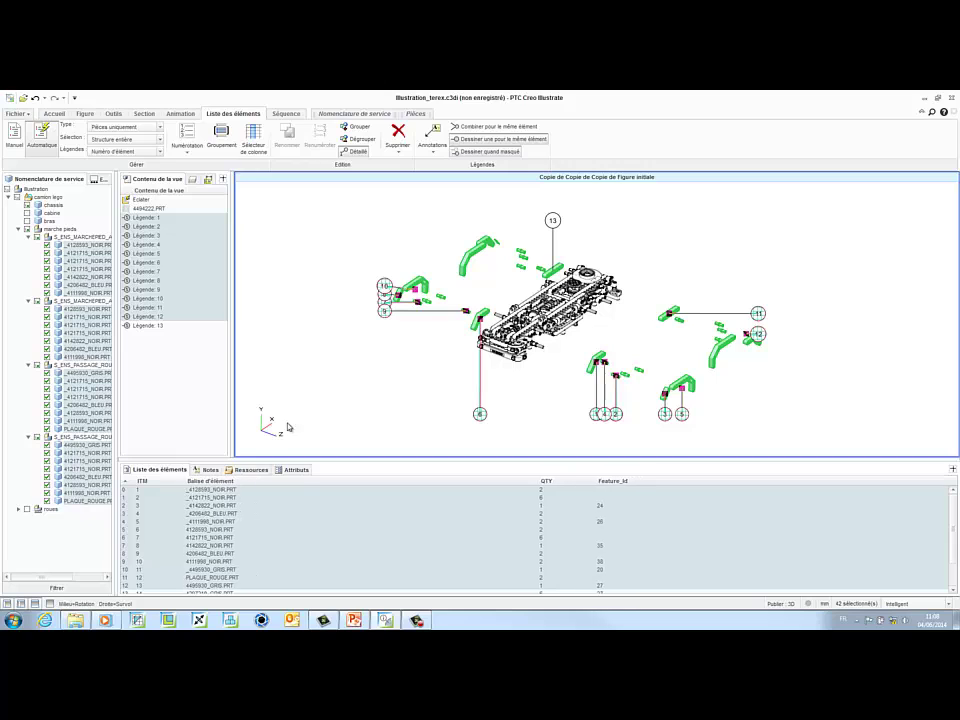
Locate items 4128593_NOIR.PRT and PLAQUE_ROUGE.PRT and callout 2 in the figure, and clear the selection.
left_click(317, 397)
left_click(200, 531)
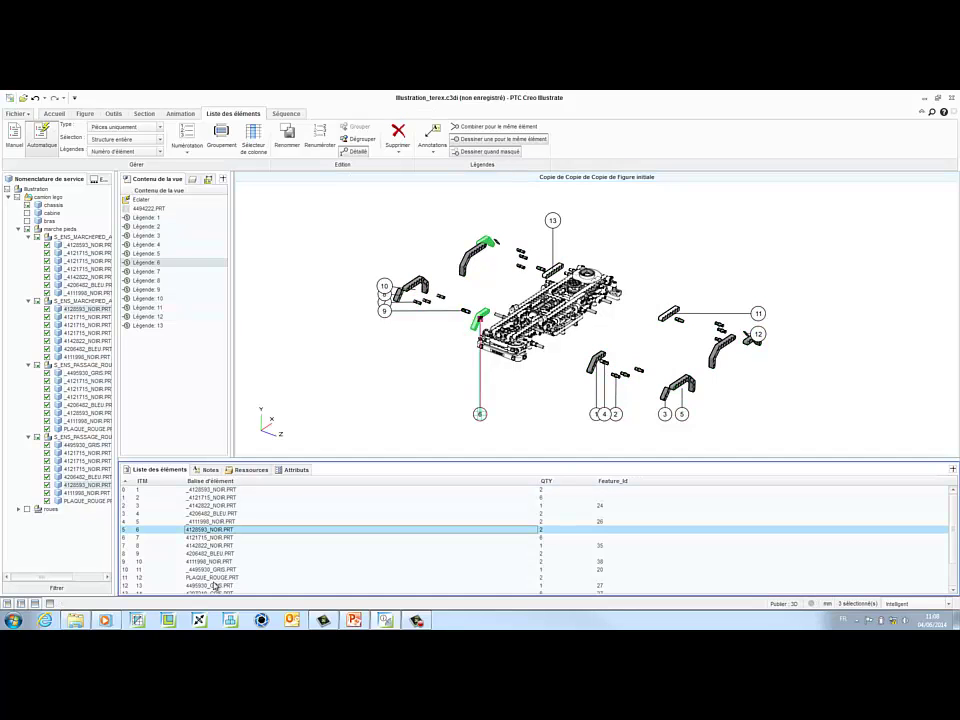
left_click(213, 580)
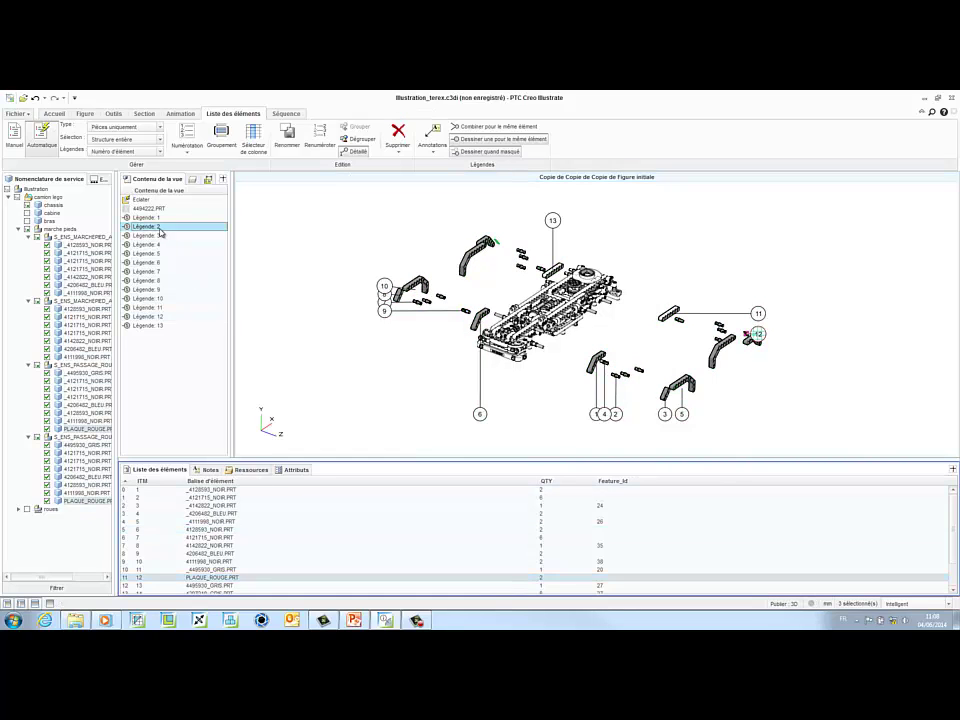
left_click(146, 226)
left_click(370, 345)
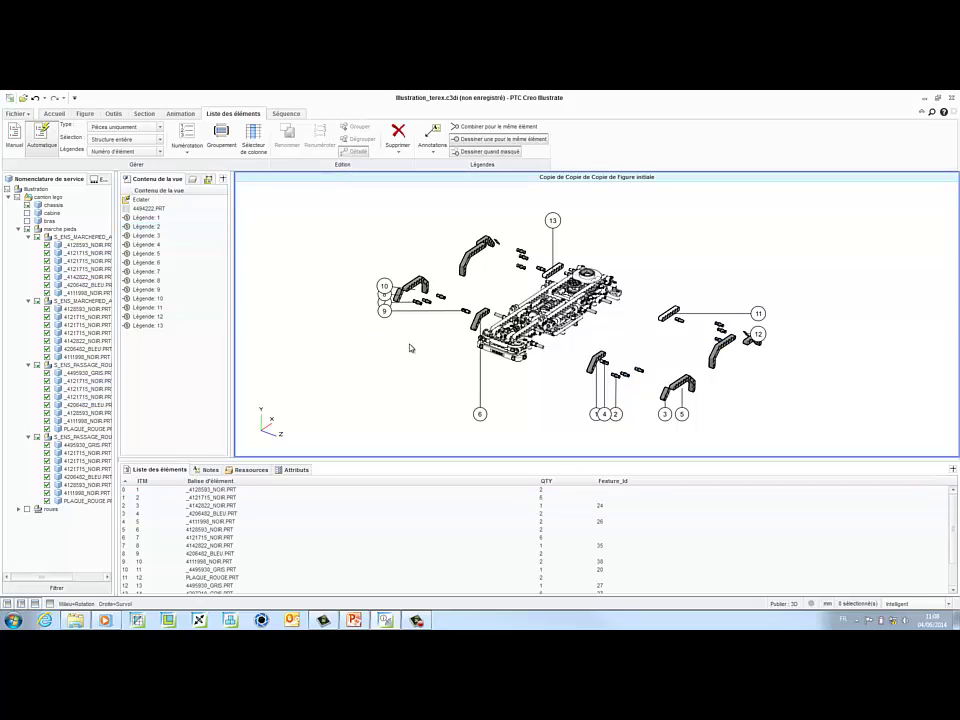
Add an Inset A detail of the red-striped plate at callout 12, placed in the empty area beneath the chassis.
left_click(54, 114)
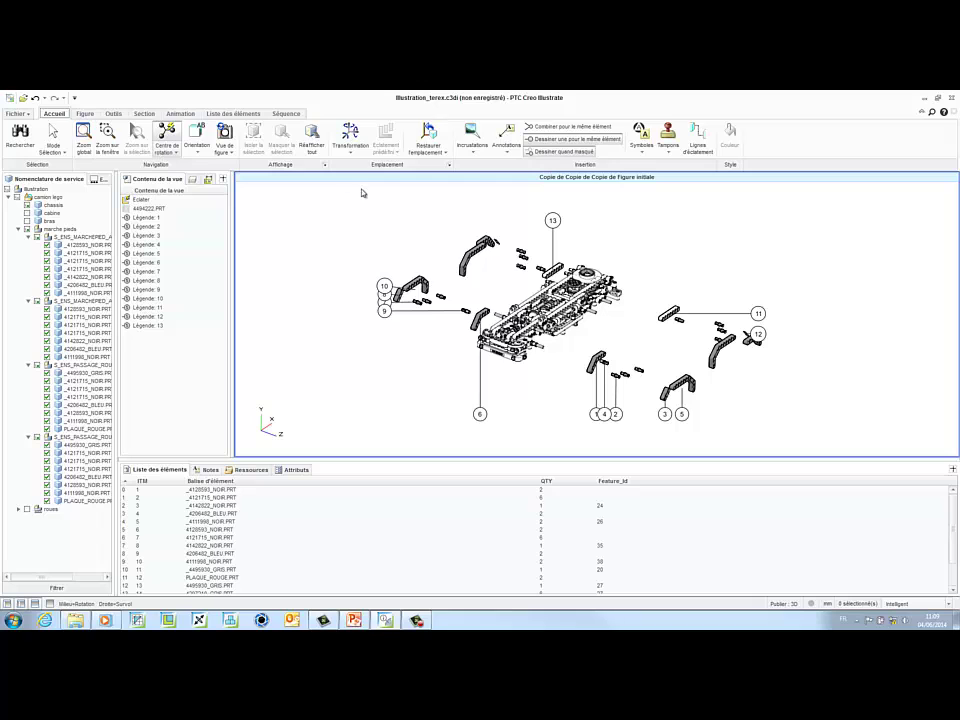
middle_click_drag(688, 317, 395, 233)
scroll(468, 395, "up", 5)
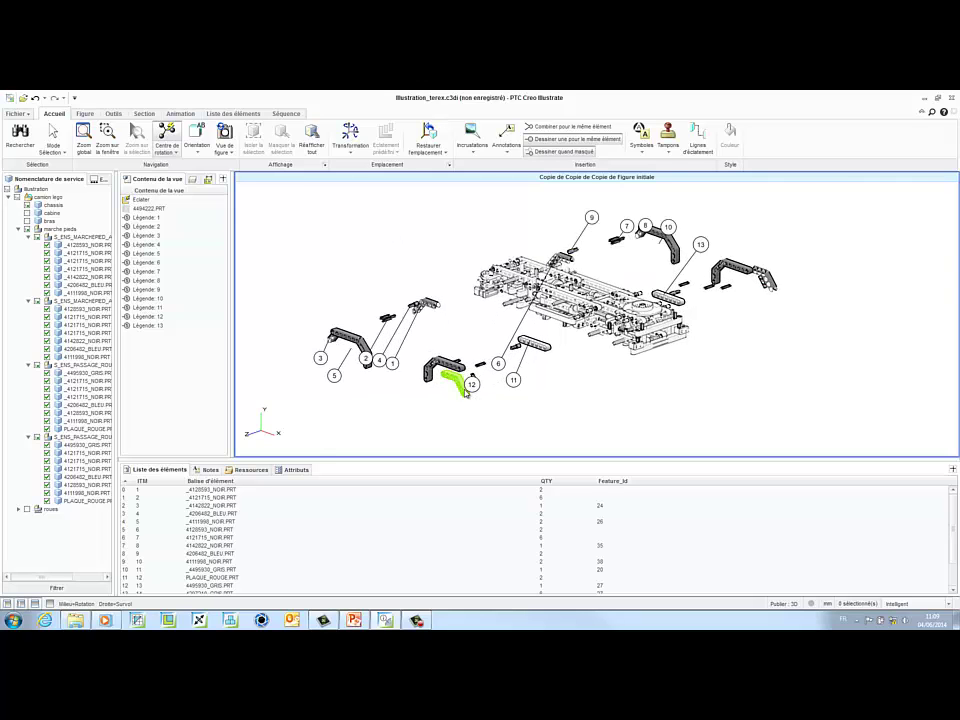
scroll(467, 387, "up", 1)
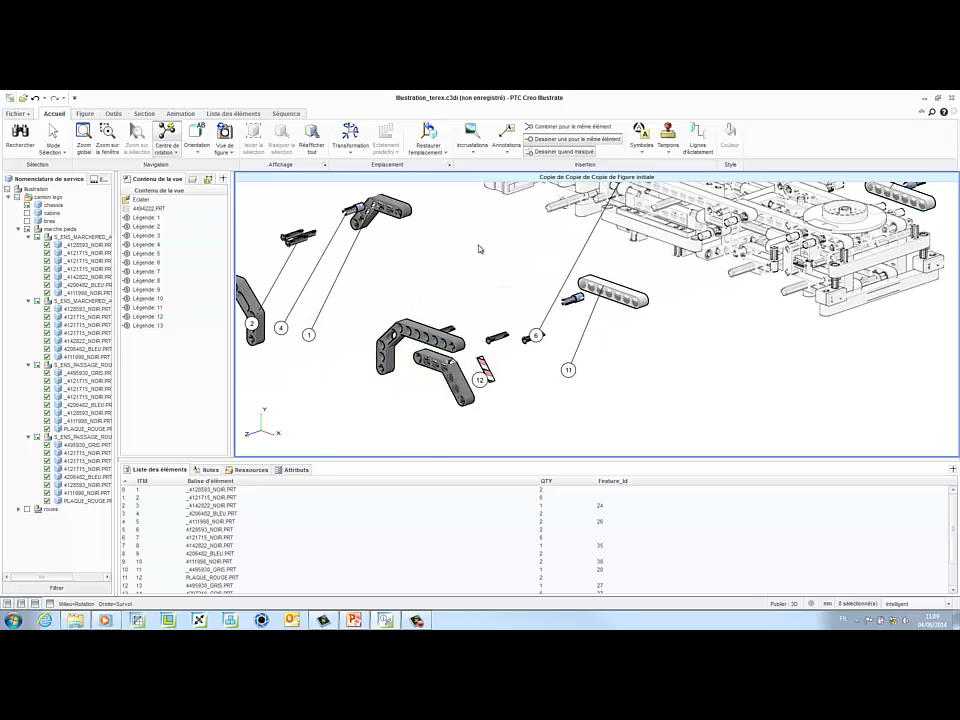
left_click(472, 145)
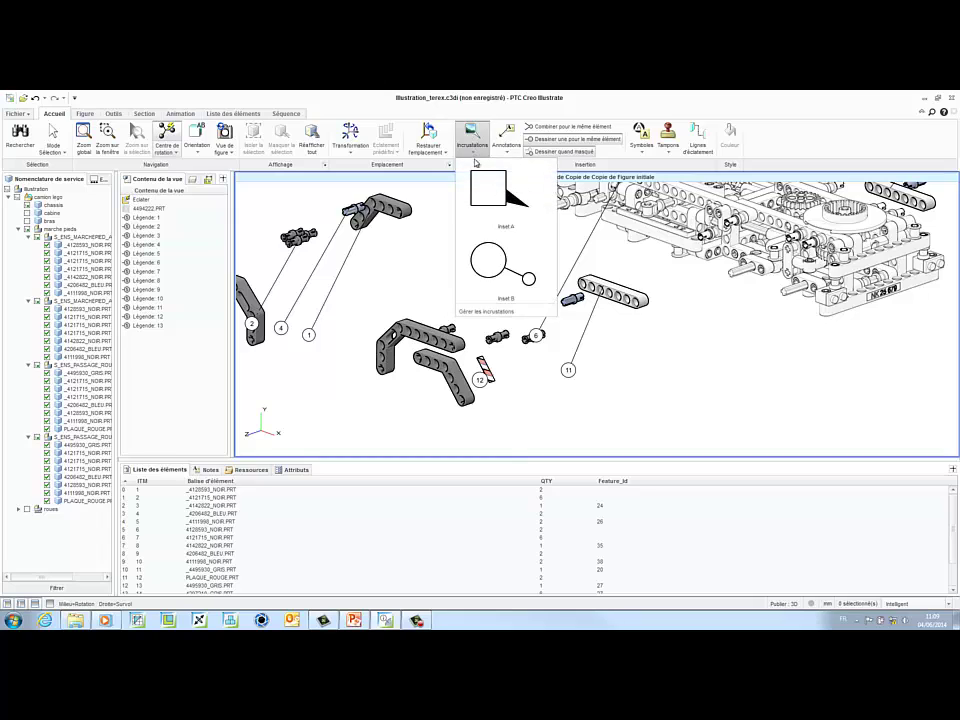
left_click(489, 188)
left_click(487, 372)
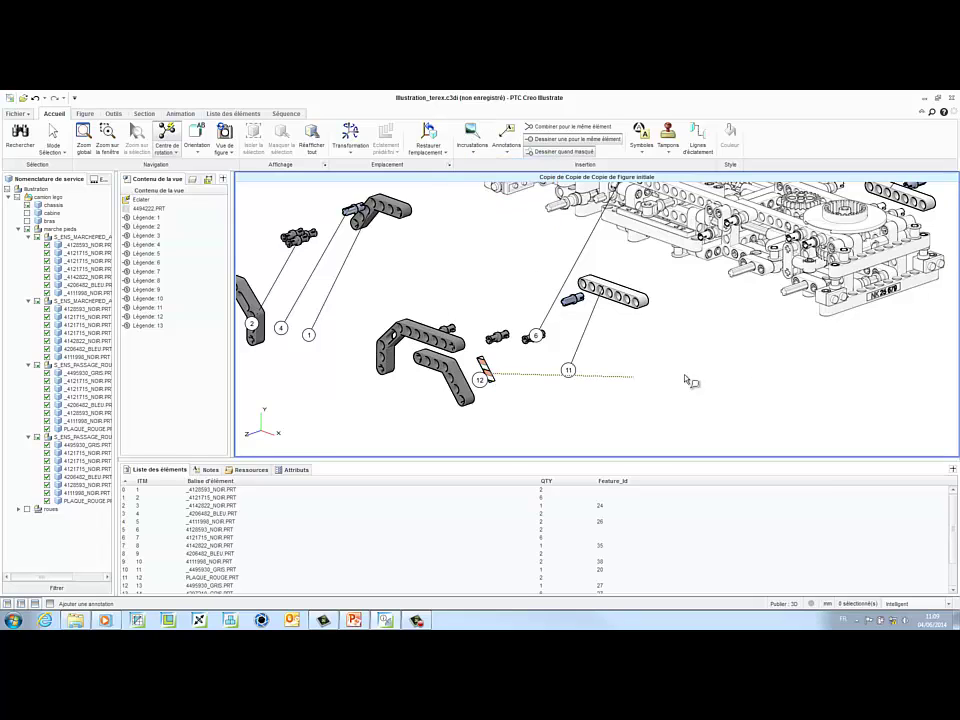
left_click(851, 365)
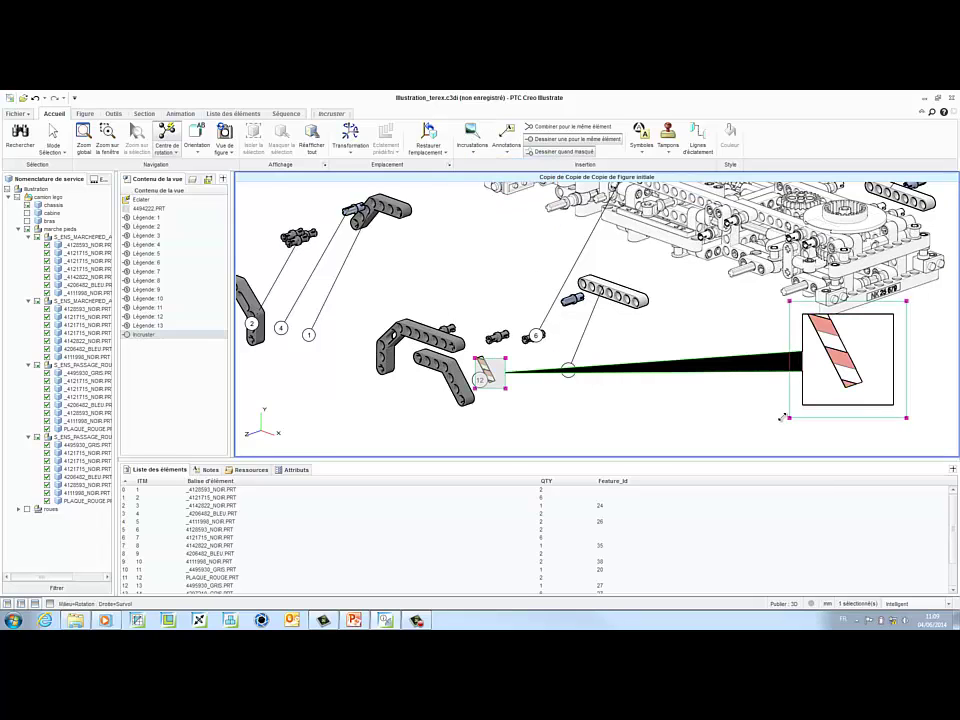
Enlarge the inset frame and its source area to include the angled beam and pin beside the striped plate.
left_click_drag(761, 424, 749, 430)
left_click_drag(806, 403, 821, 411)
left_click_drag(466, 389, 448, 394)
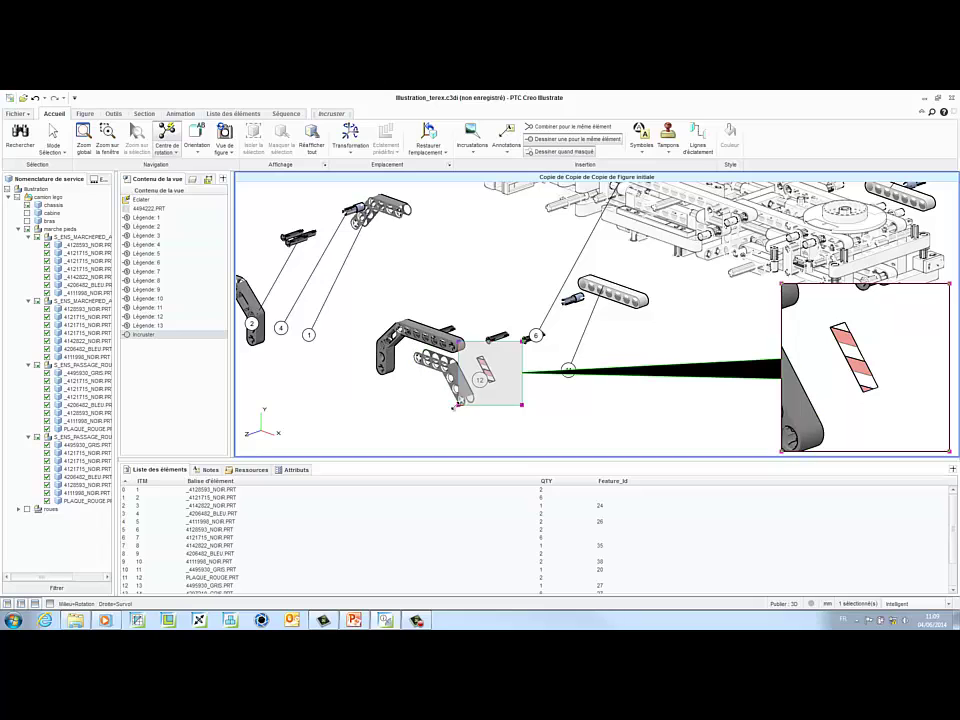
left_click_drag(499, 390, 489, 381)
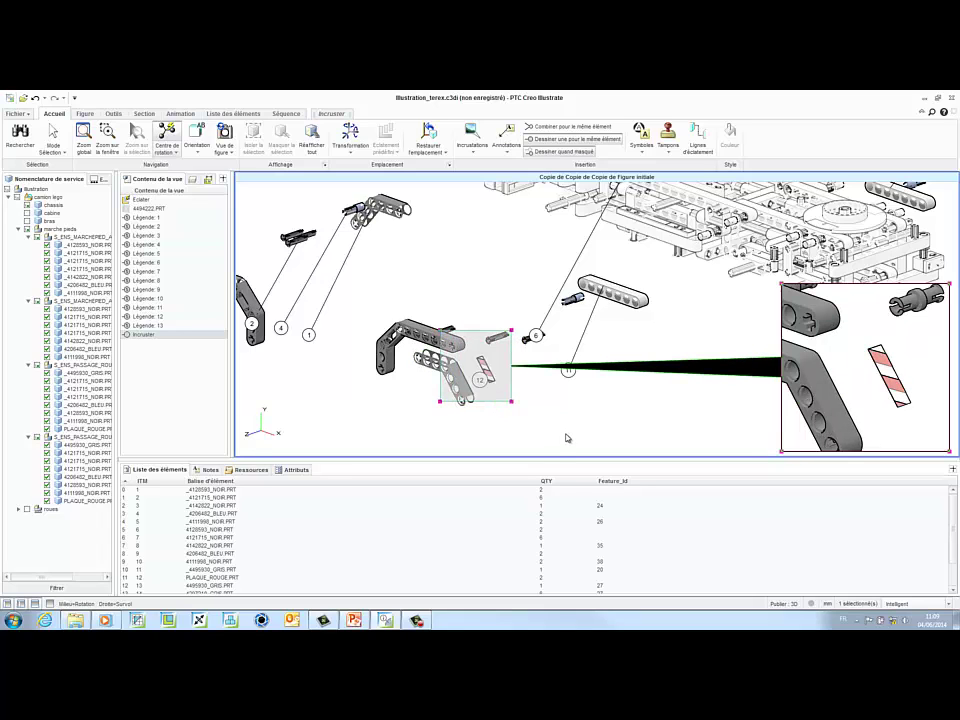
Set the inset's rendering mode to shaded with edges (Ombré avec arêtes) and clear the selection.
left_click(535, 410)
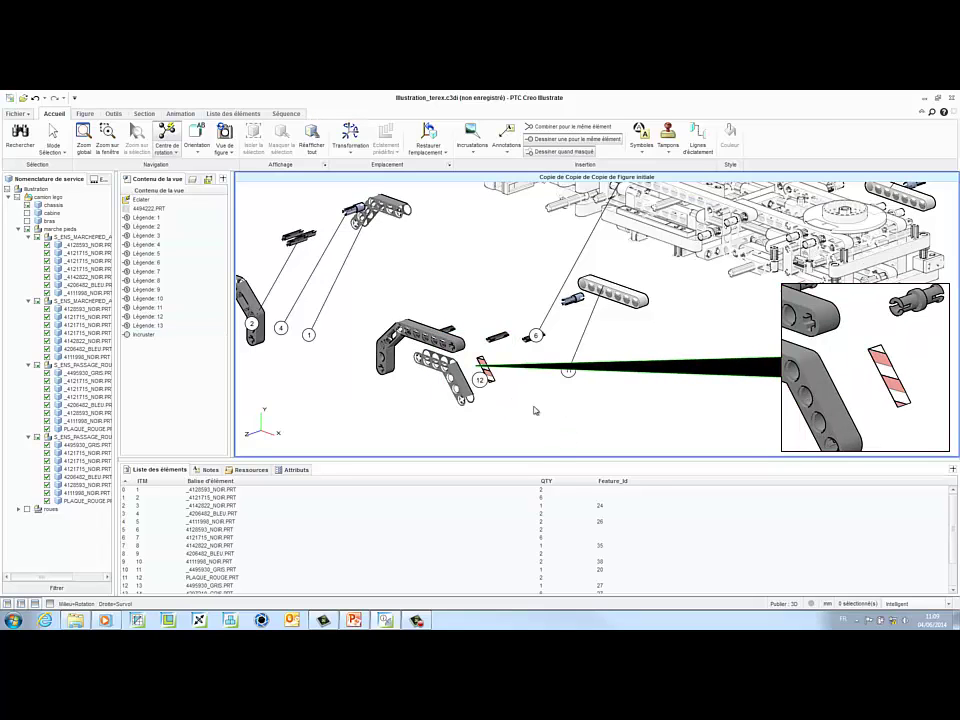
left_click(855, 345)
right_click(853, 343)
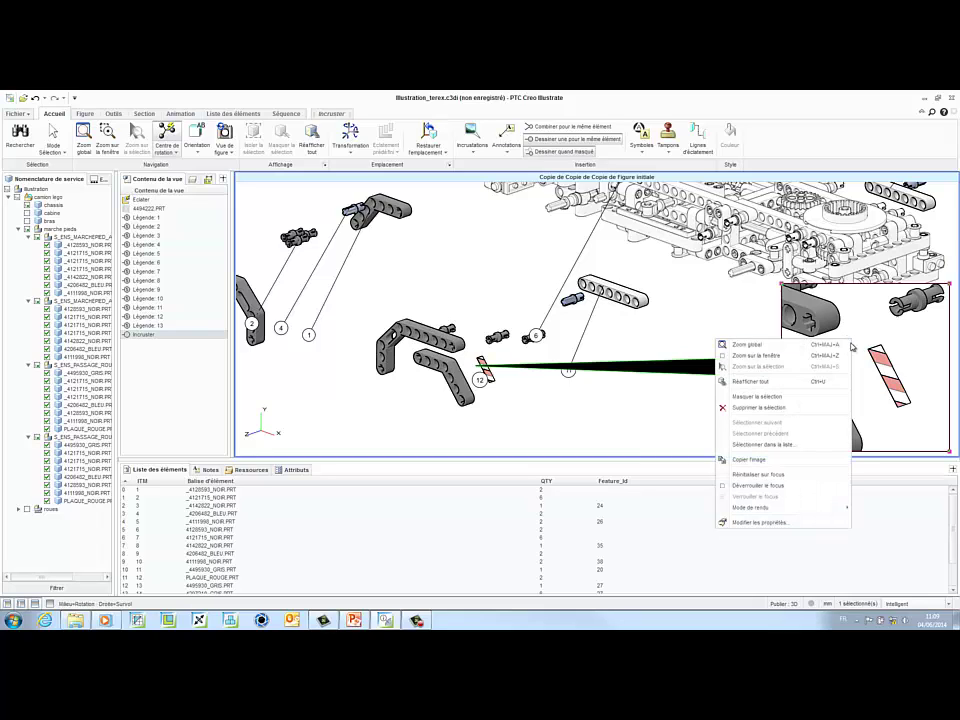
mouse_move(773, 510)
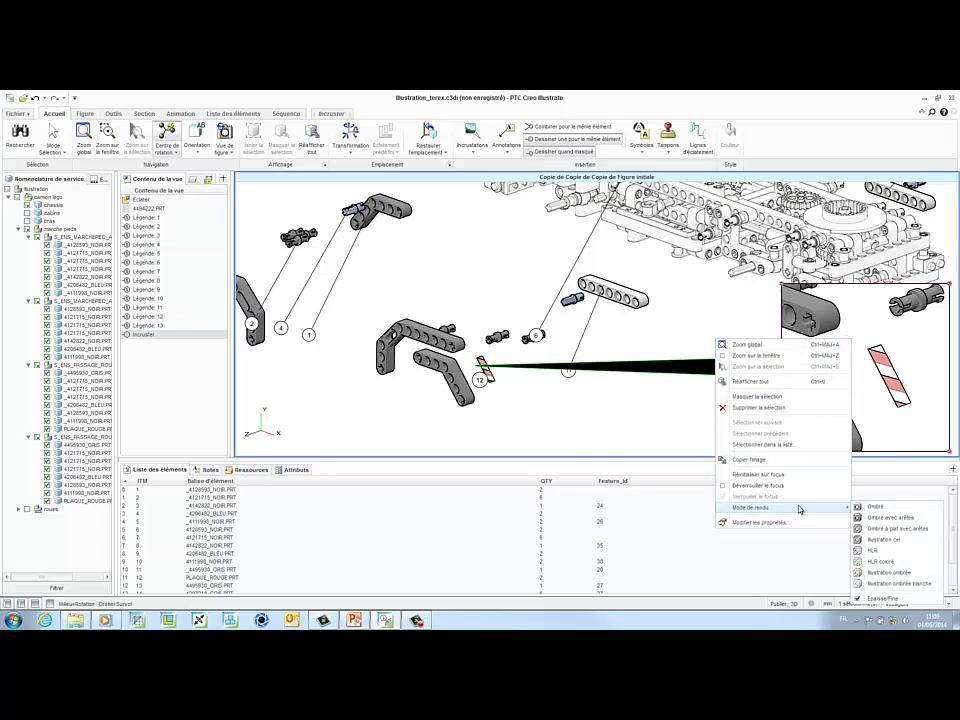
left_click(868, 517)
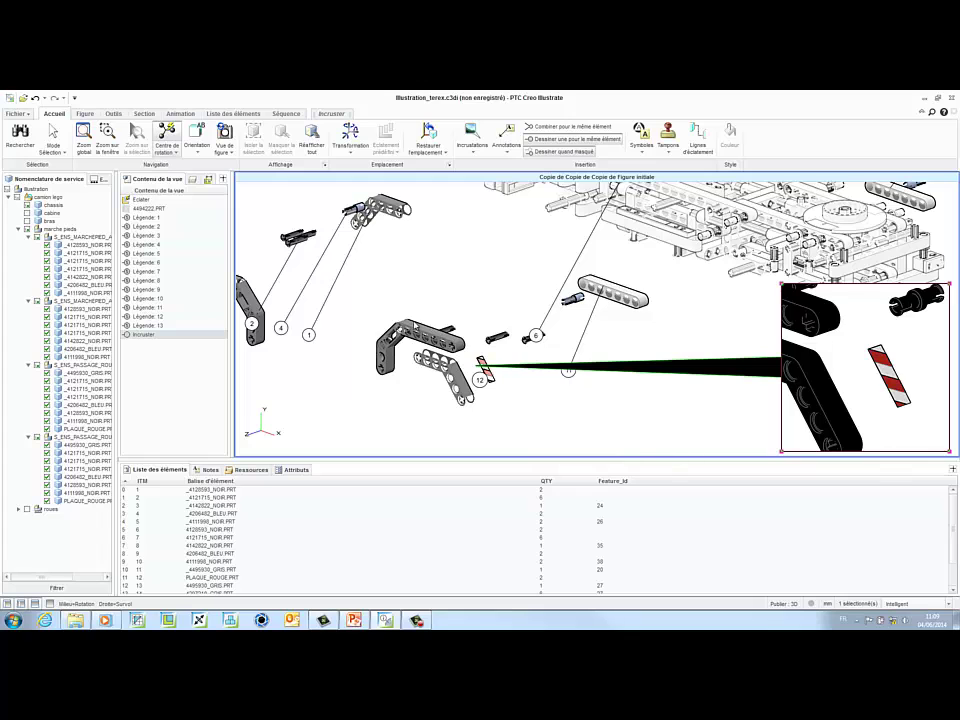
left_click(461, 315)
Add the 4CAD stamp to the figure and shrink it to fit the empty area above the inset.
middle_click_drag(461, 315, 504, 371)
scroll(697, 311, "down", 3)
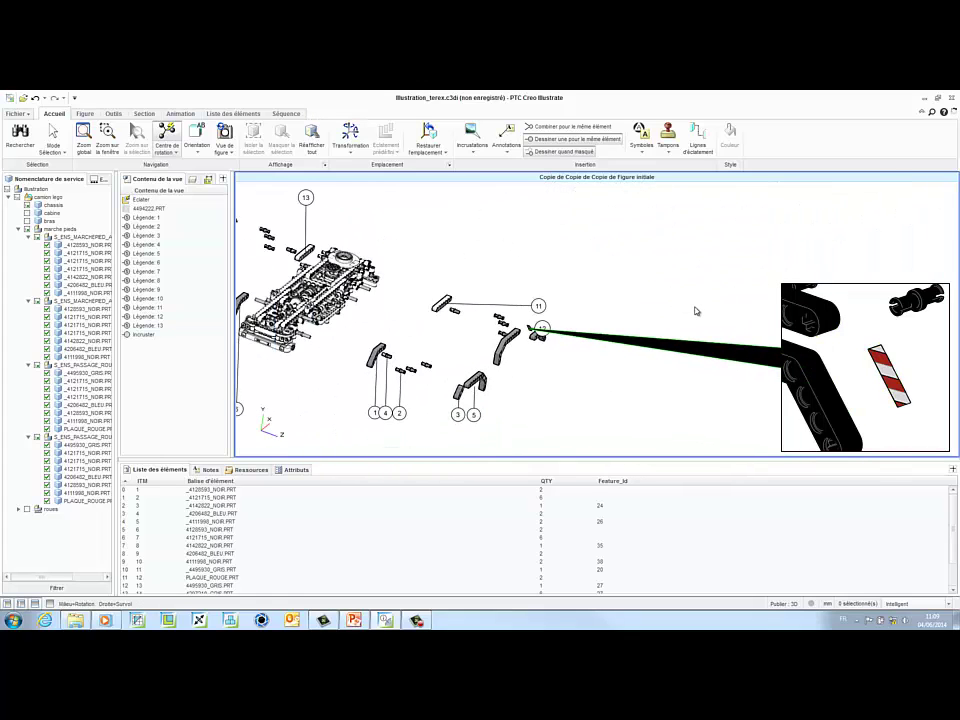
scroll(697, 311, "down", 3)
middle_click_drag(334, 291, 340, 311)
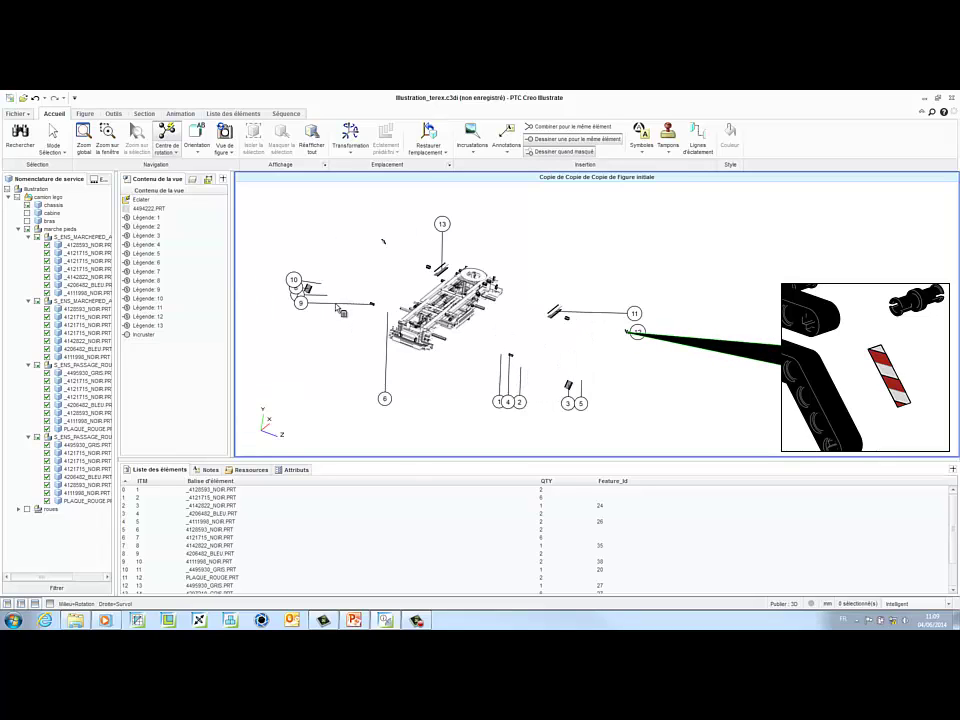
scroll(264, 289, "up", 2)
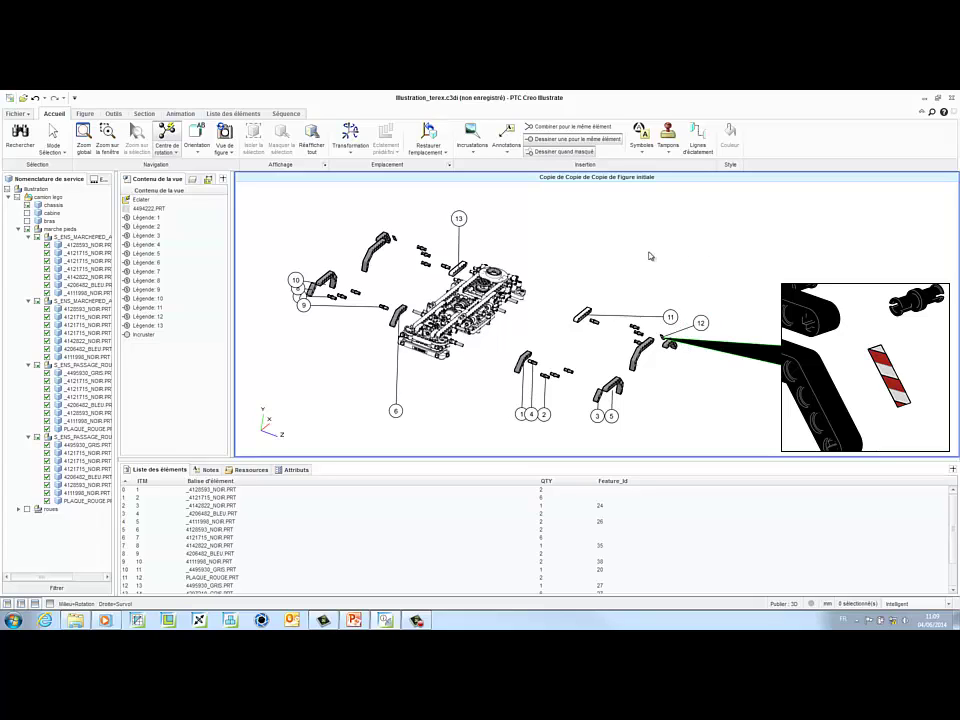
left_click(668, 148)
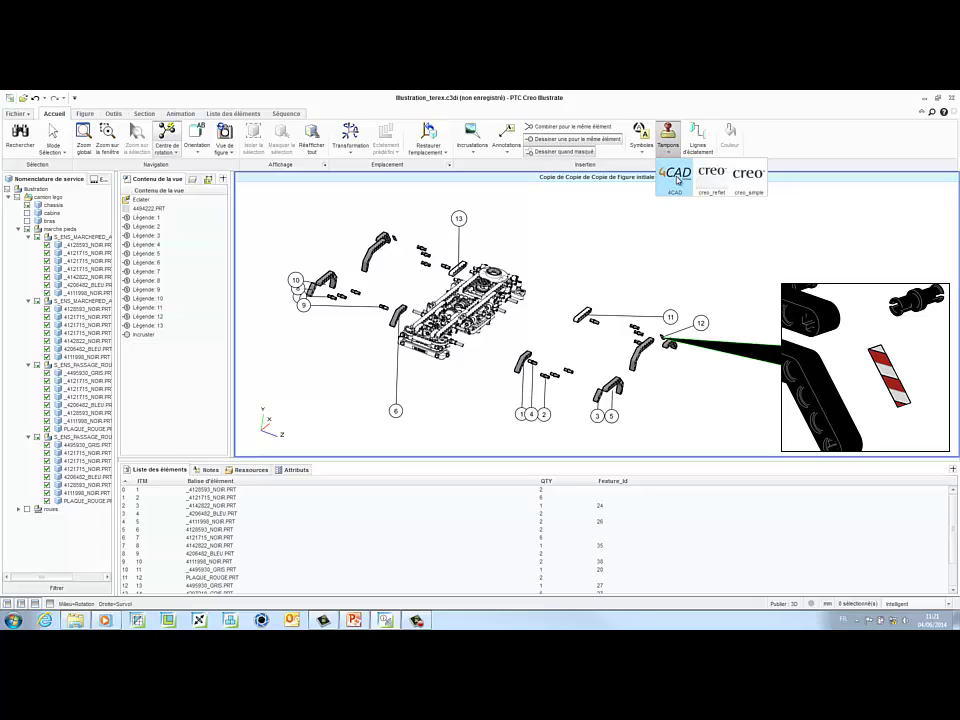
left_click(677, 180)
left_click(608, 301)
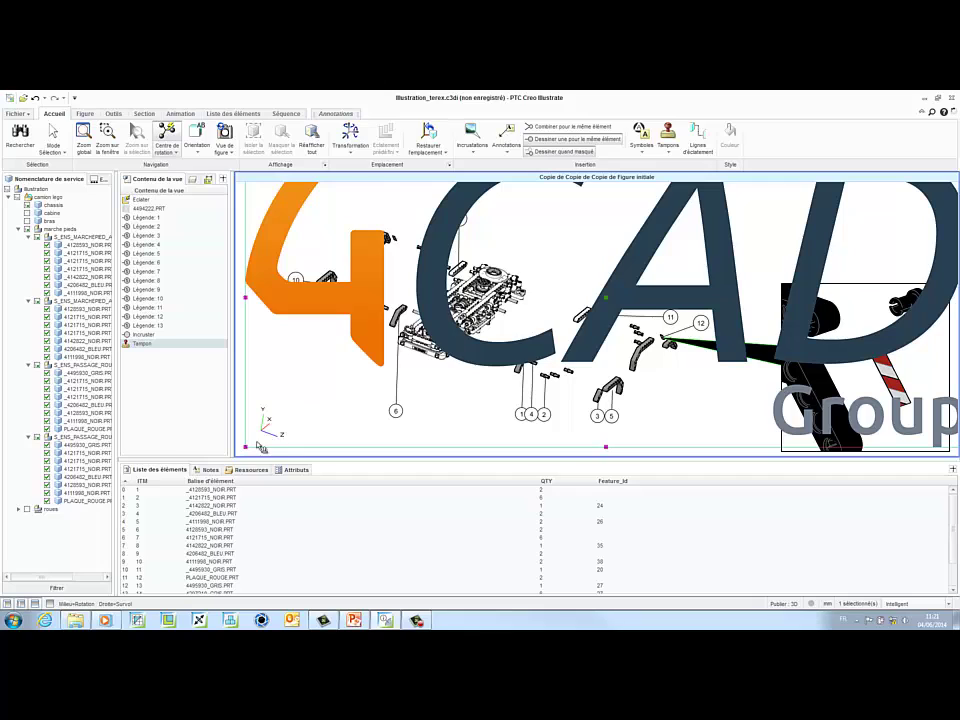
left_click_drag(246, 448, 689, 247)
left_click(714, 297)
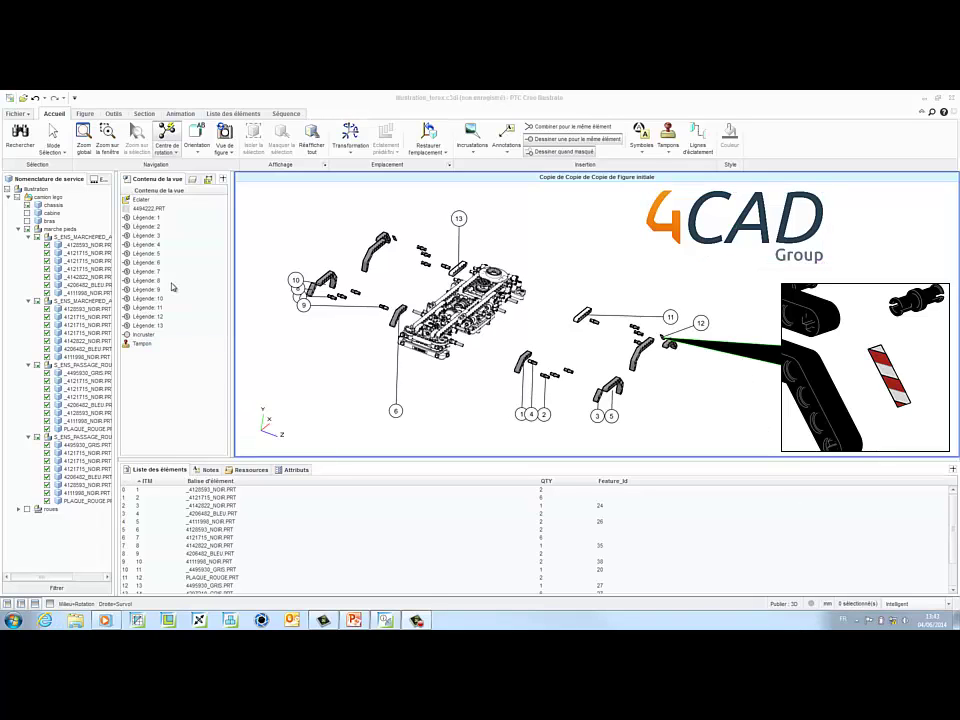
Review the list of figures created in the illustration.
left_click(85, 113)
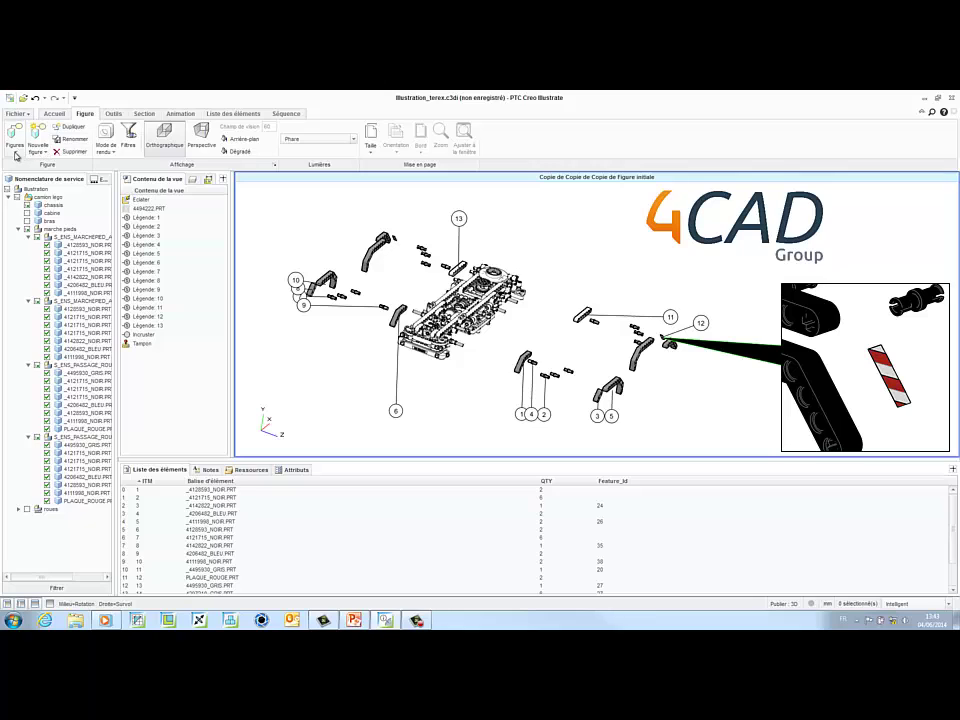
left_click(15, 142)
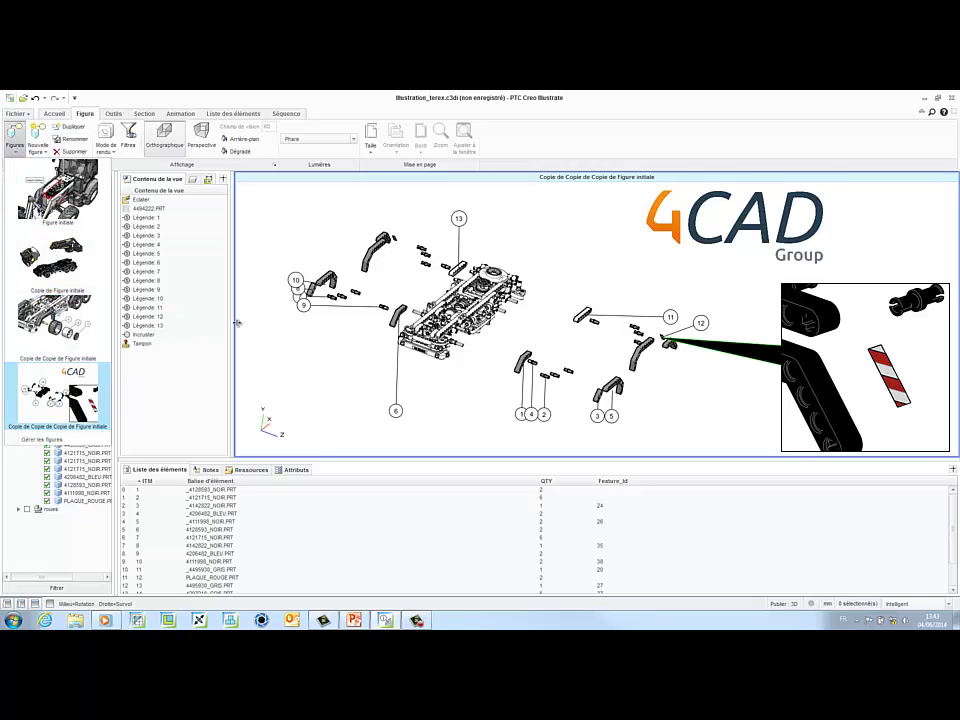
left_click(237, 322)
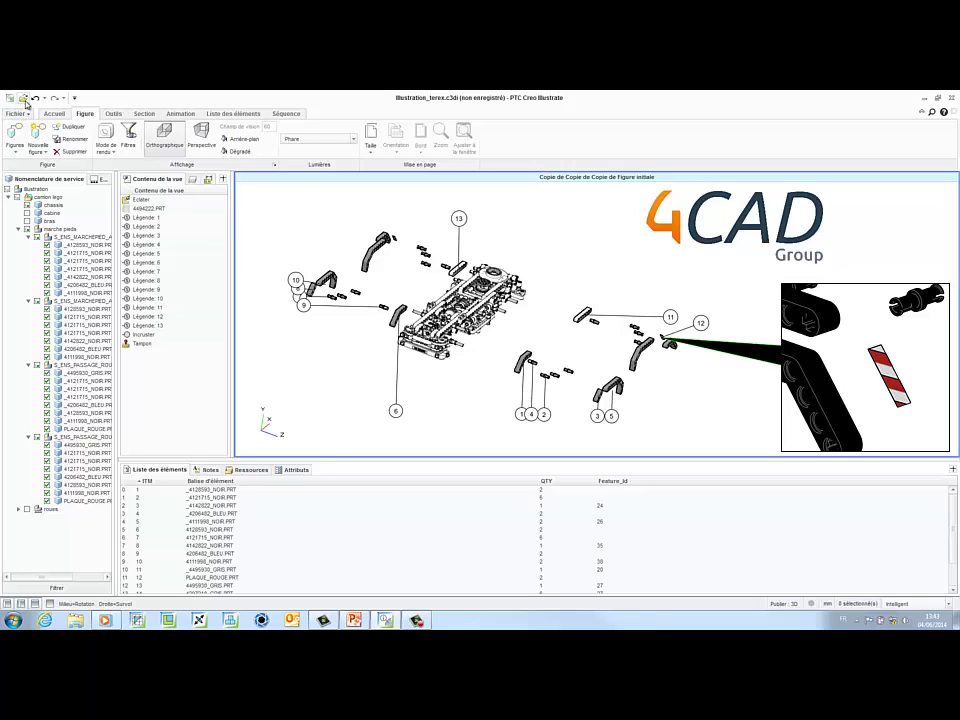
Open the sequence_et_animation.c3di illustration and display its séquence figure.
left_click(486, 366)
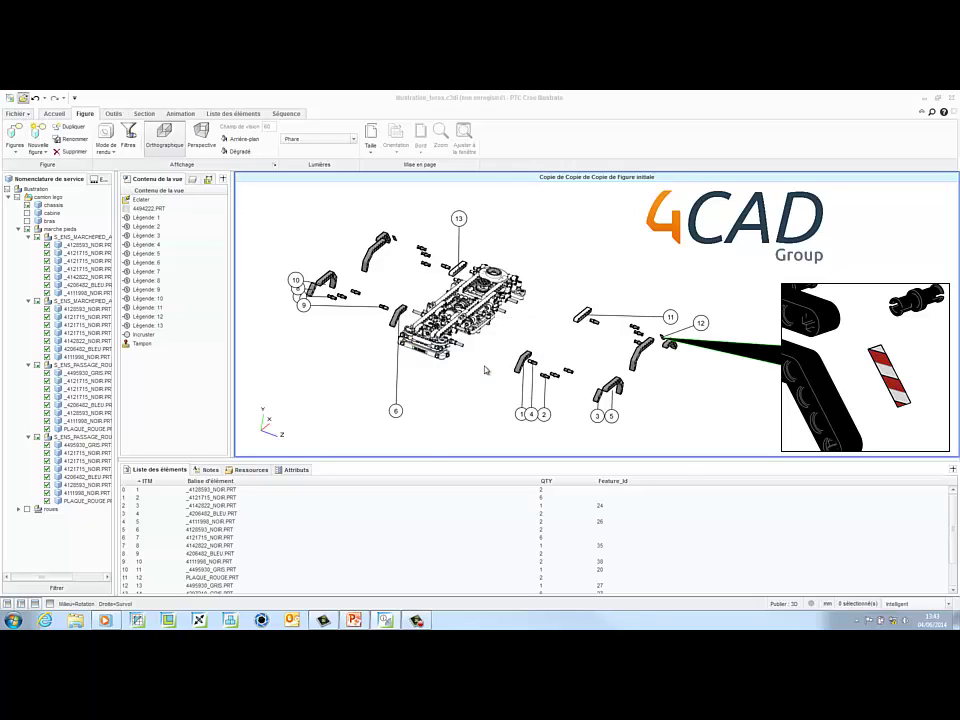
double_click(418, 345)
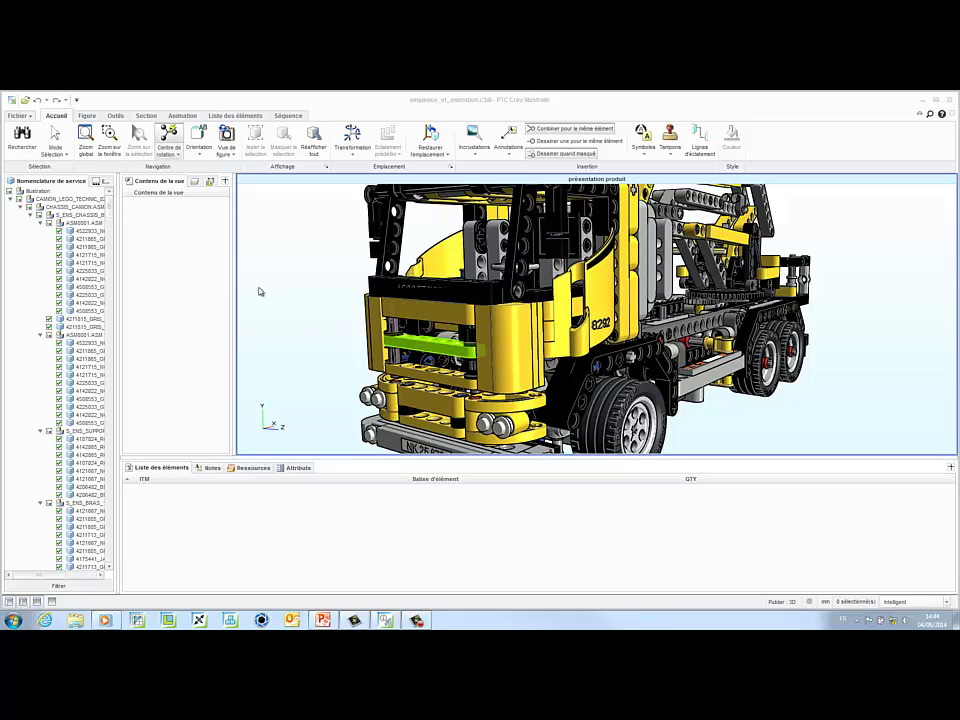
left_click(78, 116)
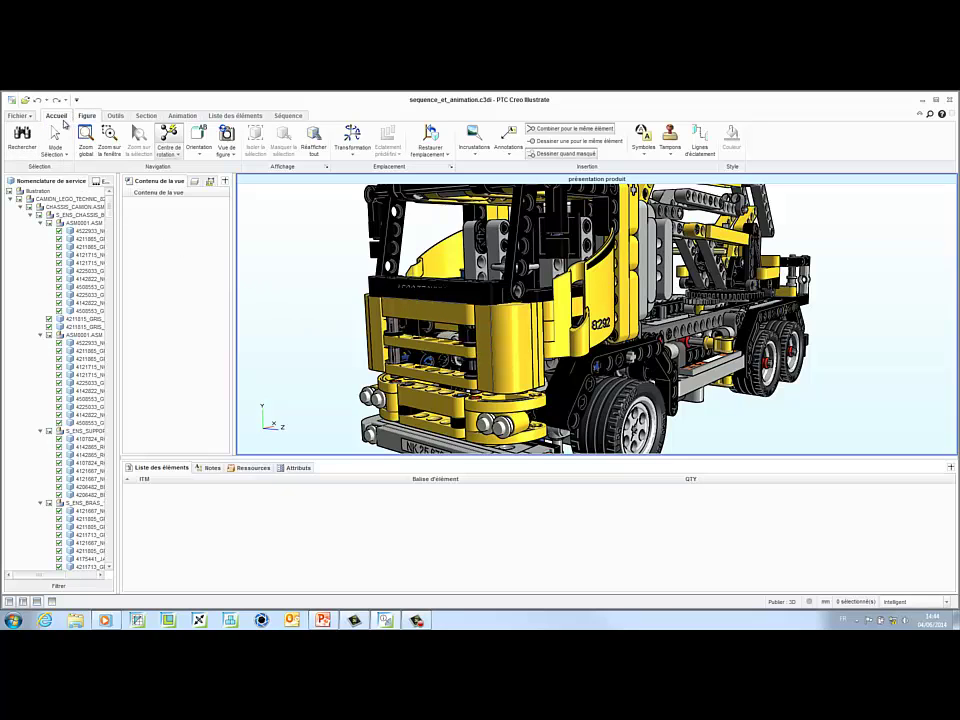
left_click(27, 148)
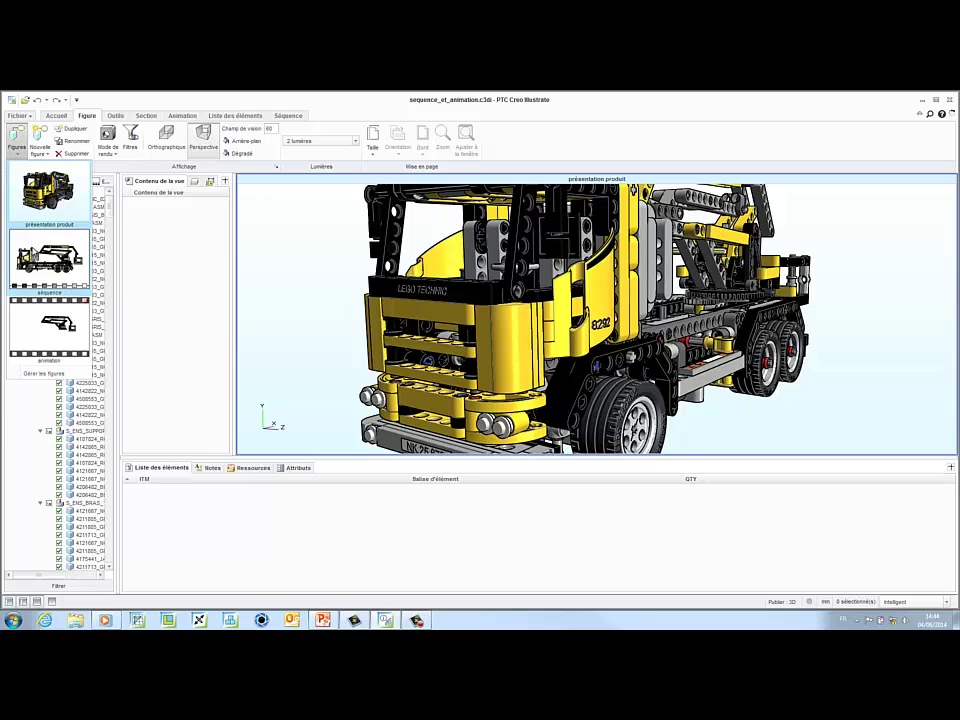
left_click(26, 190)
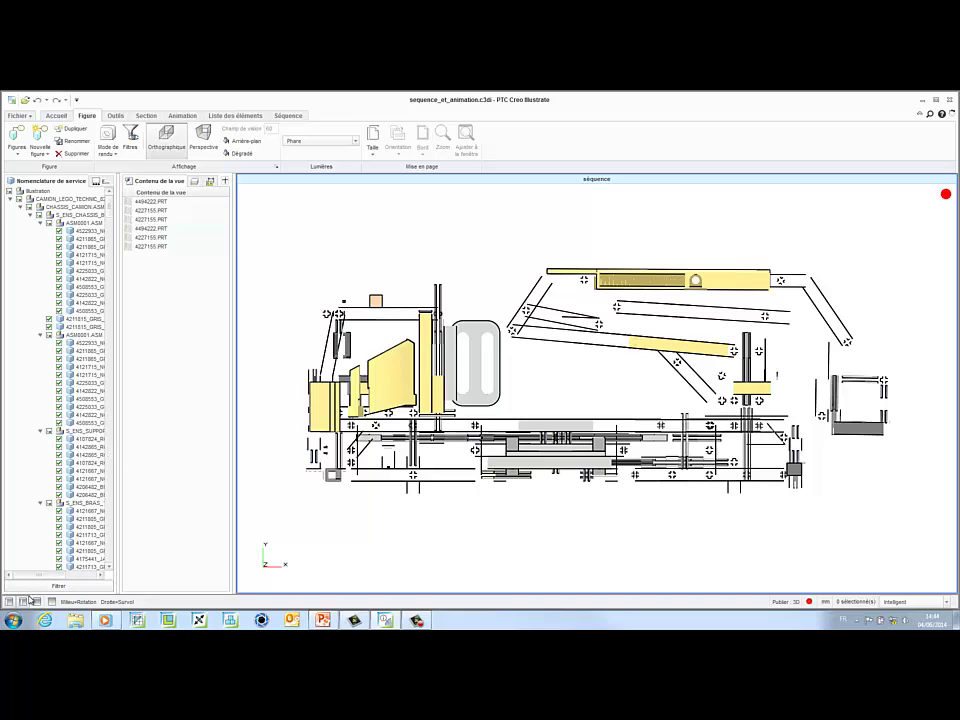
Hide the view contents pane and display the step editor (Editeur d'étape) in a widened pane.
left_click(24, 602)
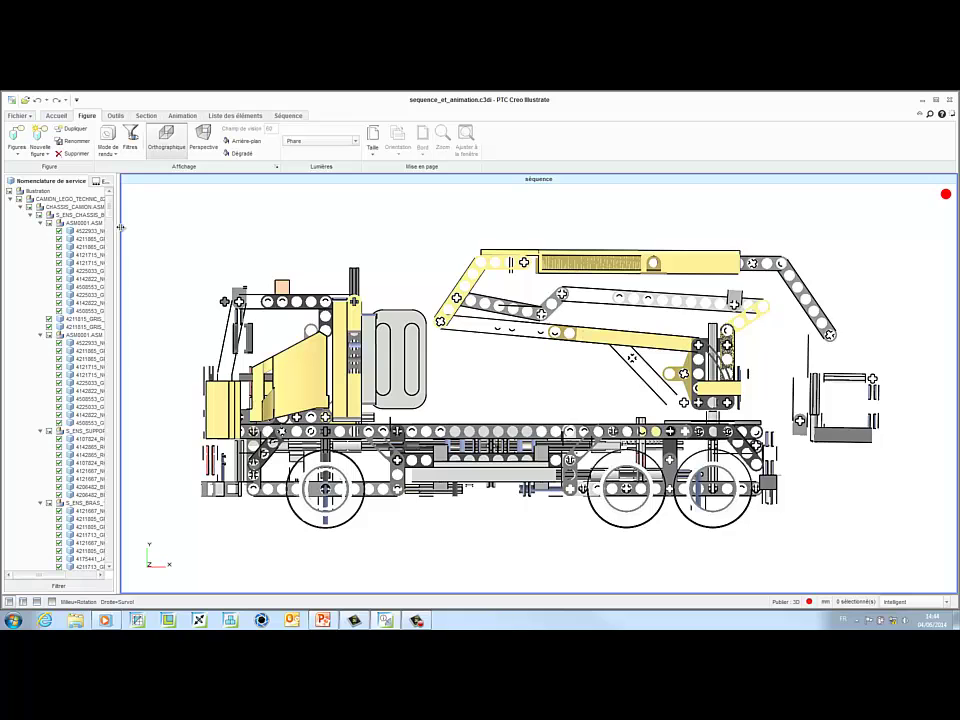
left_click_drag(120, 228, 156, 229)
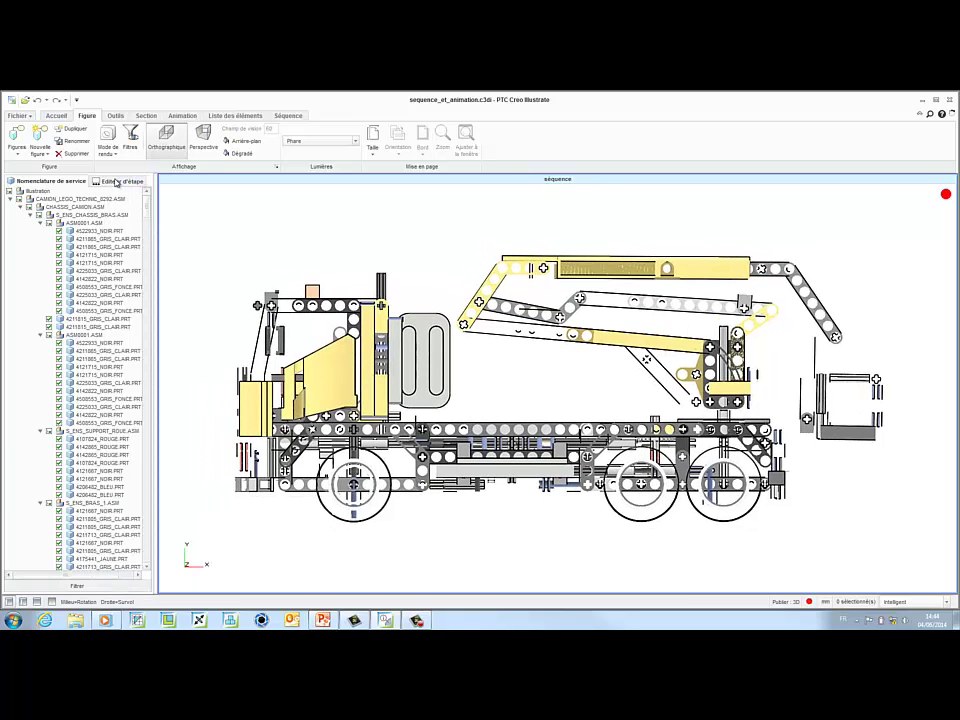
left_click(116, 182)
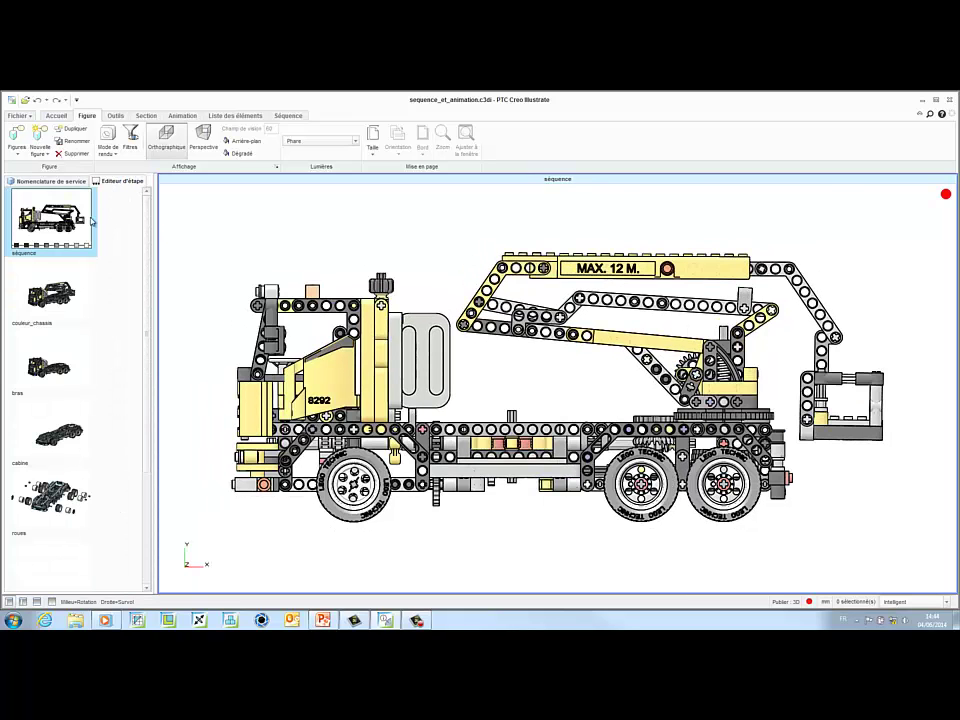
Examine the couleur_chassis, bras, cabine and roues steps of the sequence one after another.
left_click(52, 290)
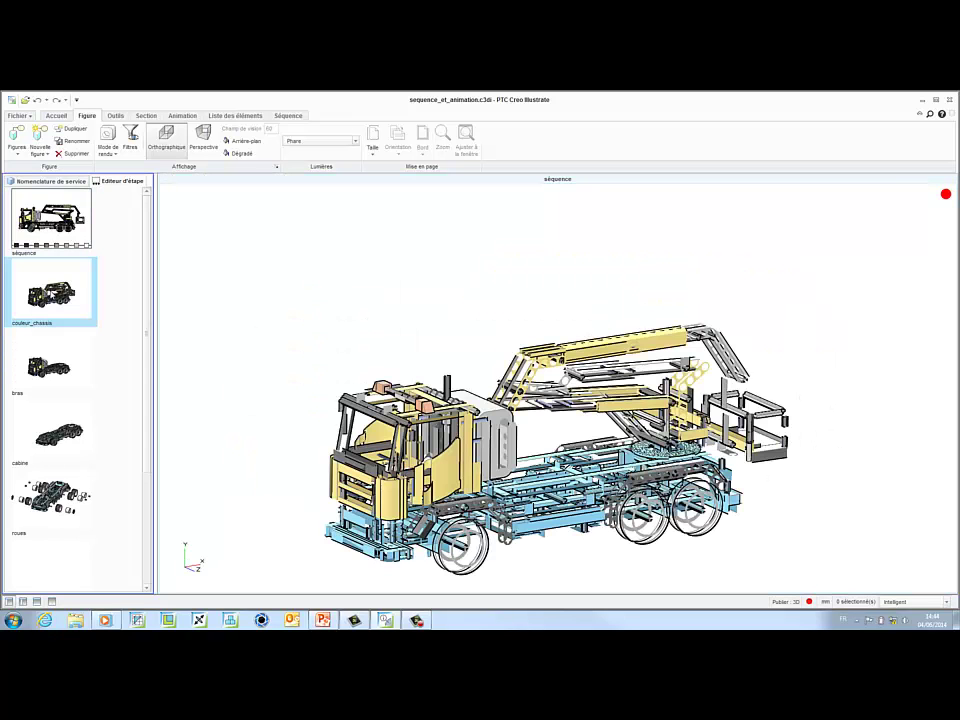
left_click(37, 362)
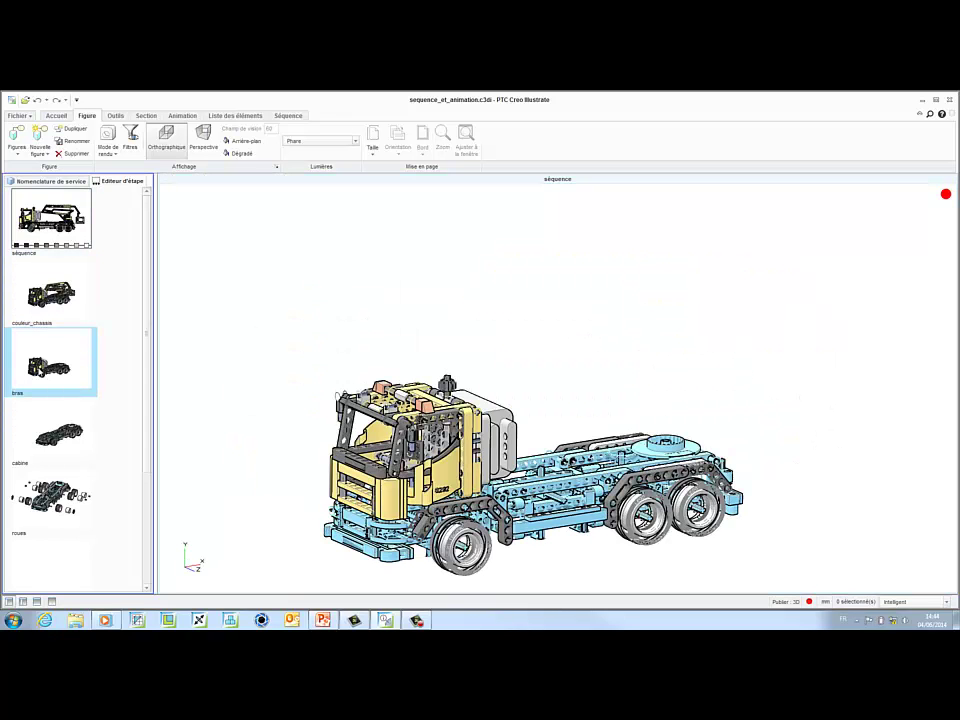
left_click(42, 430)
left_click(50, 495)
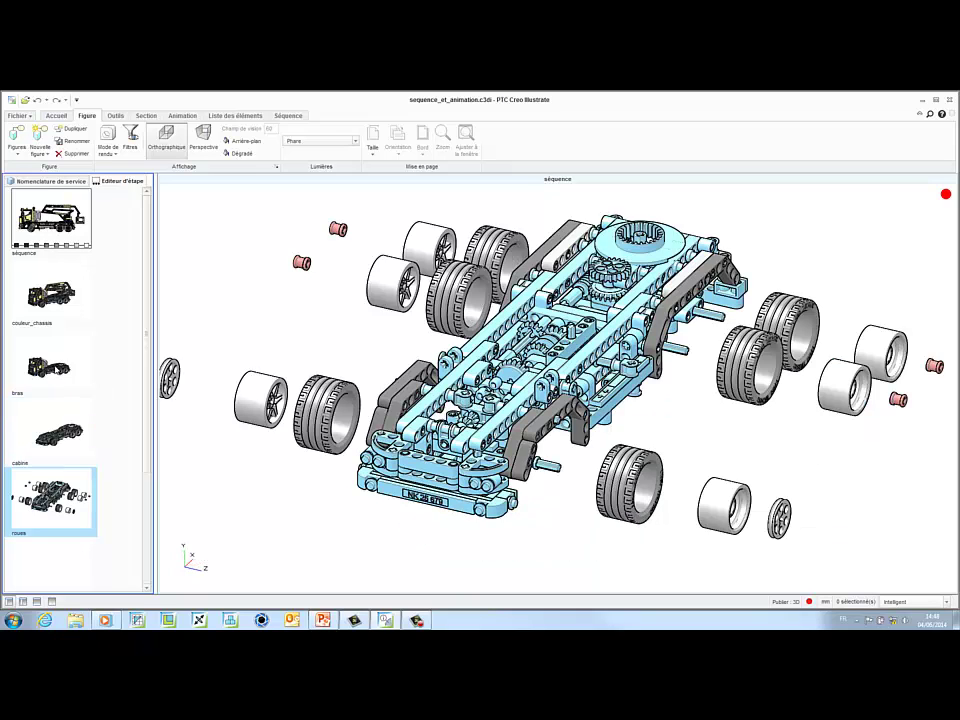
Select the bras step of the sequence and play its step preview.
left_click(55, 368)
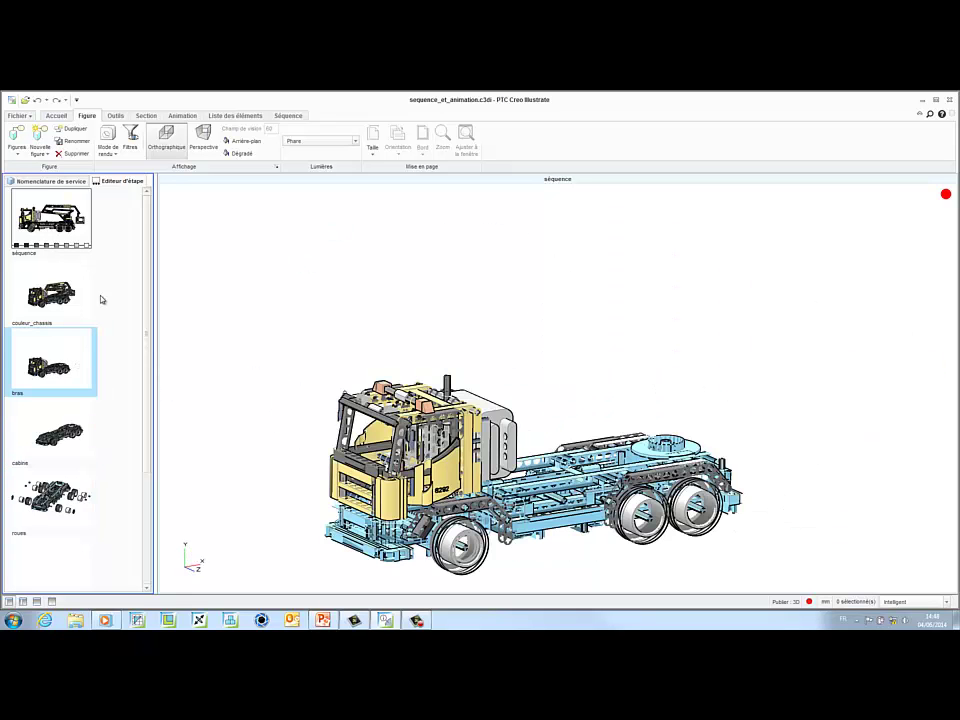
left_click(287, 116)
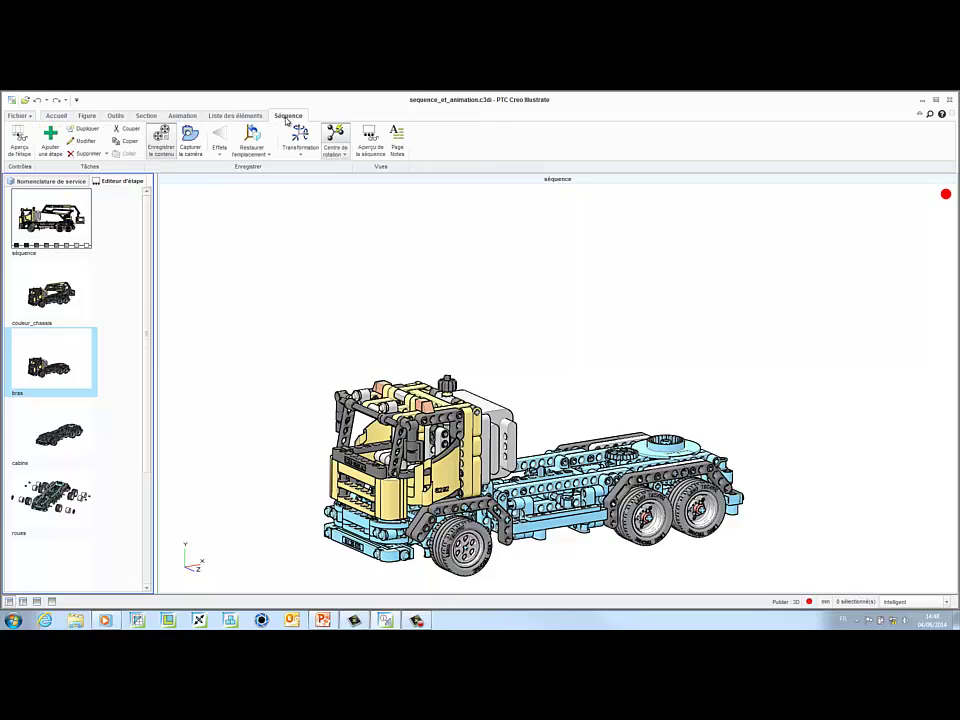
left_click(19, 150)
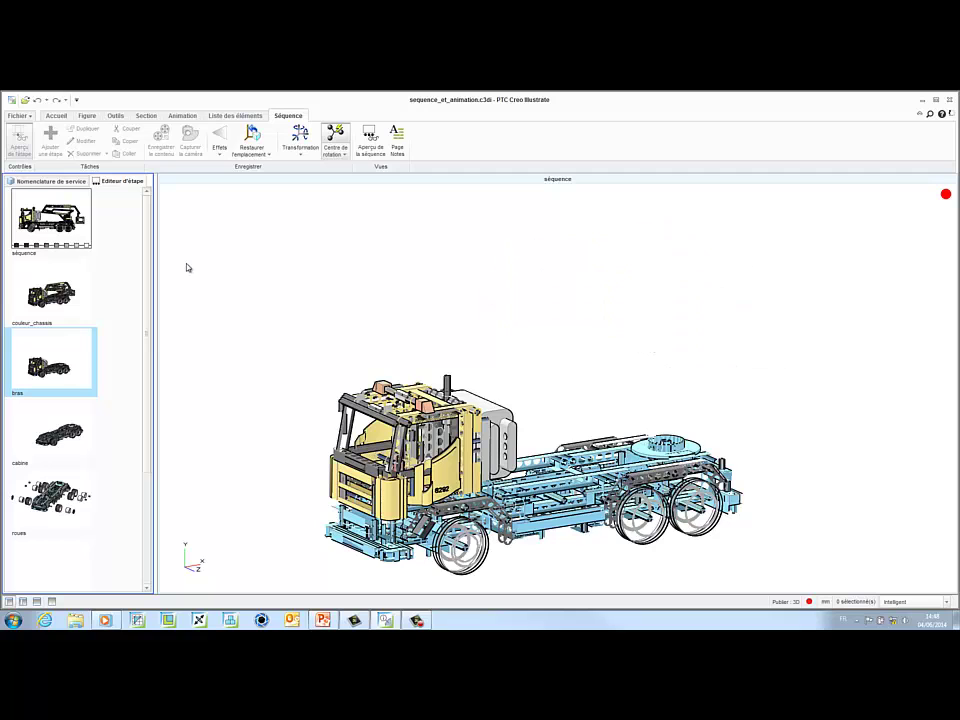
Play the whole sequence in the sequence preview and exit the preview.
left_click(370, 148)
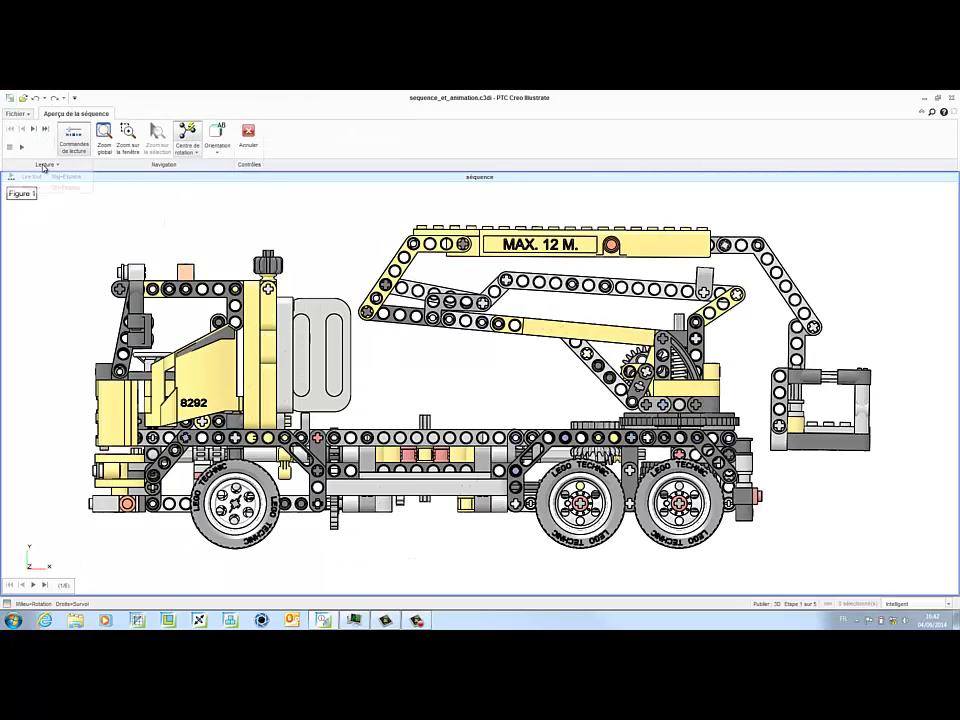
left_click(43, 170)
left_click(40, 178)
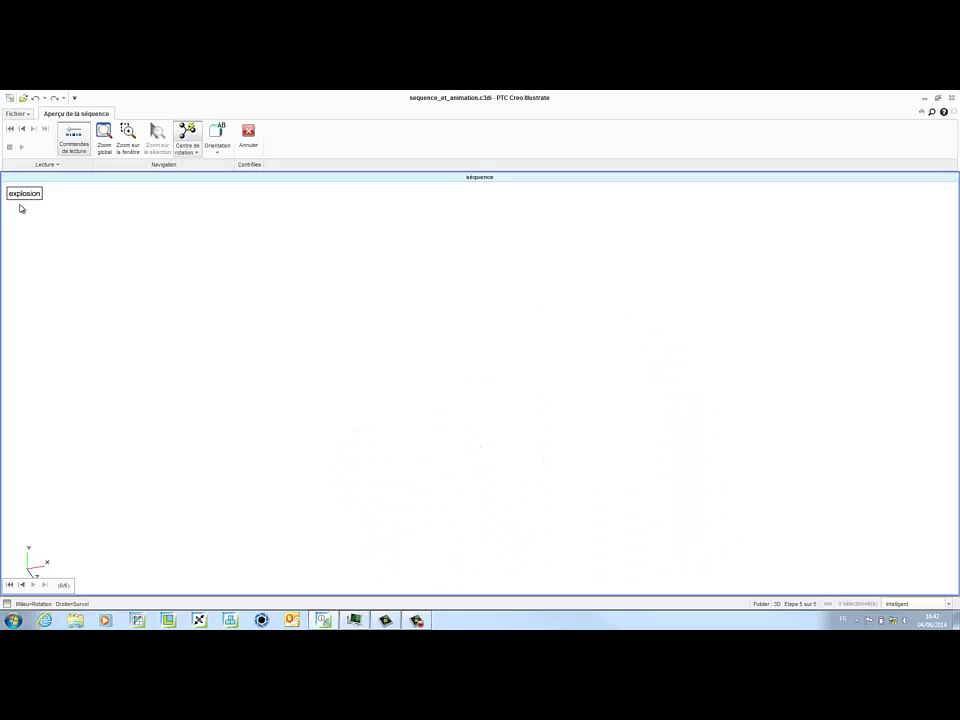
left_click(248, 138)
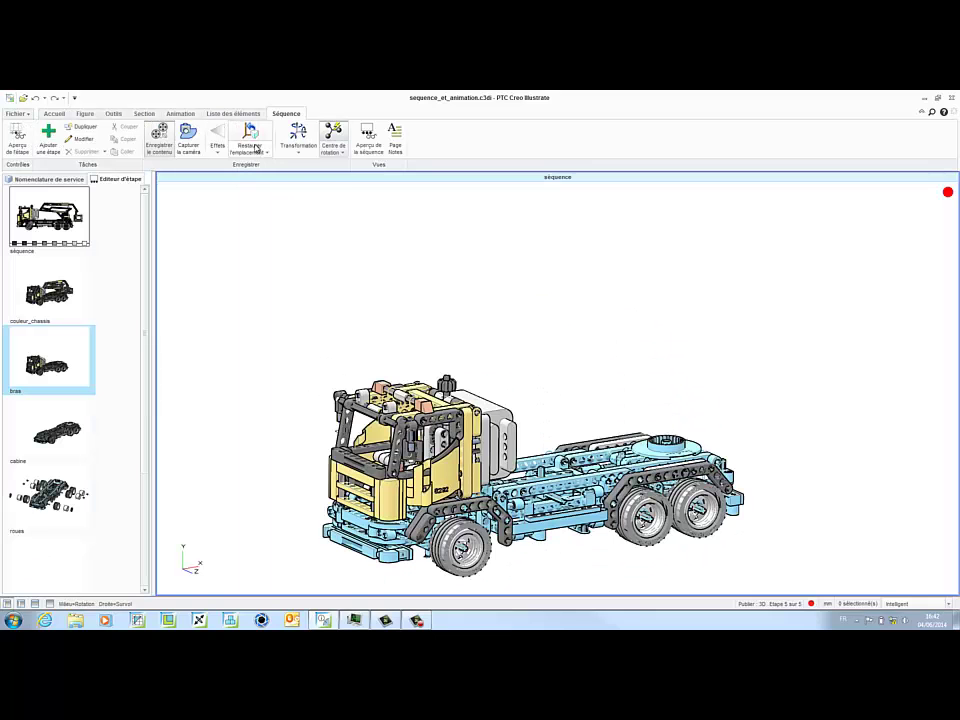
In the roues step's properties, set the end of all 4494222.PRT and 4227155.PRT movements to 70%.
double_click(70, 497)
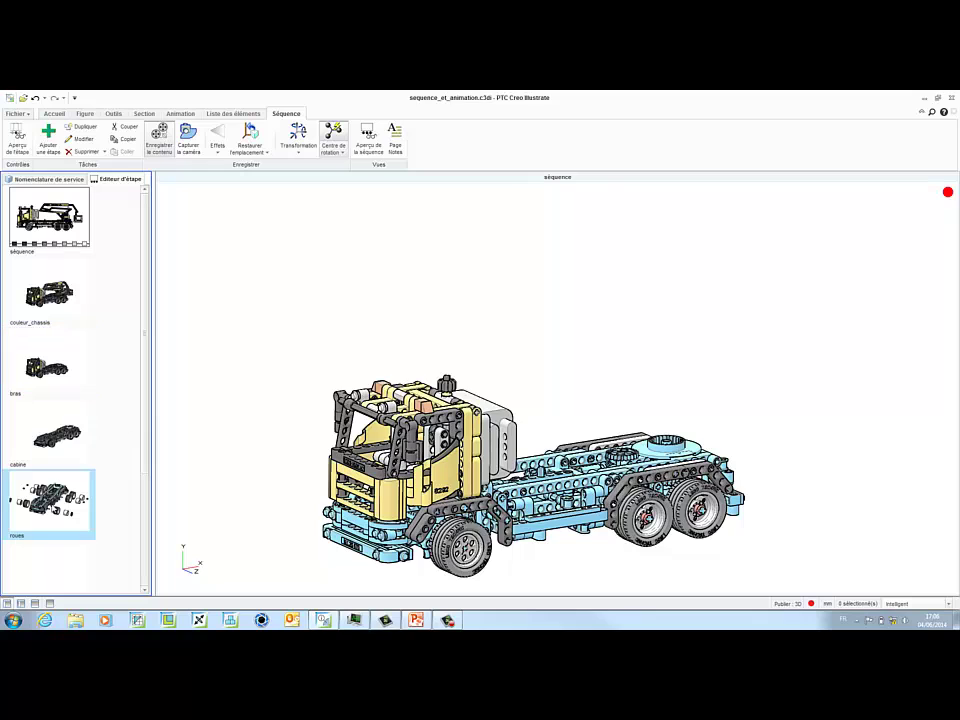
left_click(496, 253)
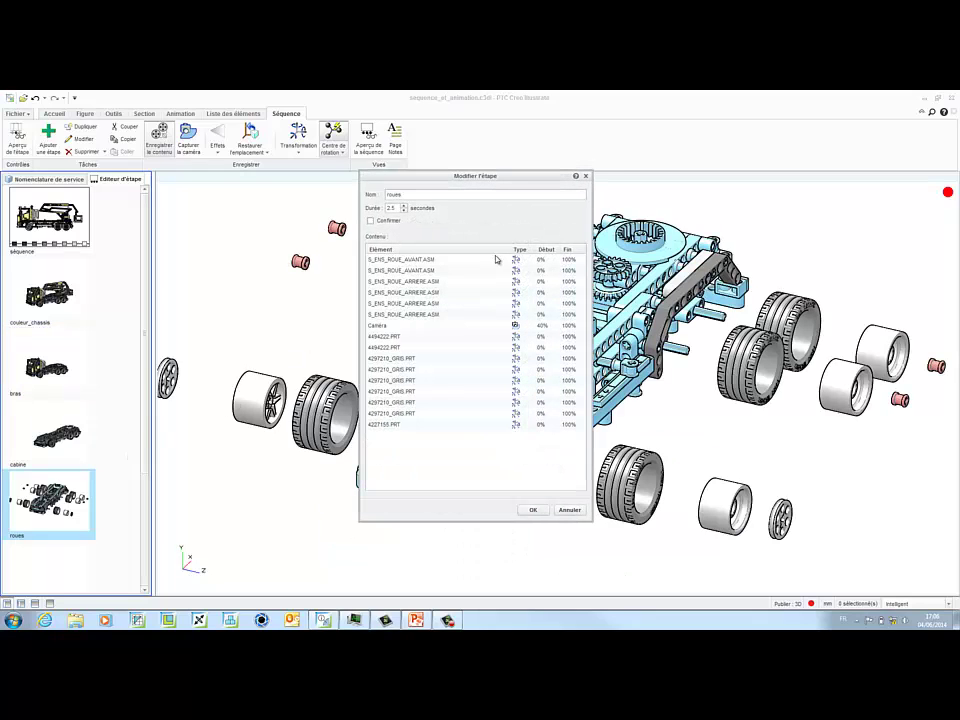
left_click(411, 337)
left_click(410, 346, "ctrl")
left_click(400, 424, "ctrl")
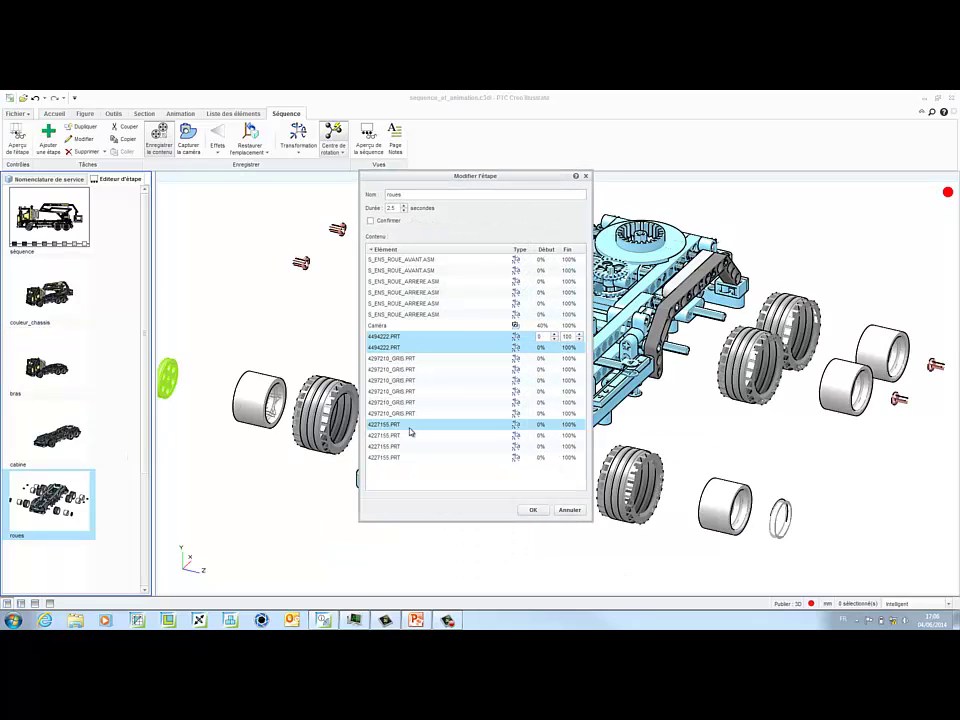
left_click(415, 457, "ctrl+shift")
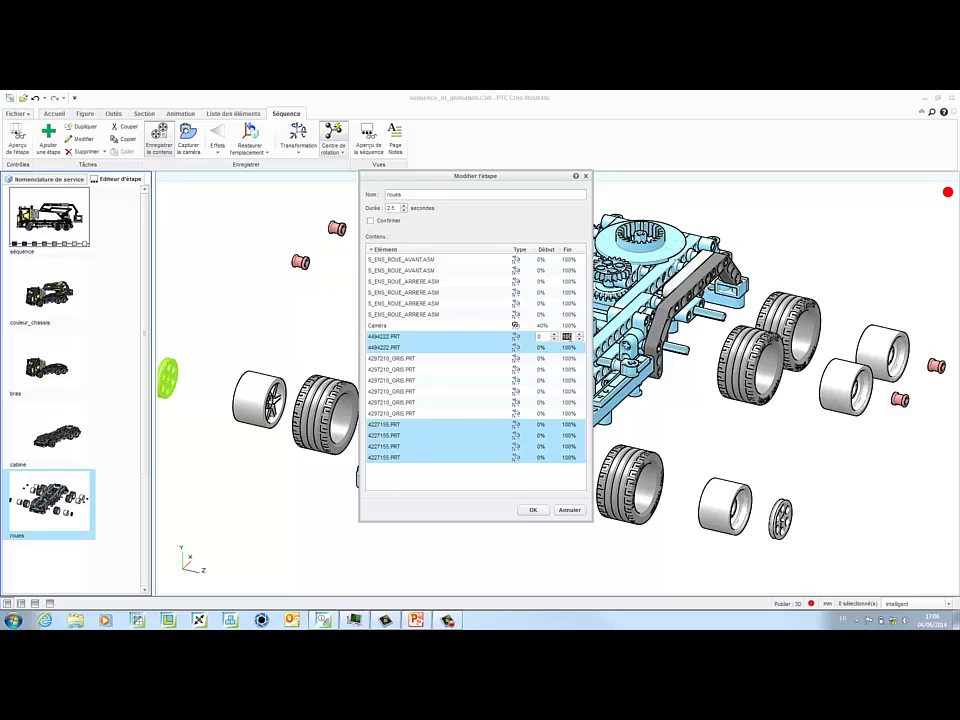
Set the start of all wheel assembly and 4297210_GRIS.PRT movements in the roues step to 50% and preview the step.
left_click(568, 250)
left_click_drag(529, 263, 539, 396)
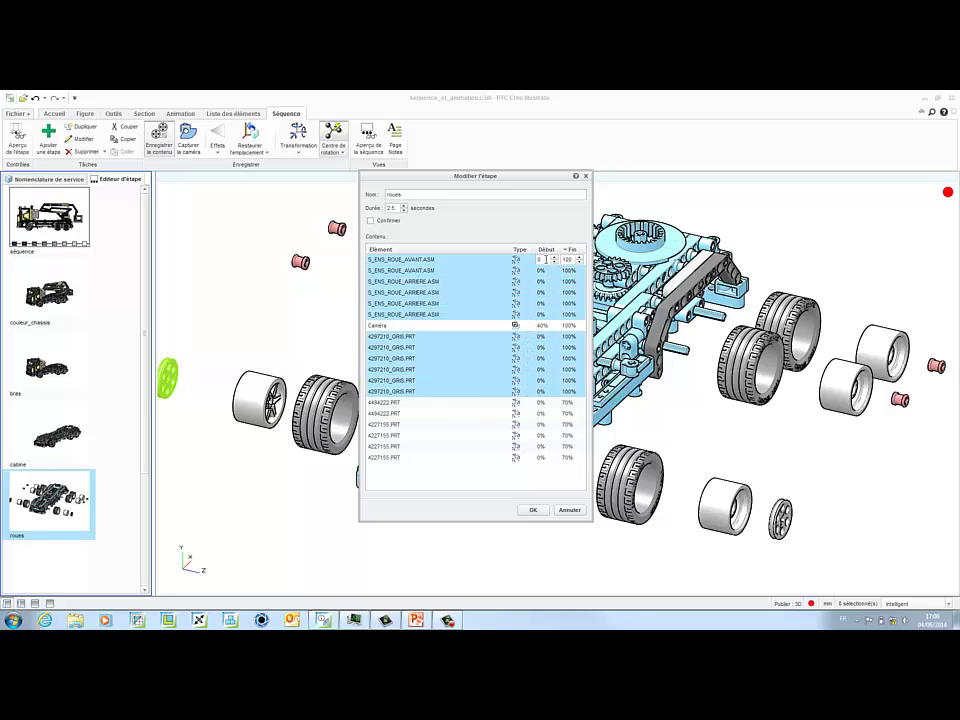
left_click(546, 259)
type("50")
key("Return")
left_click(529, 511)
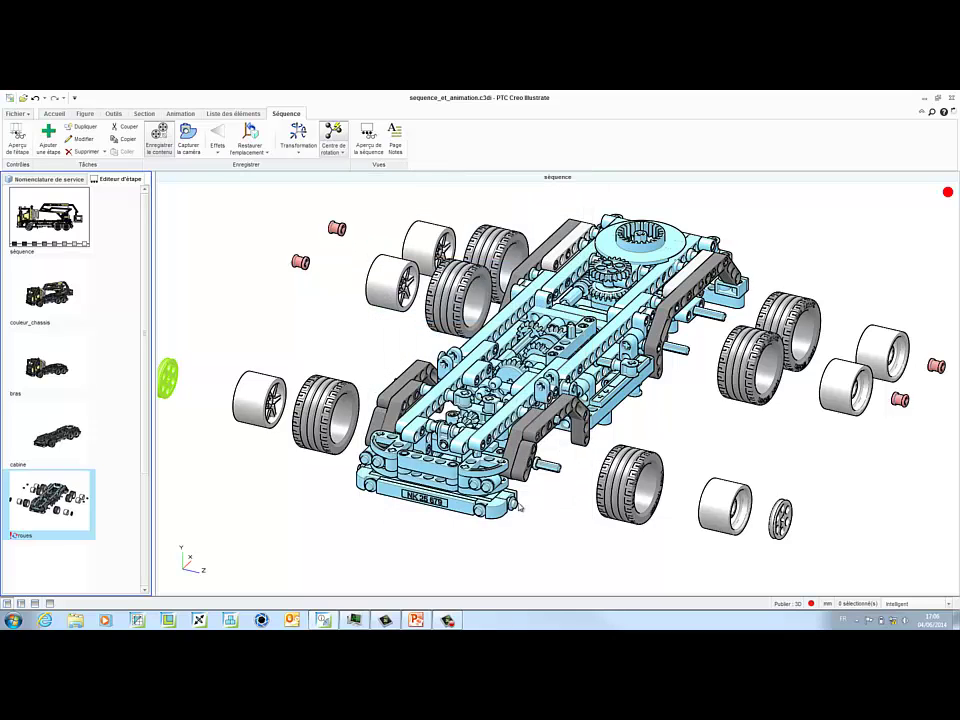
left_click(20, 147)
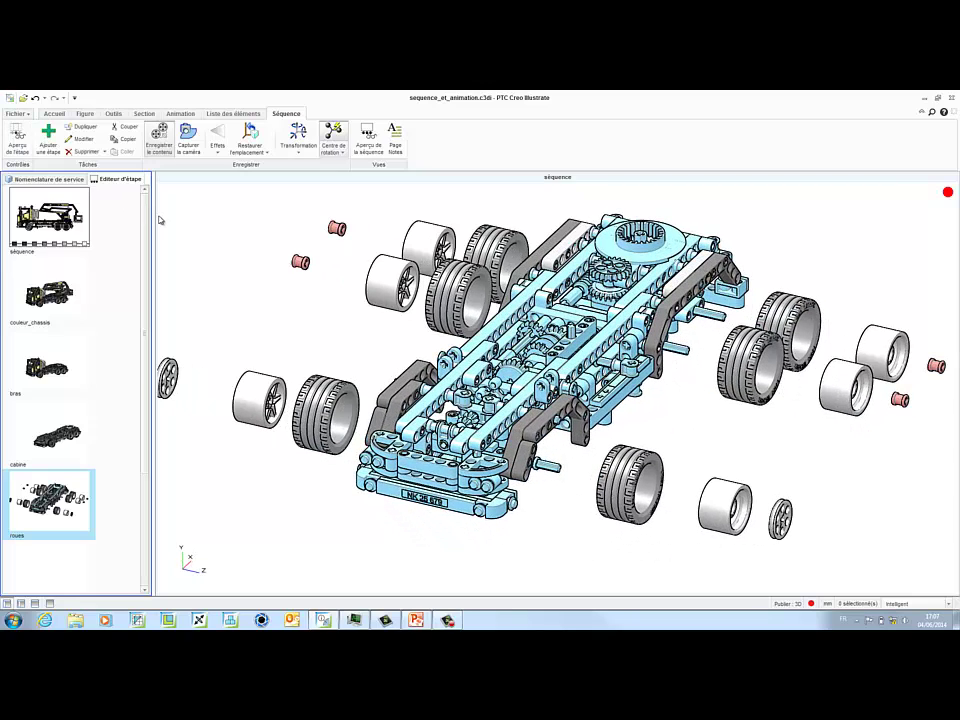
Open the figure named animation.
left_click(85, 114)
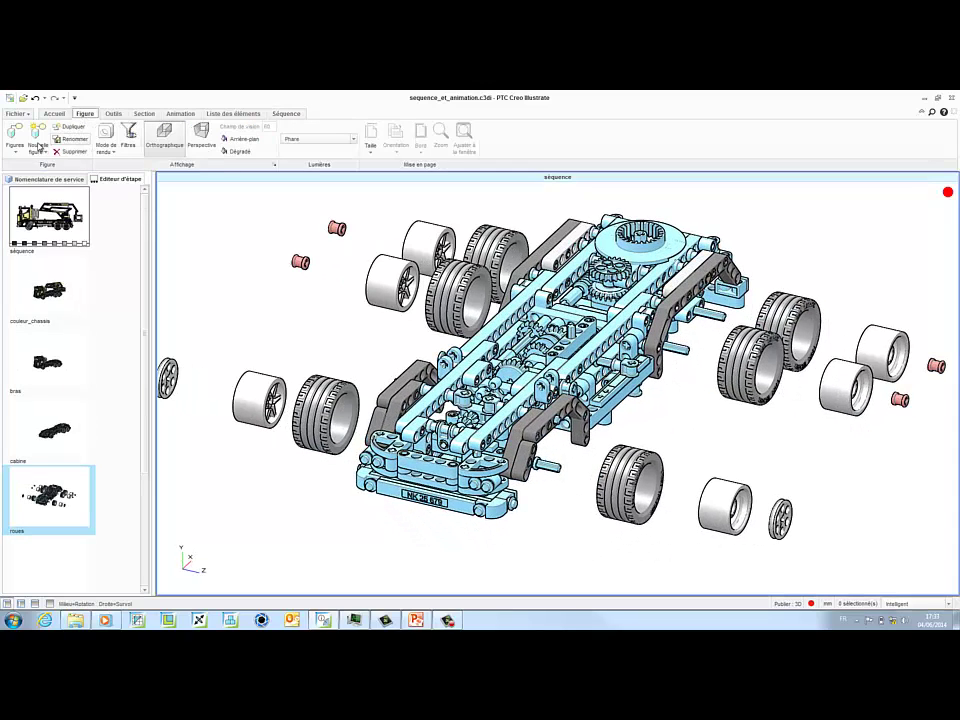
left_click(15, 140)
left_click(35, 318)
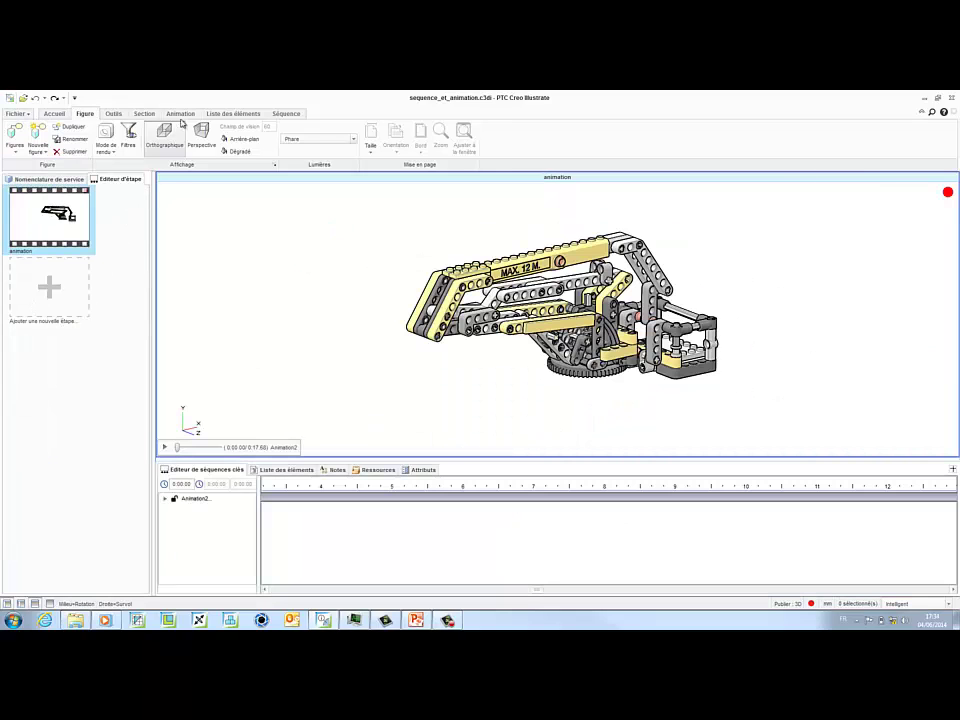
Play the crane arm animation and inspect the Caméra and Nouvelles pistes 3 tracks under Animation2.
left_click(181, 114)
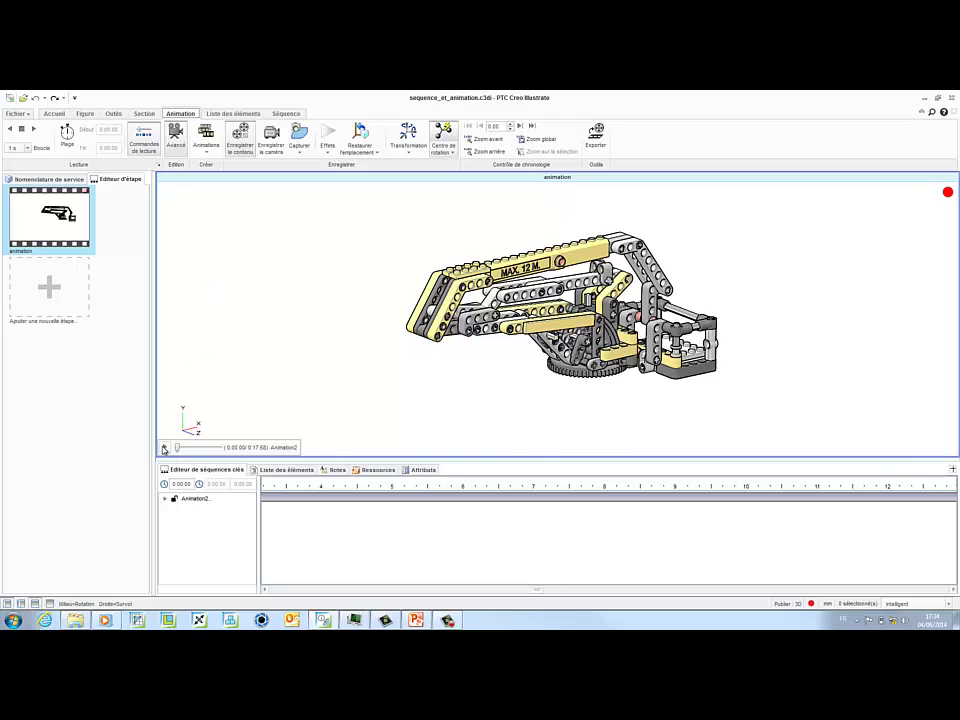
left_click(164, 448)
left_click(165, 498)
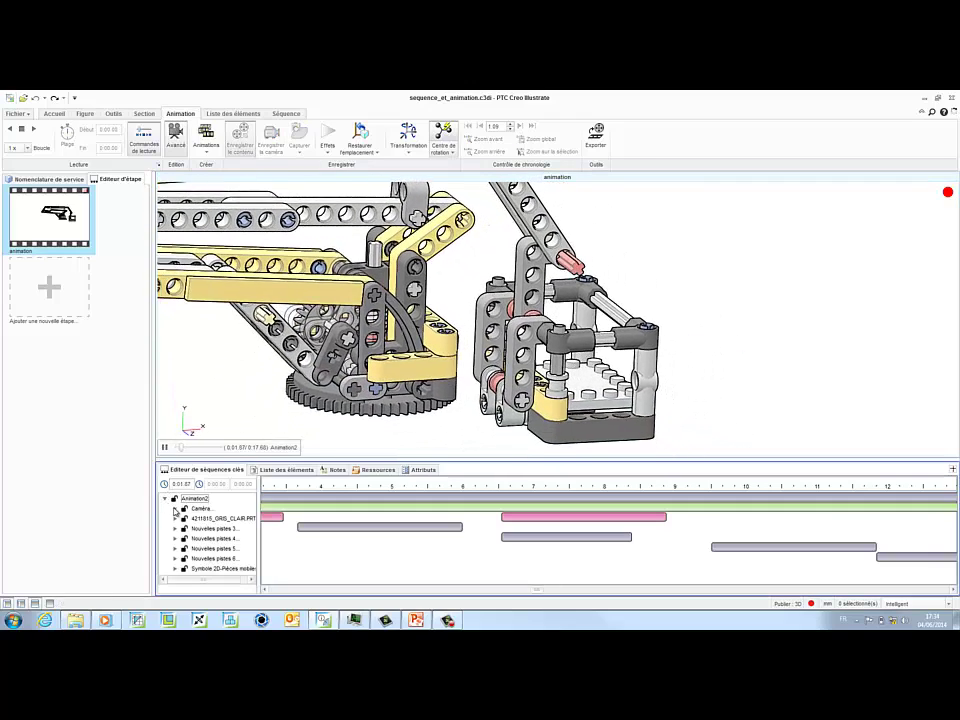
left_click(175, 509)
left_click(183, 539)
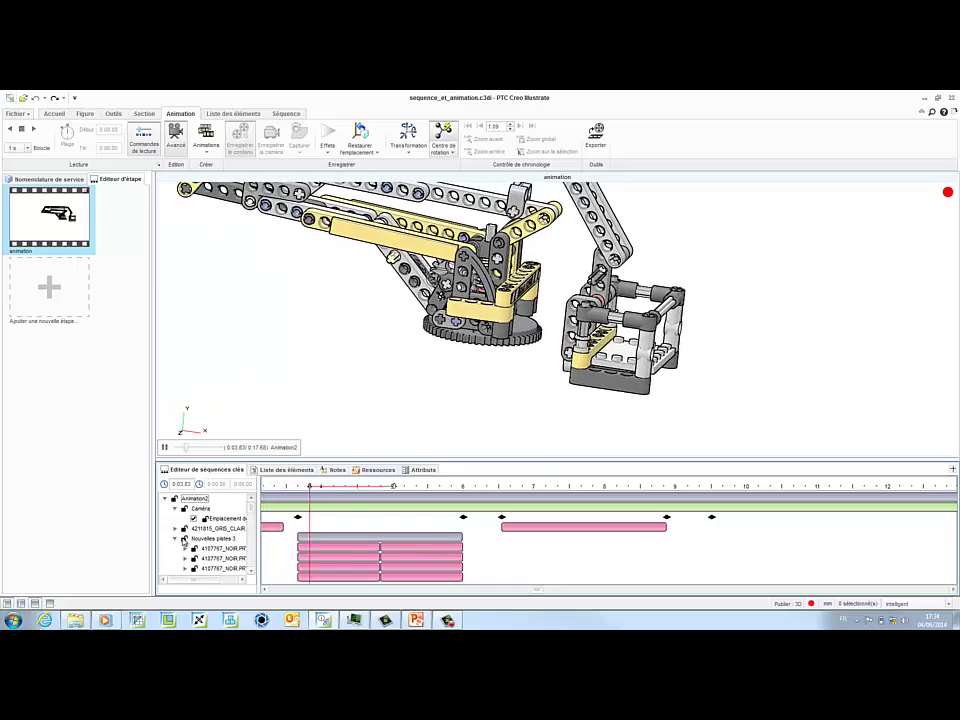
left_click(177, 539)
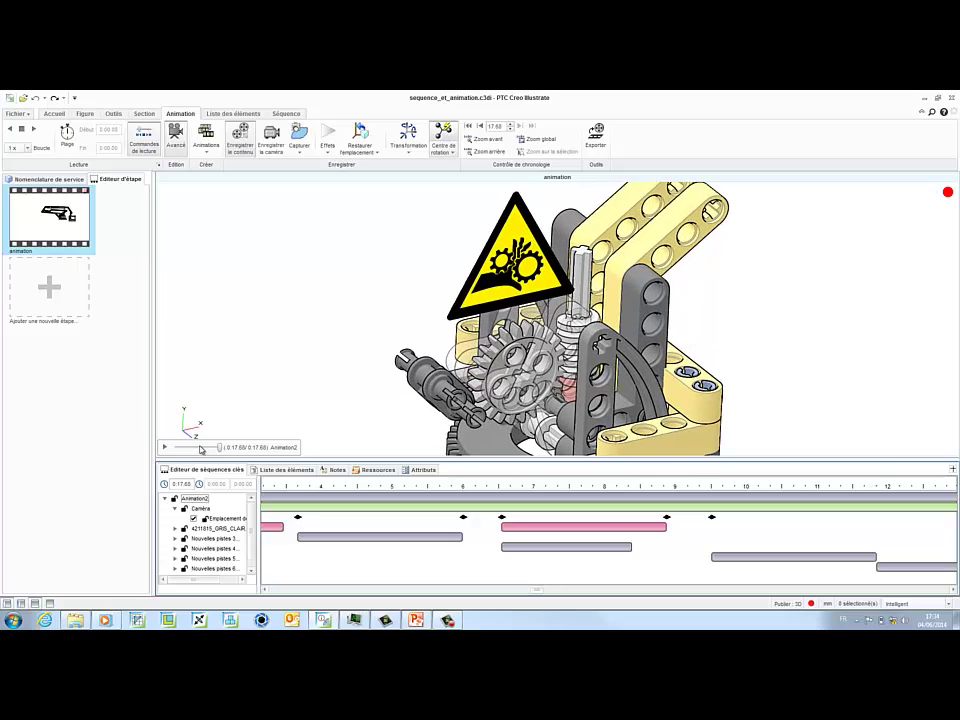
Insert a note at about 9.15 seconds in the animation with the text "retirer les axes un par un".
left_click(201, 448)
mouse_move(203, 449)
left_mouse_down()
mouse_move(211, 449)
mouse_move(201, 451)
left_mouse_up()
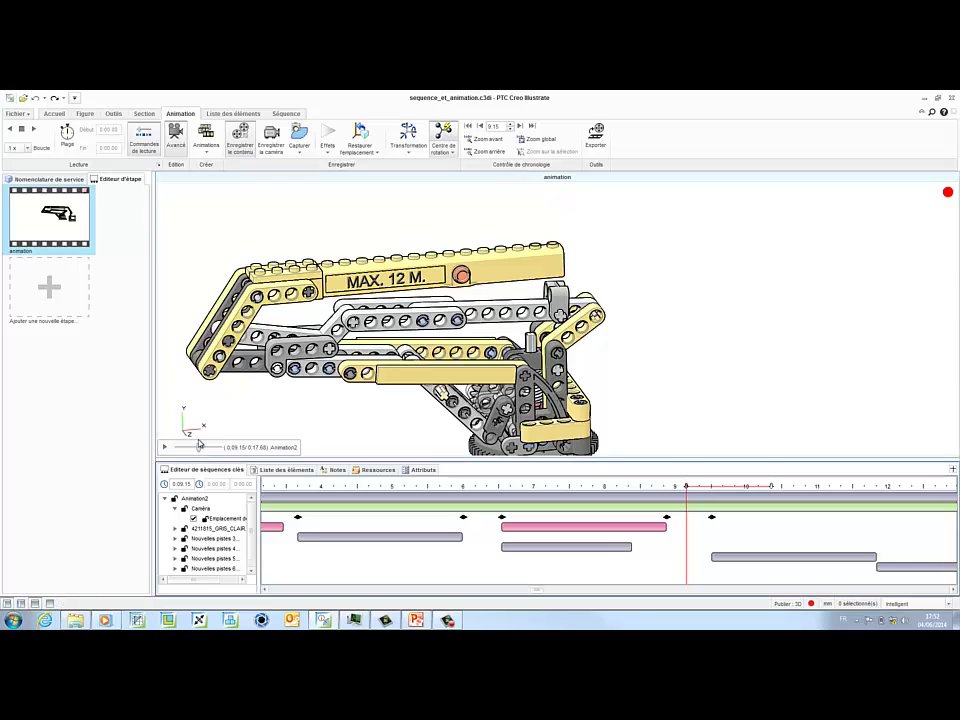
left_click(57, 114)
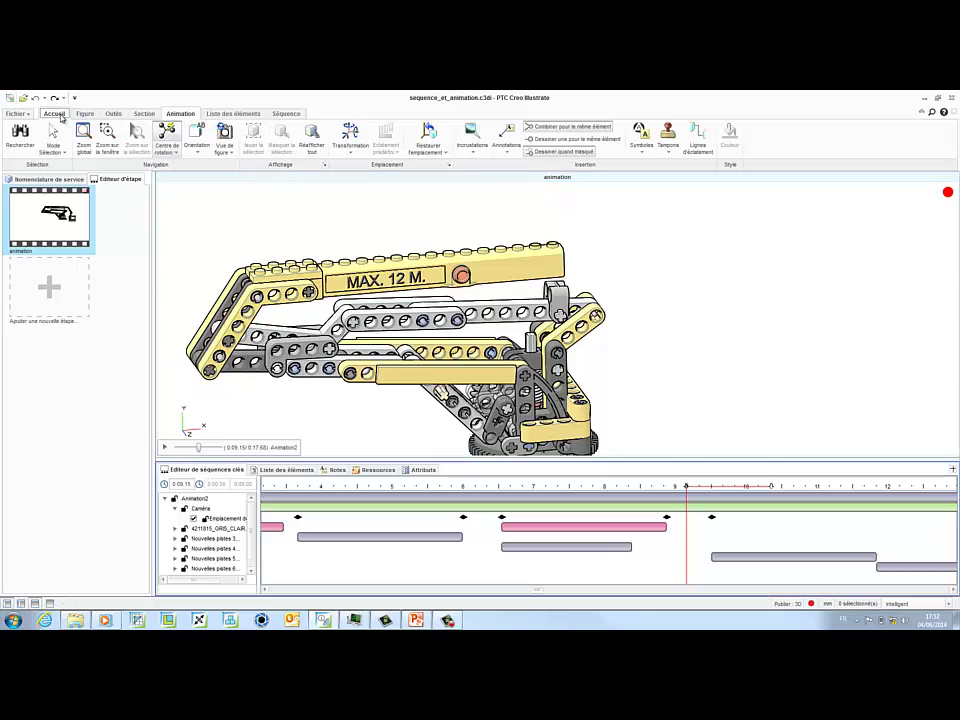
left_click(506, 148)
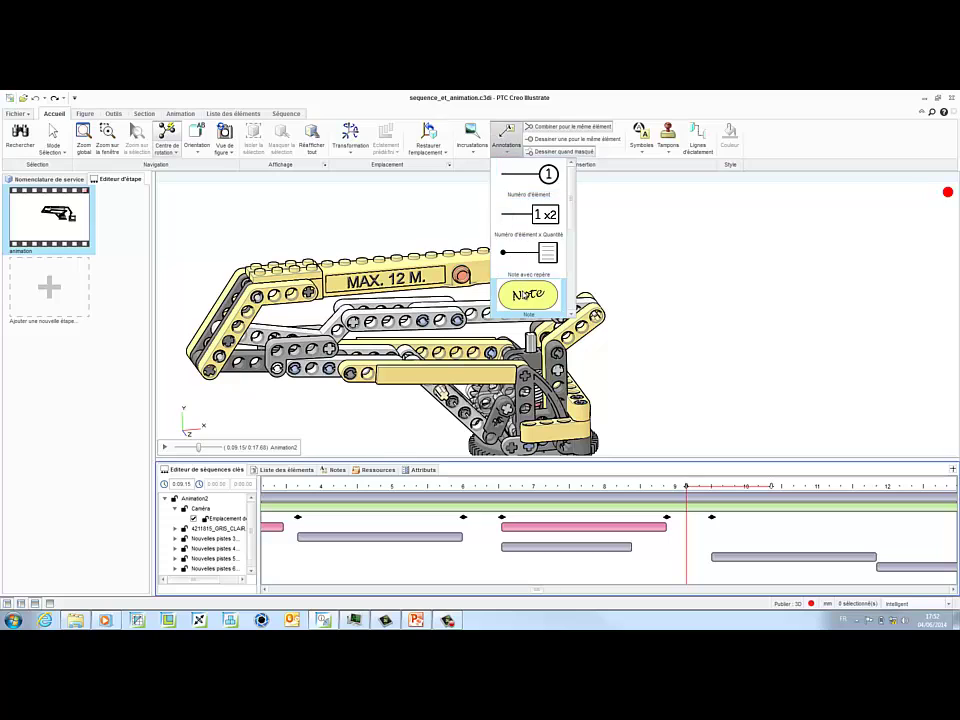
left_click(337, 260)
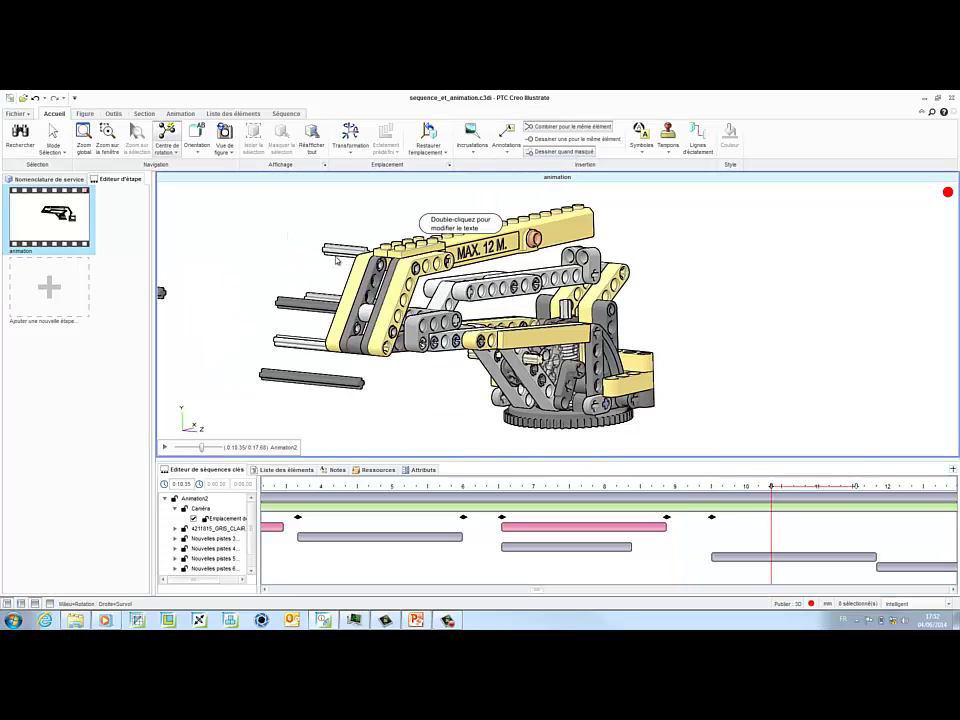
double_click(461, 228)
type("re")
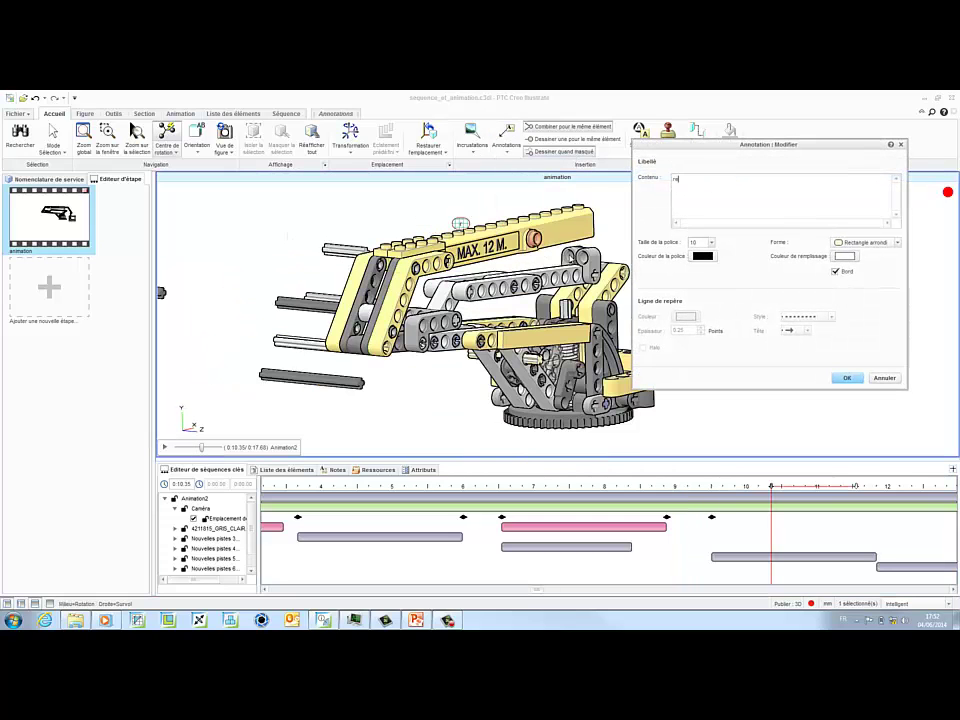
type("firer les a")
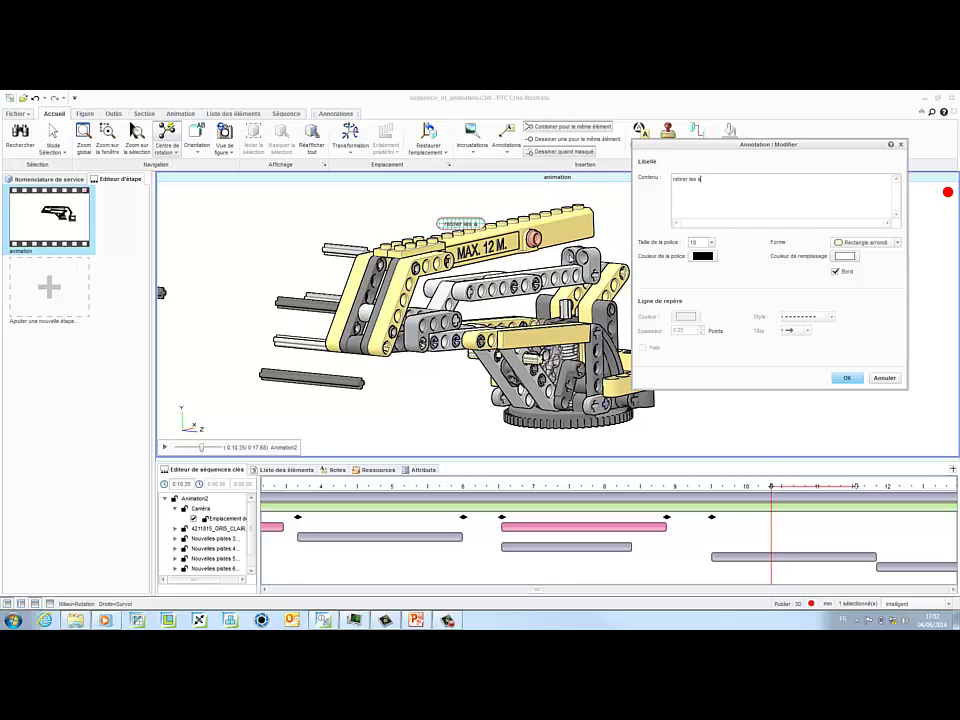
type("xes un par un")
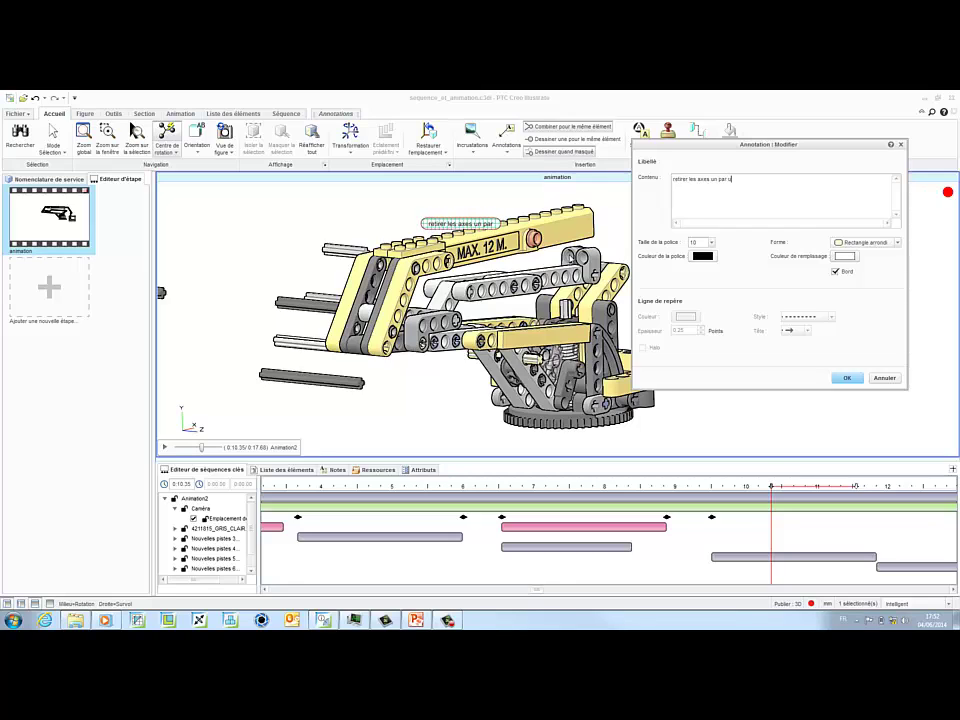
Give the note a red fill and a font size of 18.
left_click(843, 256)
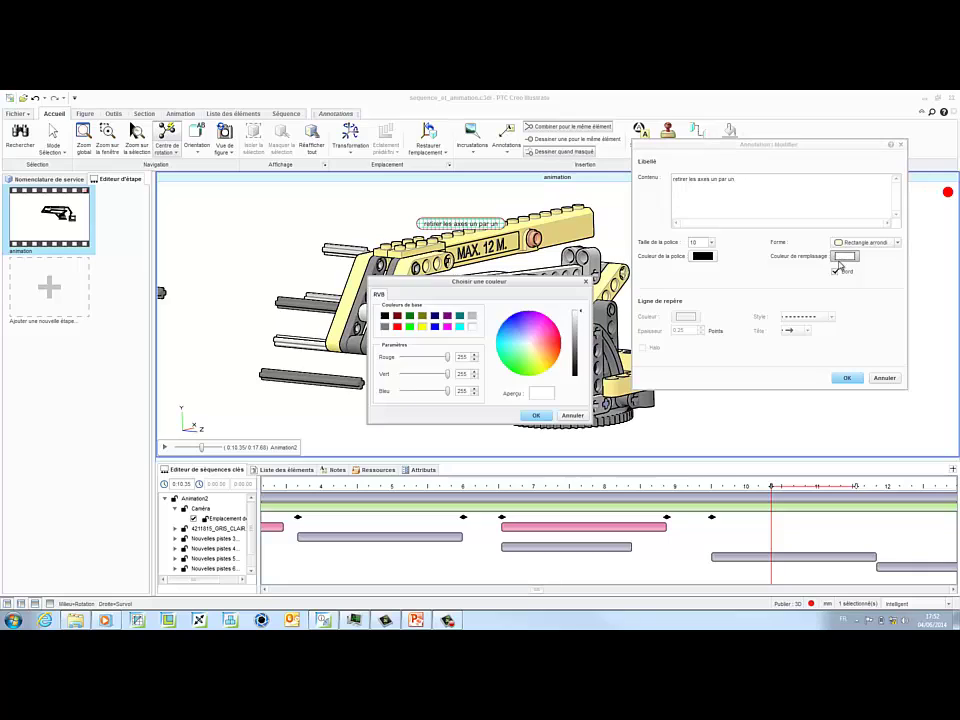
left_click(397, 327)
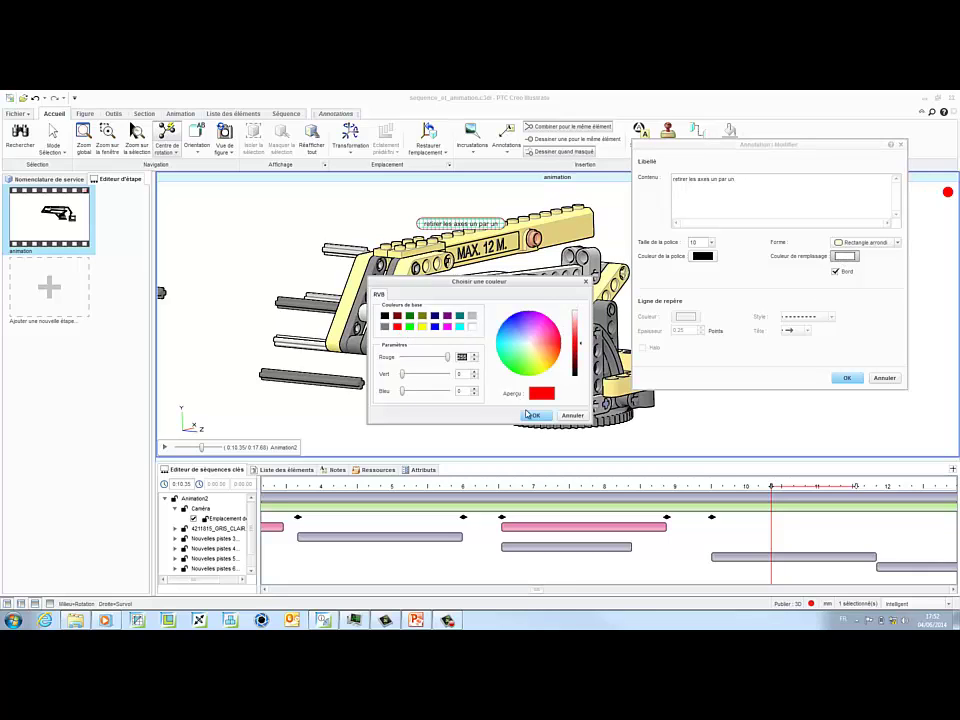
left_click(531, 415)
left_click(710, 242)
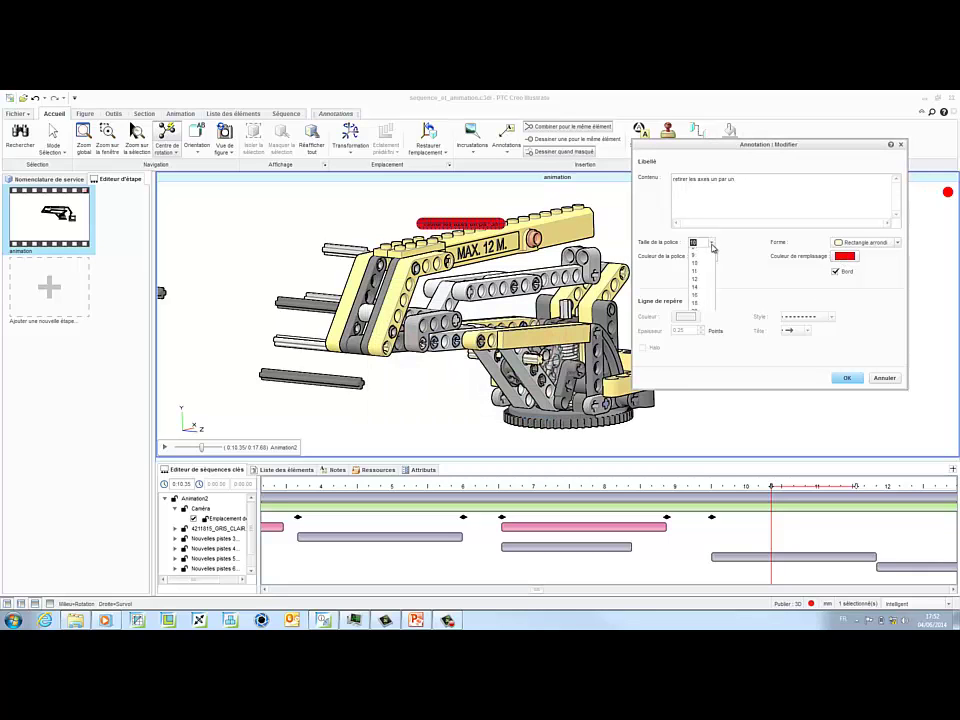
left_click(700, 302)
left_click(846, 377)
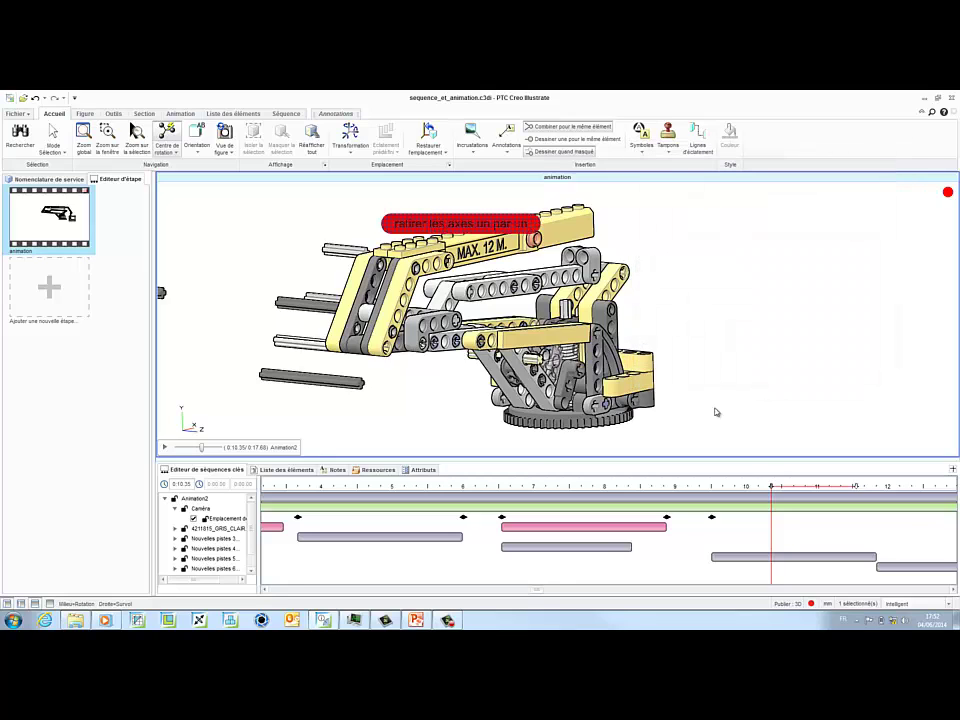
left_click(705, 418)
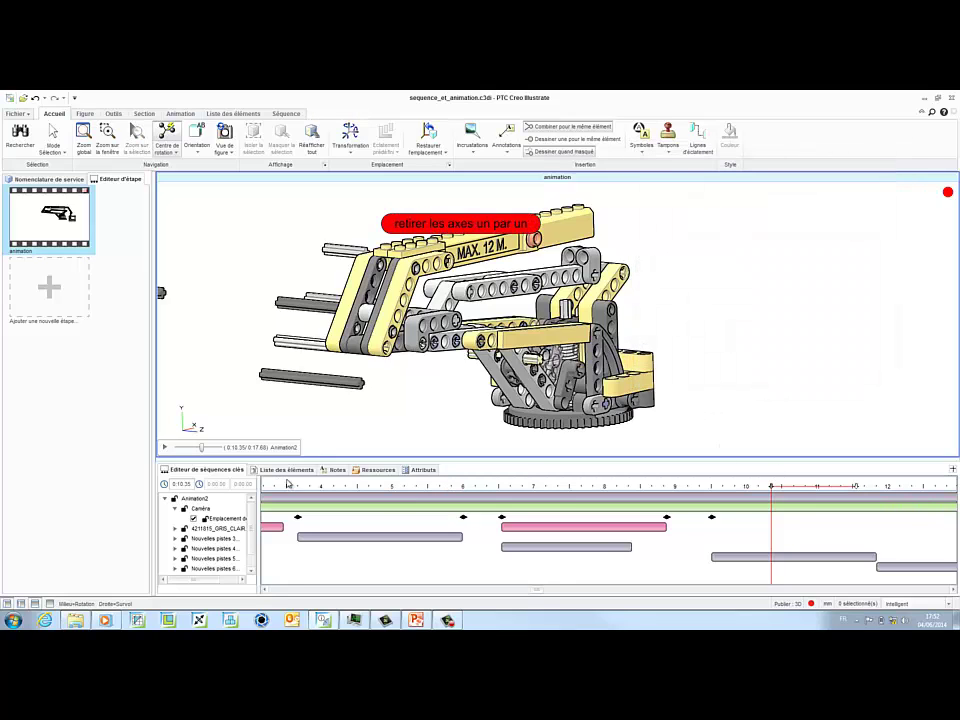
Apply an effect that makes the red note disappear, starting at about 11.88 seconds in the animation.
left_click_drag(767, 510, 882, 491)
left_click(400, 223)
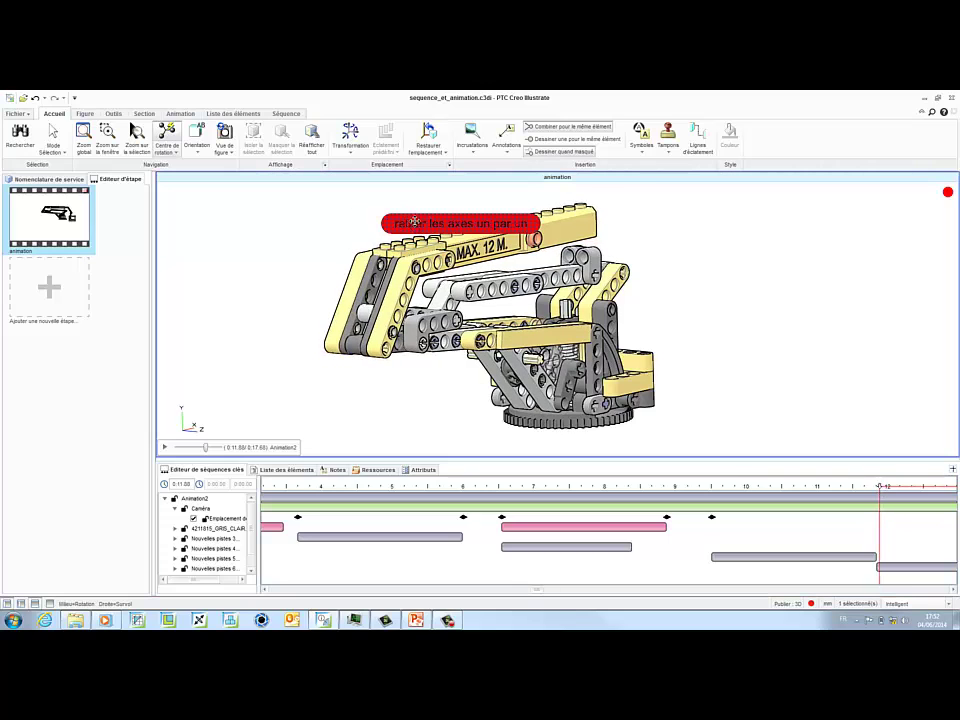
left_click(181, 114)
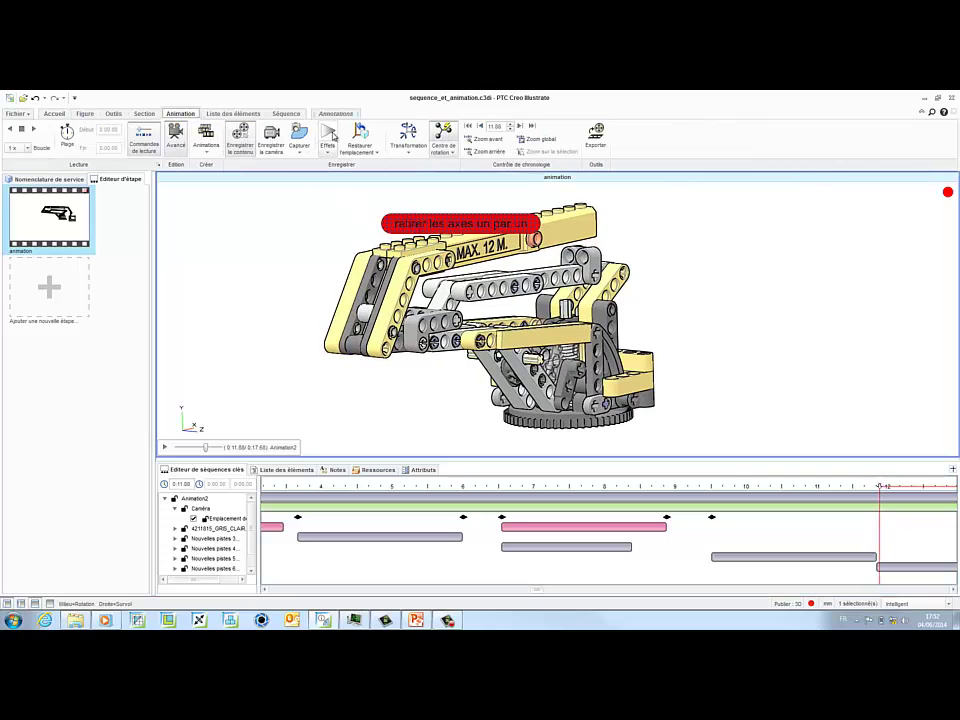
left_click(333, 136)
left_click(318, 197)
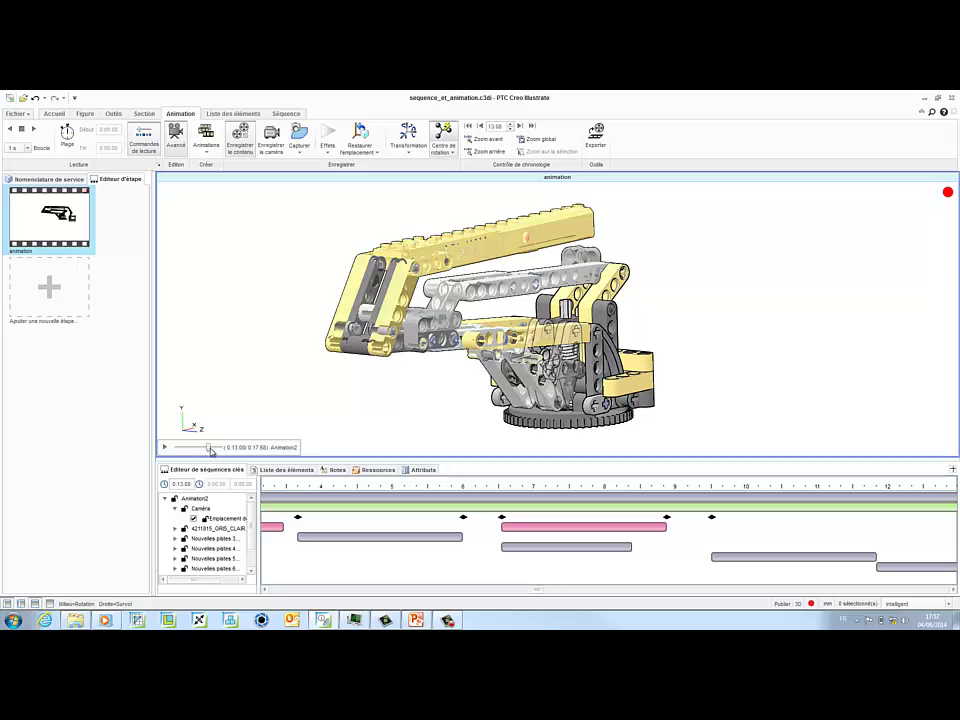
Play the animation from about 7.49 seconds to review the timing of the note.
left_click_drag(210, 450, 196, 448)
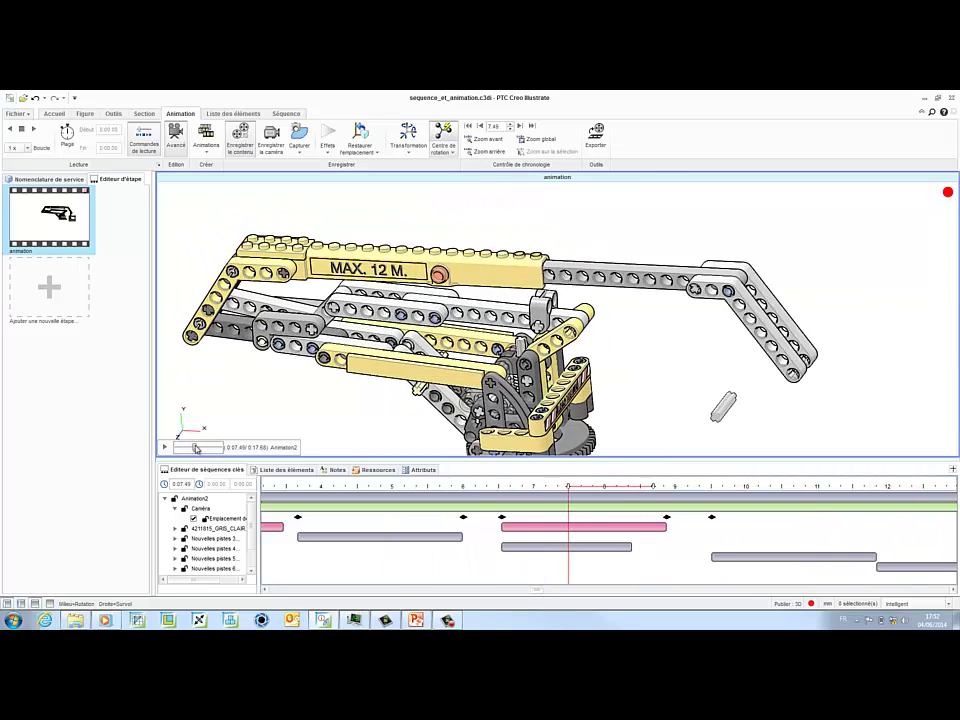
left_click(165, 448)
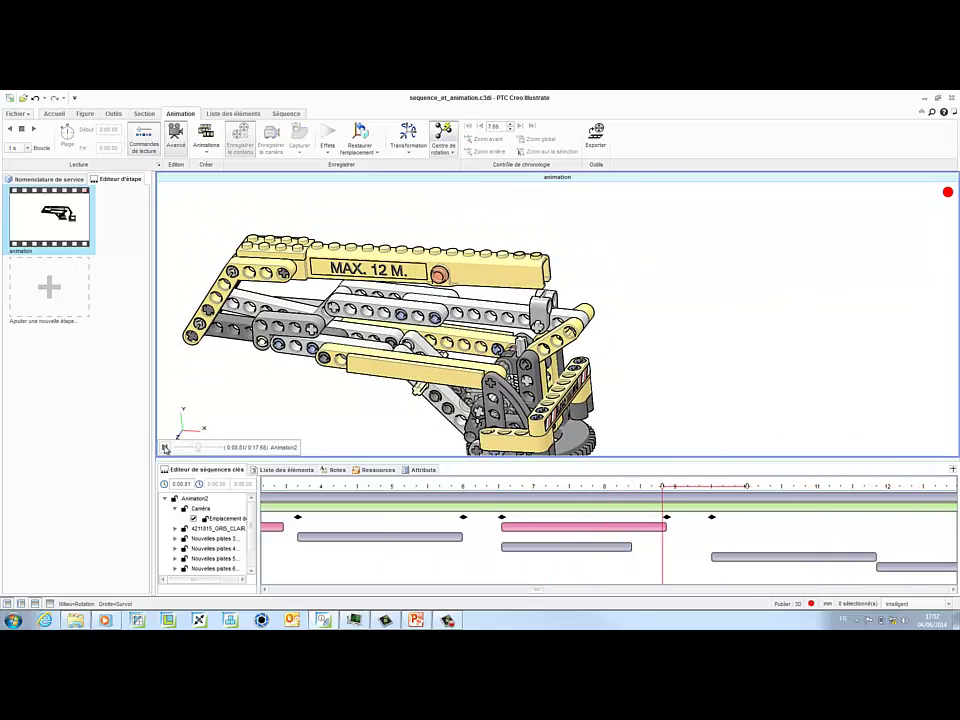